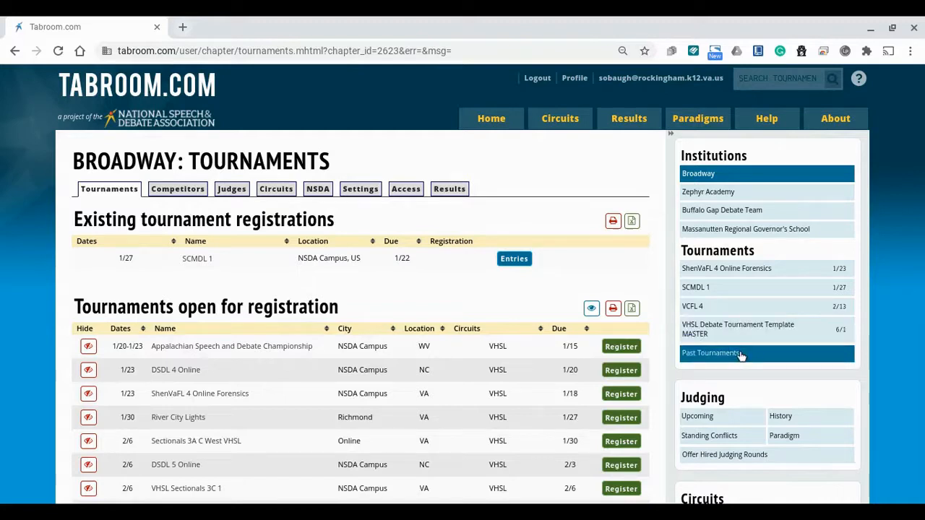
# Step: Open the schedule timeslots of the ShenVaFL 4 Online Forensics tournament
pyautogui.click(721, 279)
pyautogui.moveTo(491, 131)
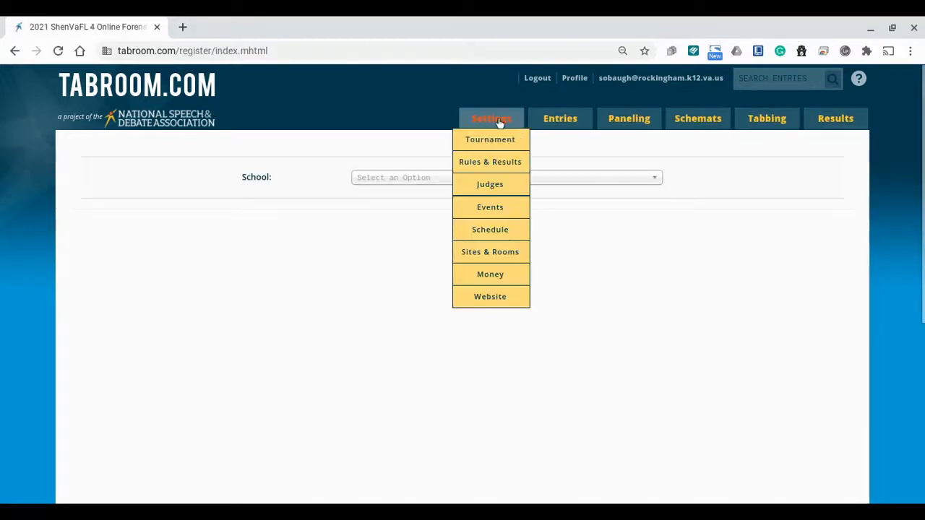
pyautogui.click(497, 231)
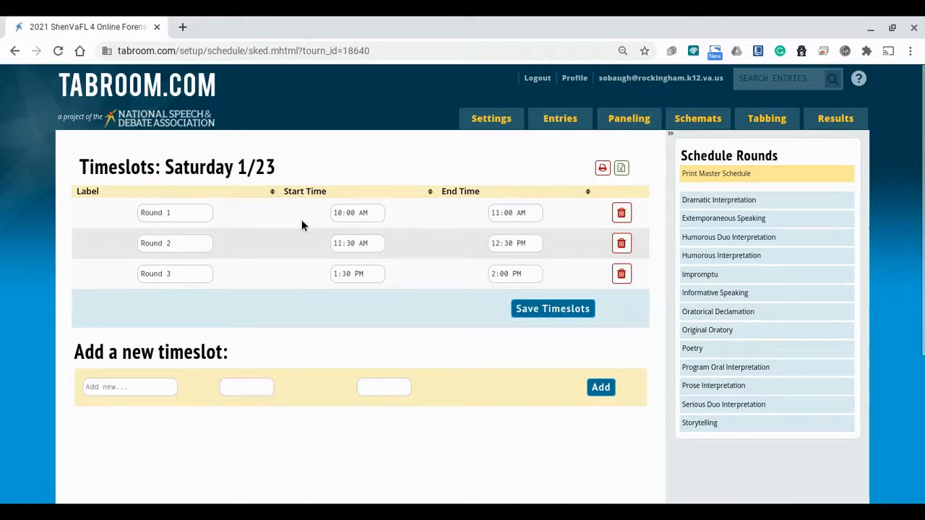
# Step: Set the Round 1 start time to 9:00 AM in the Saturday 1/23 timeslots
pyautogui.click(368, 214)
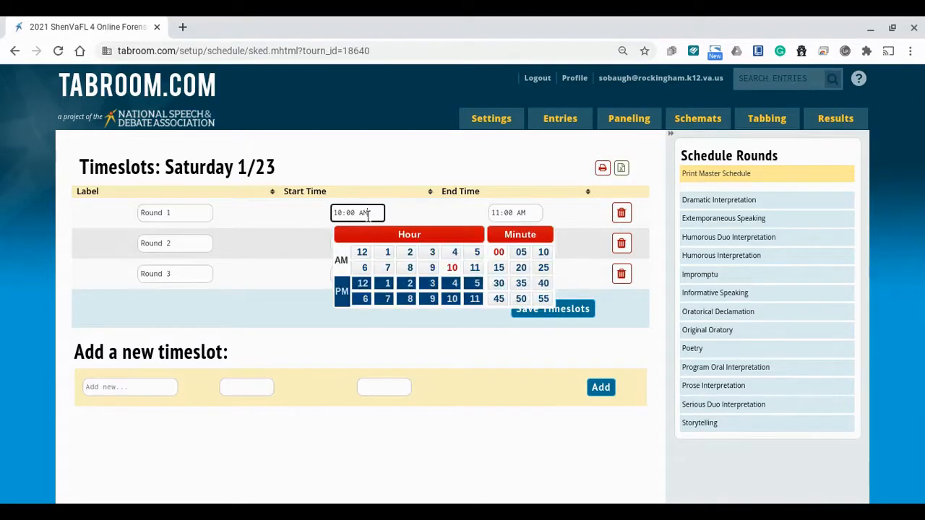
pyautogui.click(432, 268)
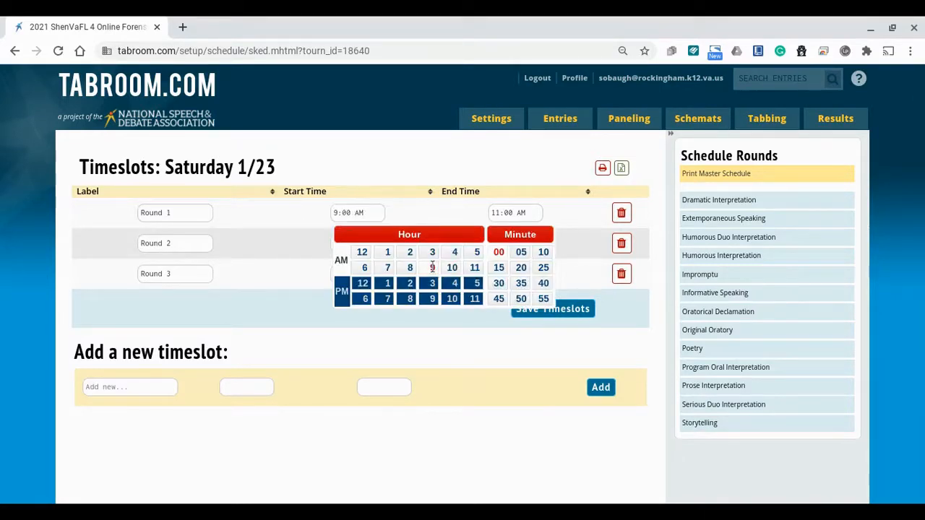
pyautogui.click(498, 251)
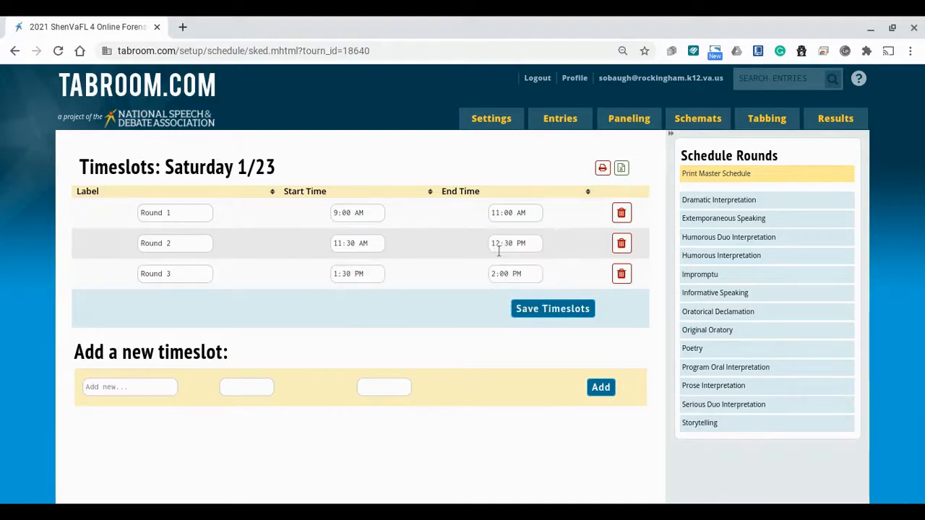
# Step: Set the Round 1 start time to 10:00 AM and save the timeslots
pyautogui.click(367, 215)
pyautogui.click(452, 267)
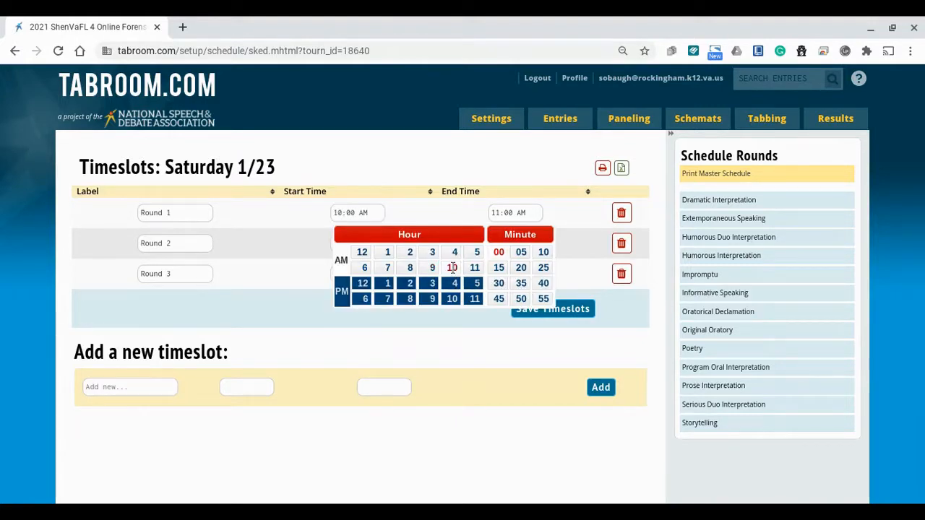
pyautogui.click(505, 359)
pyautogui.click(545, 316)
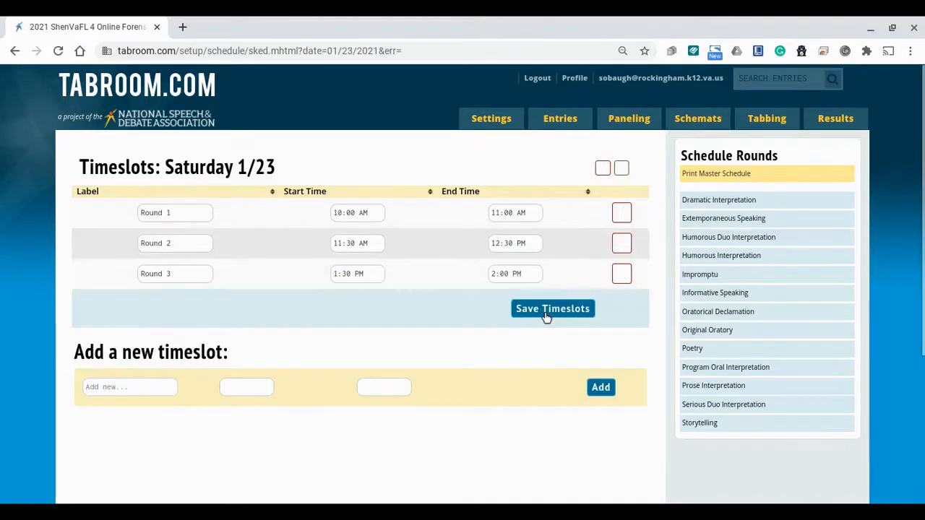
# Step: Open the Dramatic Interpretation round schedule and check the Round 1 type setting
pyautogui.click(719, 199)
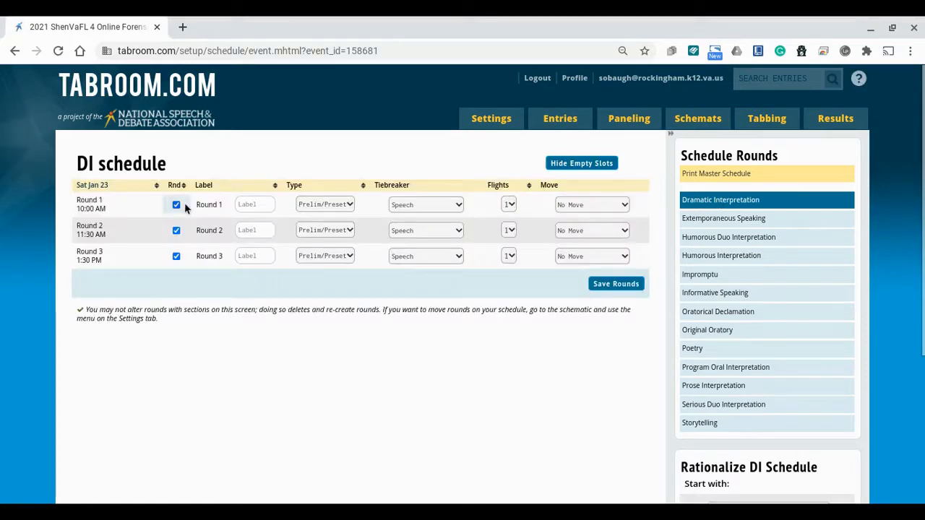
pyautogui.click(347, 204)
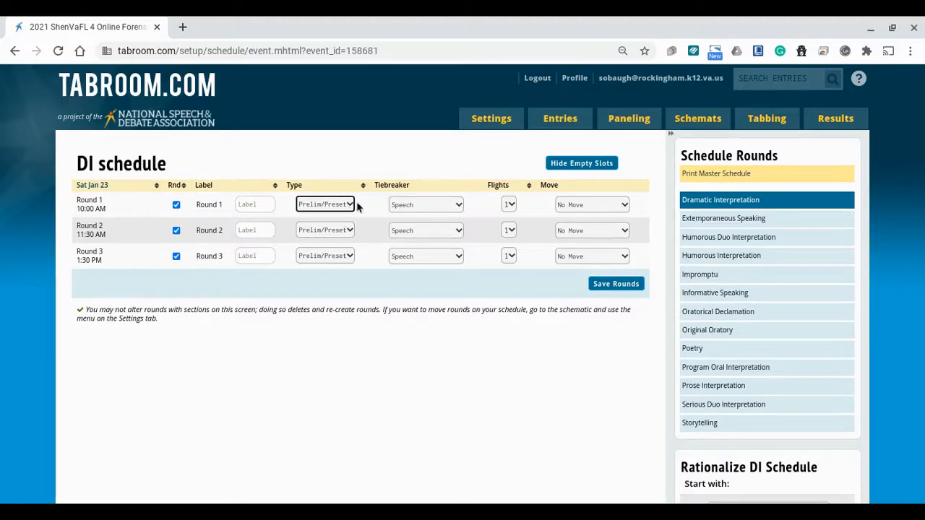
# Step: Return to the account's tournament list and open the schedule timeslots of the SCMDL 1 tournament
pyautogui.moveTo(733, 112)
pyautogui.click(660, 77)
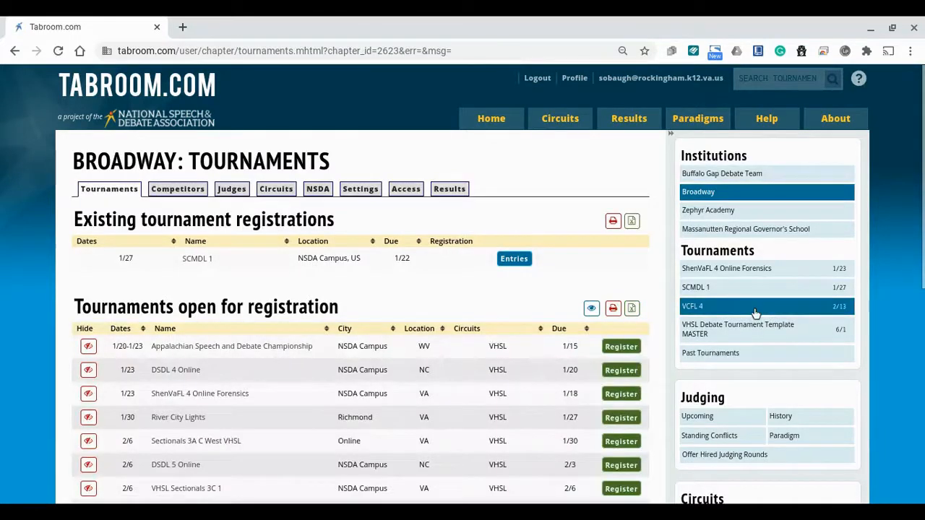
pyautogui.click(734, 293)
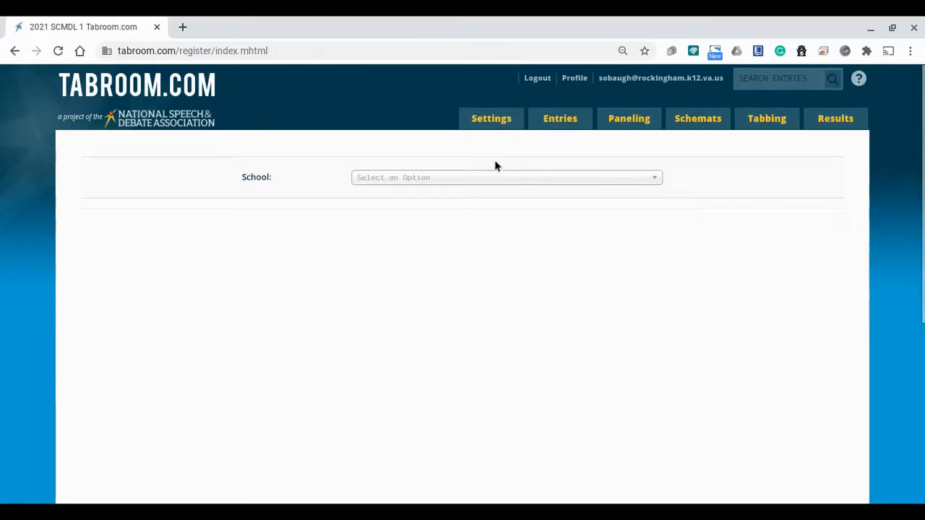
pyautogui.moveTo(496, 128)
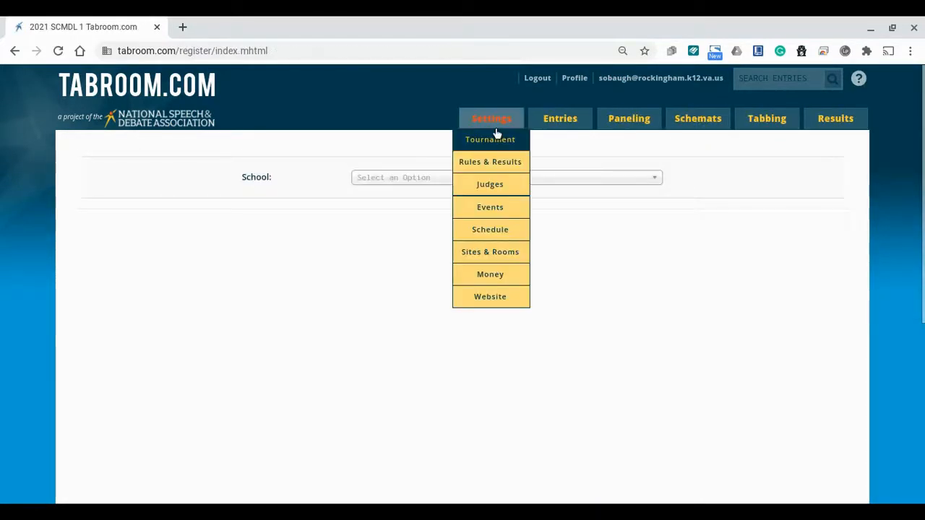
pyautogui.click(482, 233)
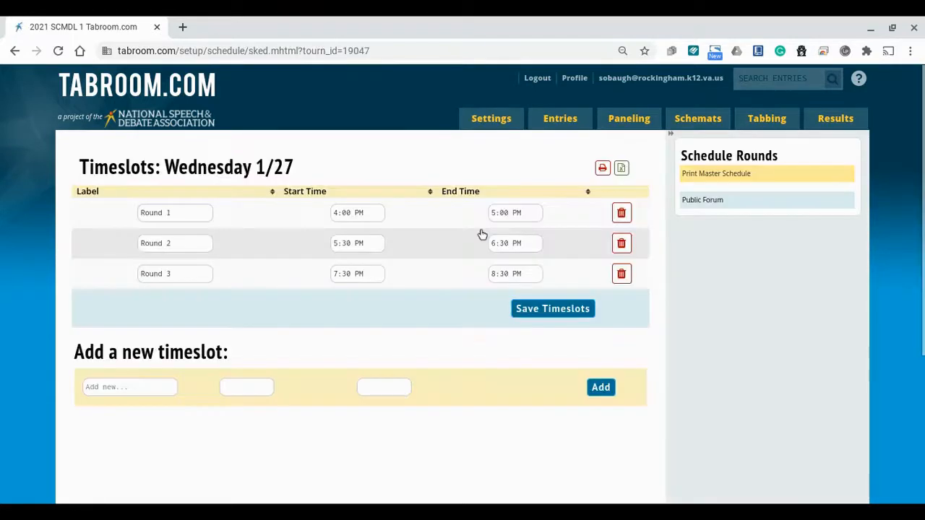
# Step: Review the Public Forum round schedule, then return to the tournament's timeslots
pyautogui.click(694, 205)
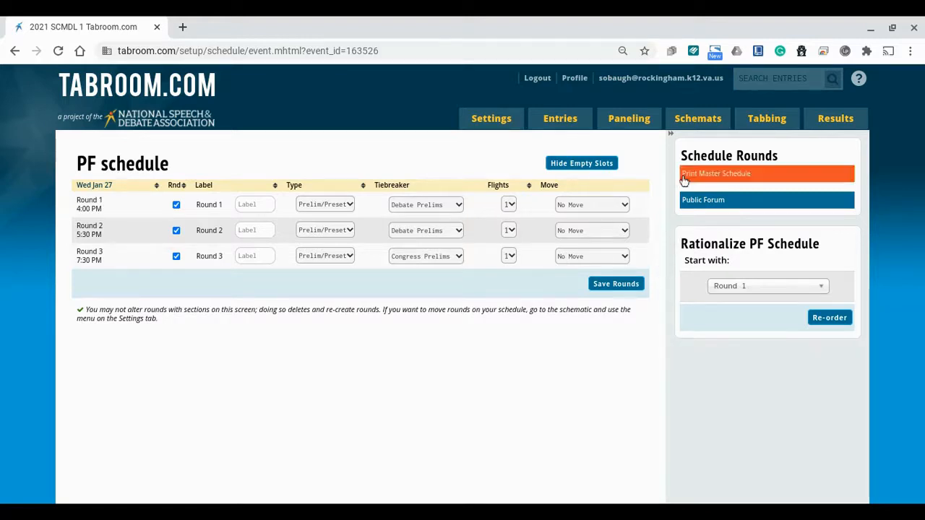
pyautogui.moveTo(492, 119)
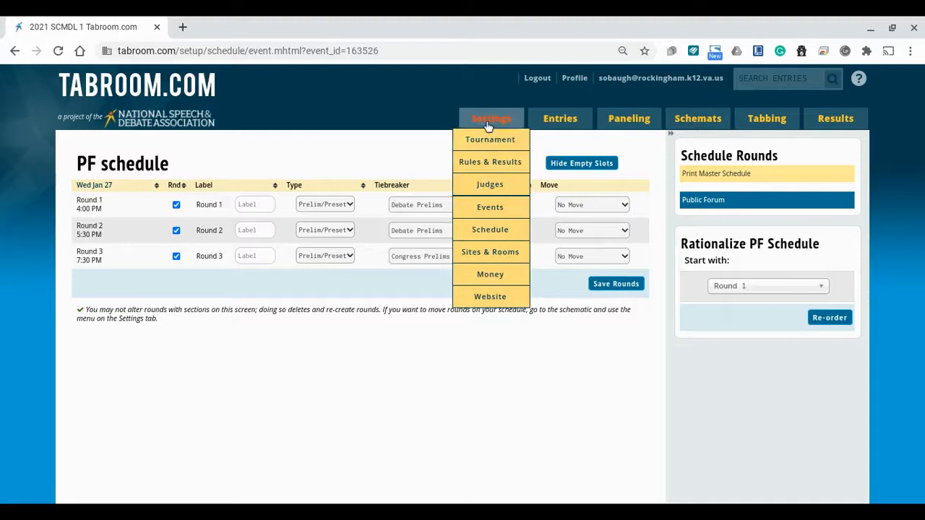
pyautogui.click(484, 230)
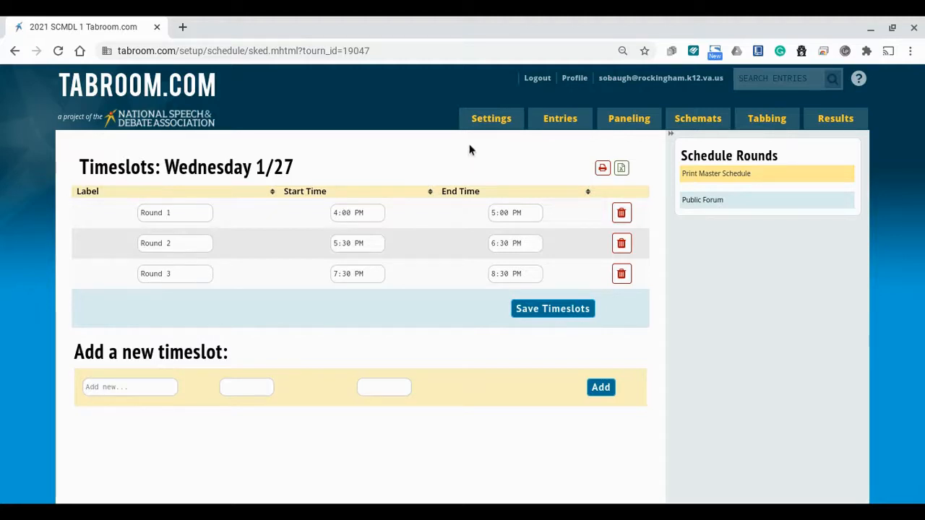
# Step: Open the dates settings of the SCMDL 1 tournament
pyautogui.moveTo(491, 124)
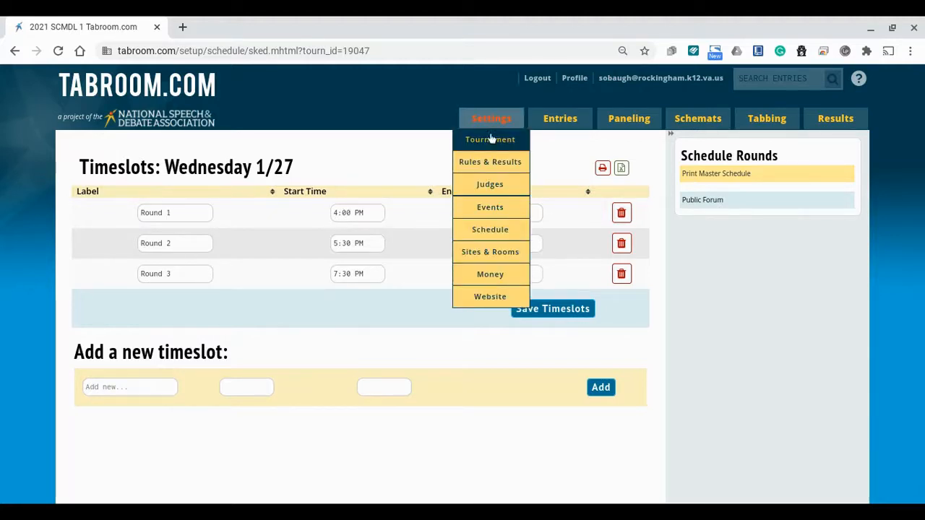
pyautogui.click(490, 143)
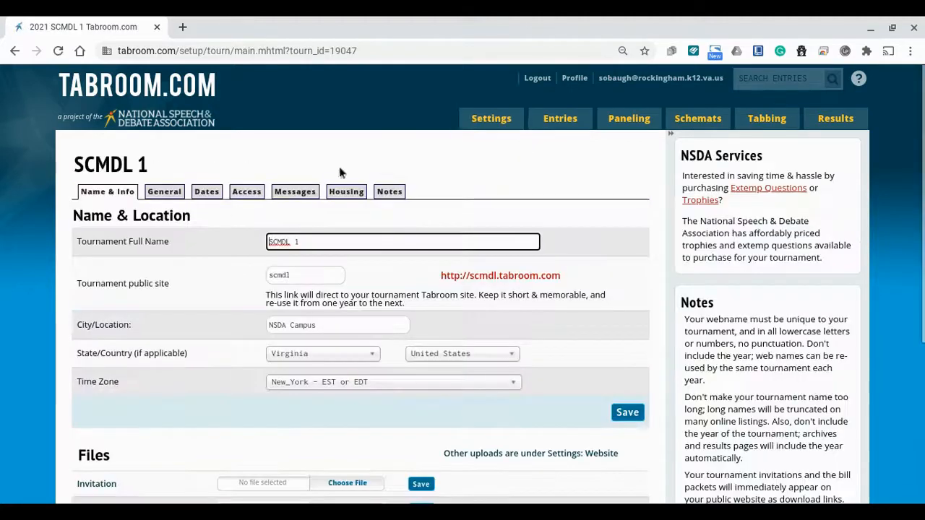
pyautogui.click(206, 192)
pyautogui.click(242, 260)
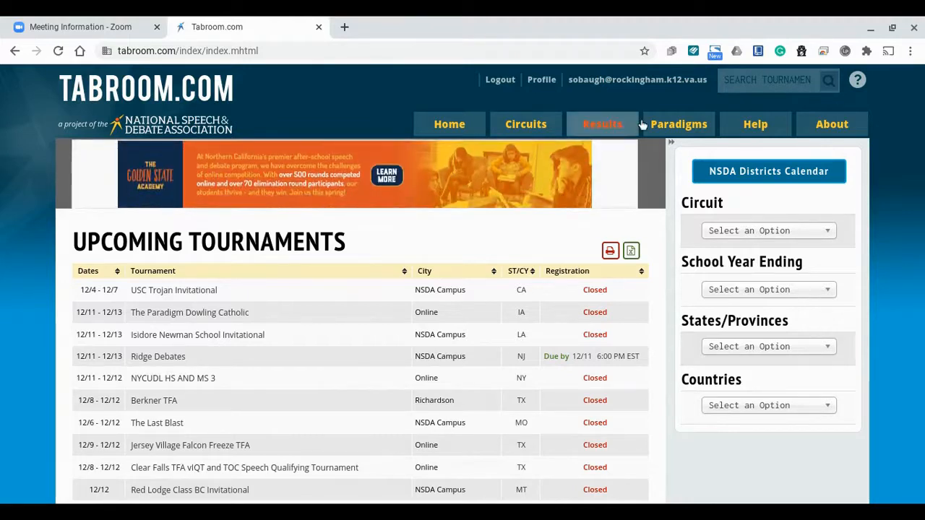
# Step: Open the total headcounts report of the ShenVaFL 3 Online Forensics tournament and review the entries by event
pyautogui.click(650, 81)
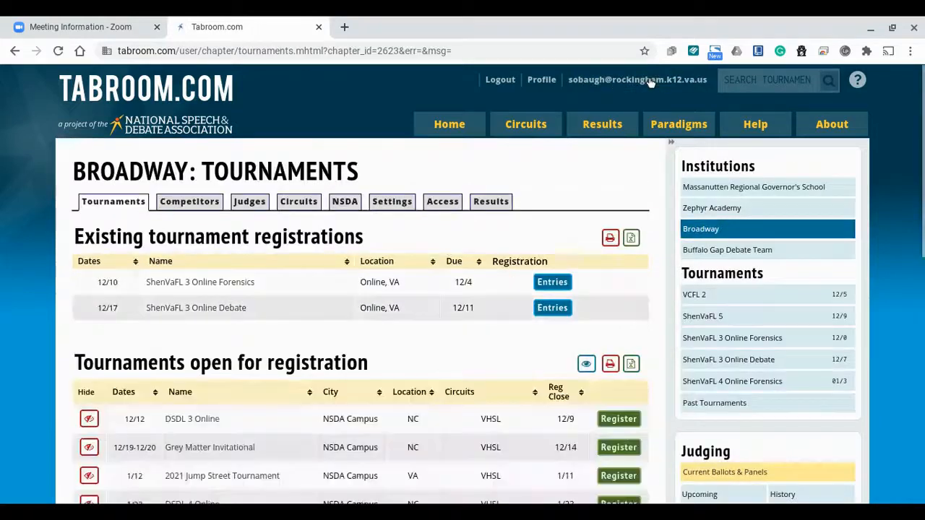
pyautogui.click(742, 343)
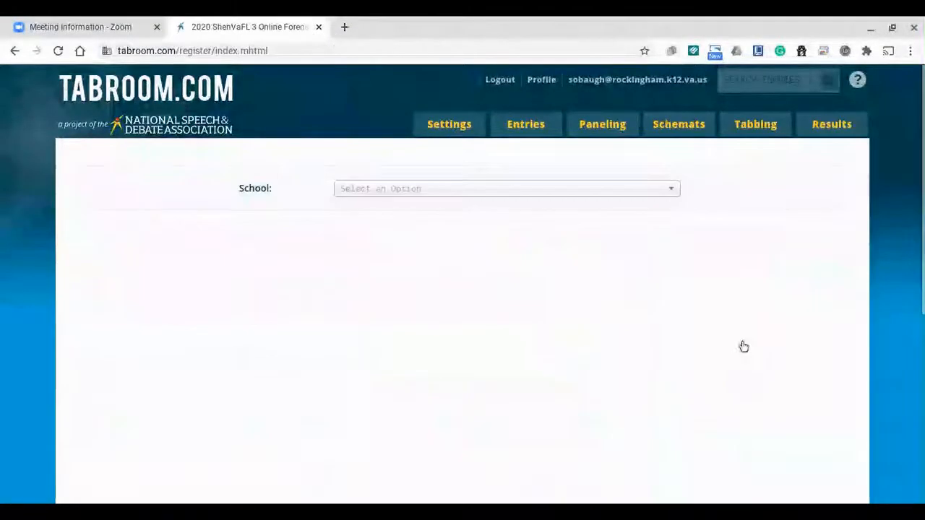
pyautogui.moveTo(520, 128)
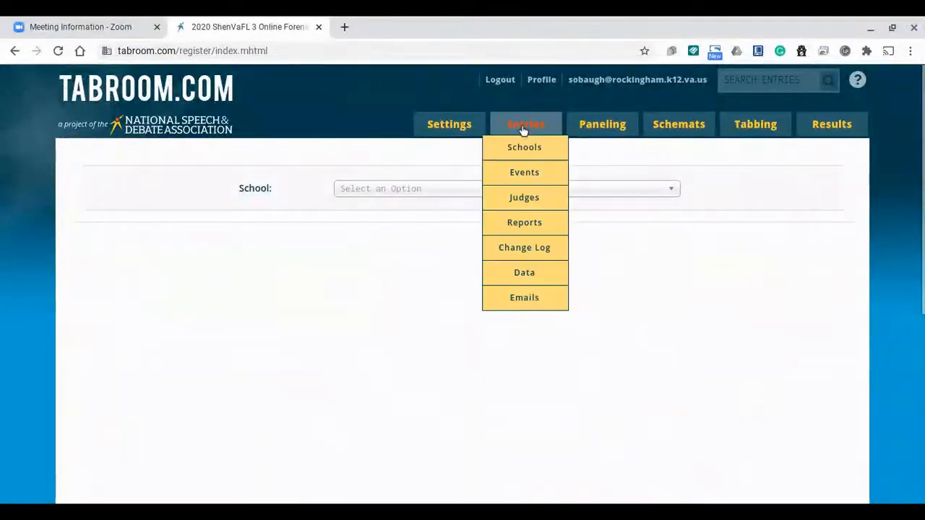
pyautogui.click(520, 222)
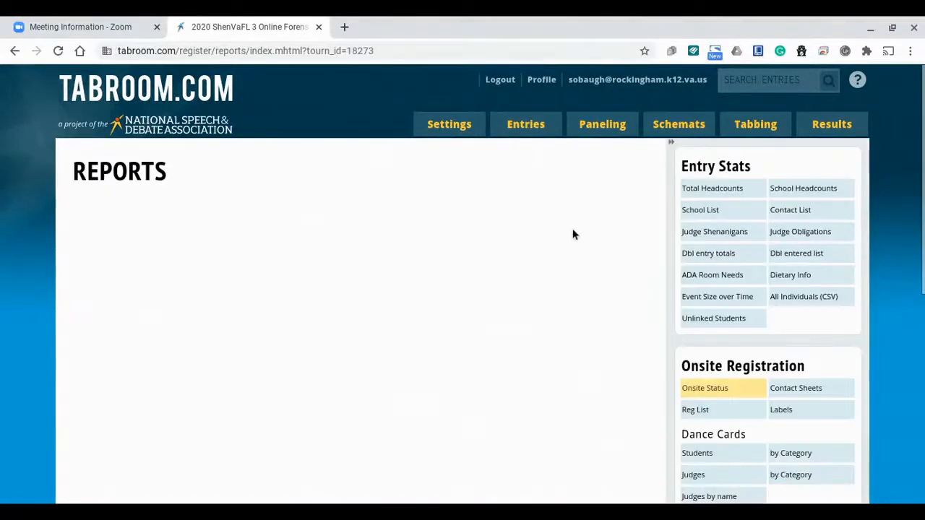
pyautogui.click(709, 189)
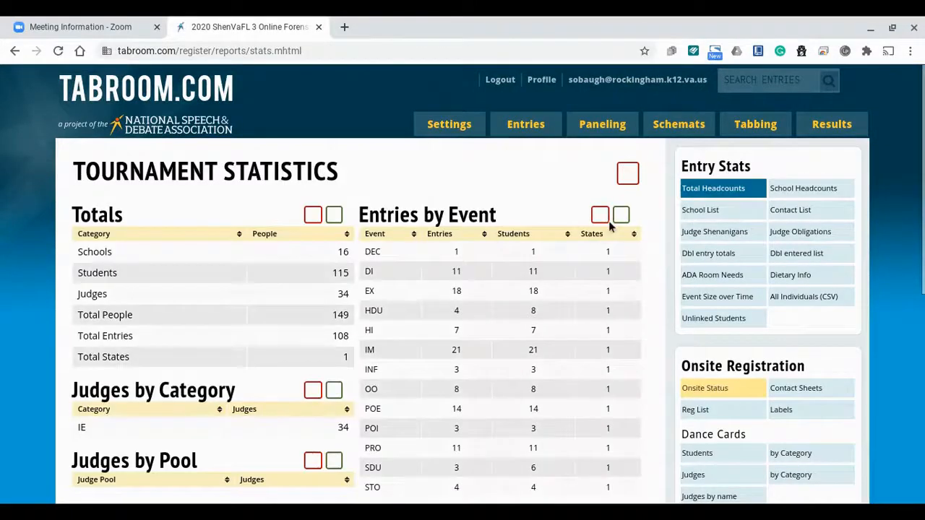
pyautogui.scroll(-1, 584, 234)
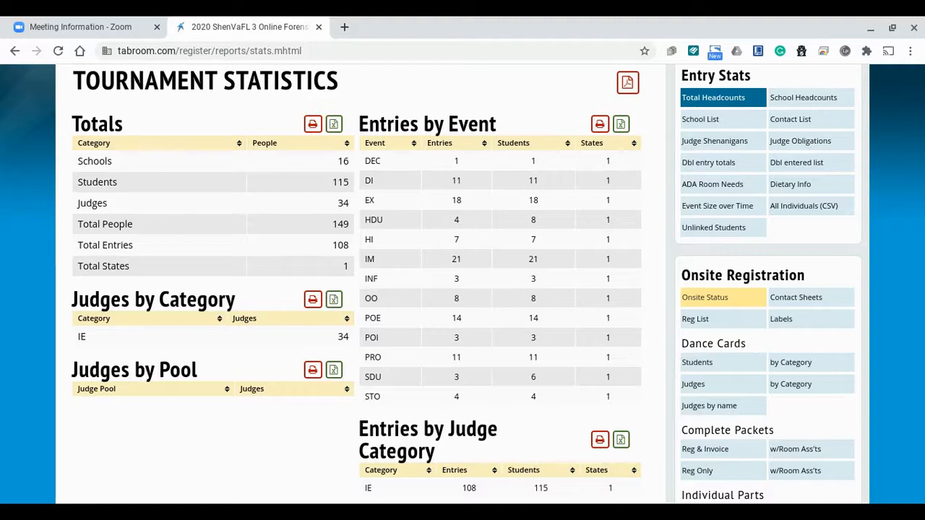
pyautogui.scroll(2, 452, 217)
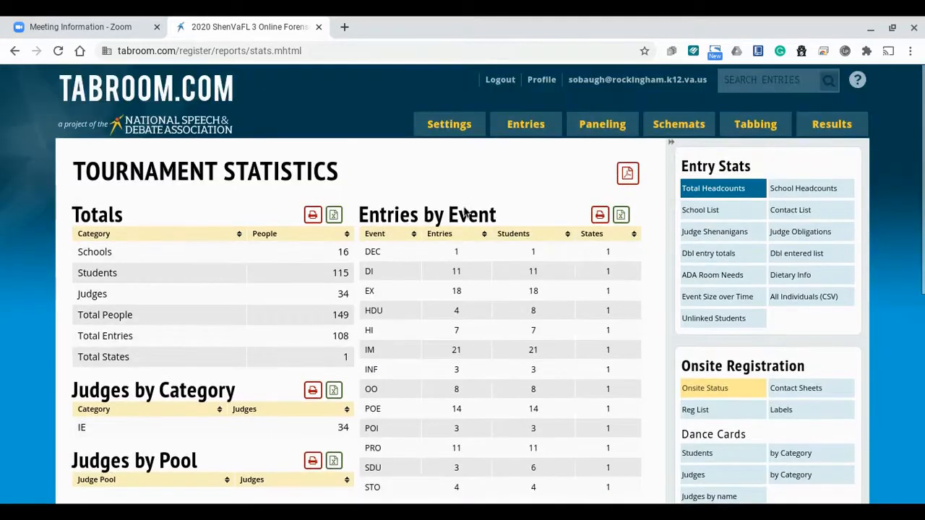
# Step: Open the tournament's site rooms list and examine how the online Zoom rooms are named for each event
pyautogui.moveTo(452, 133)
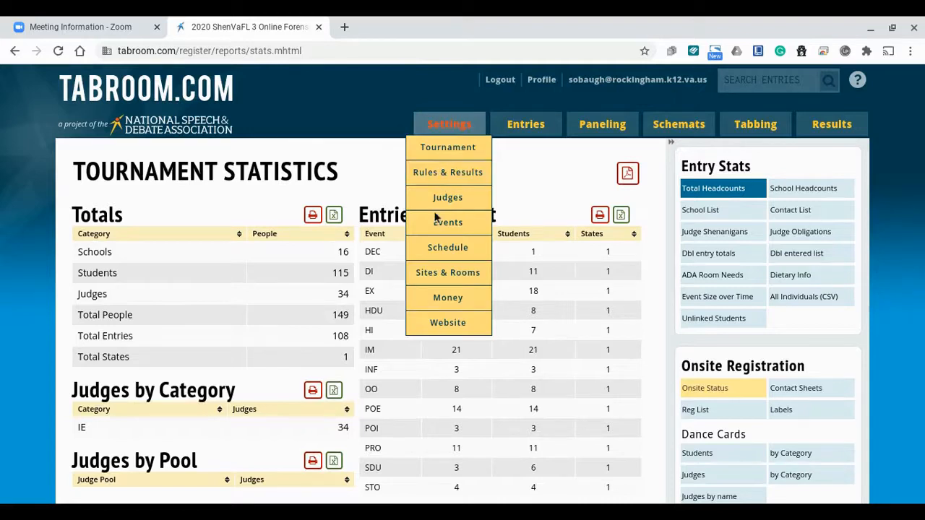
pyautogui.click(447, 274)
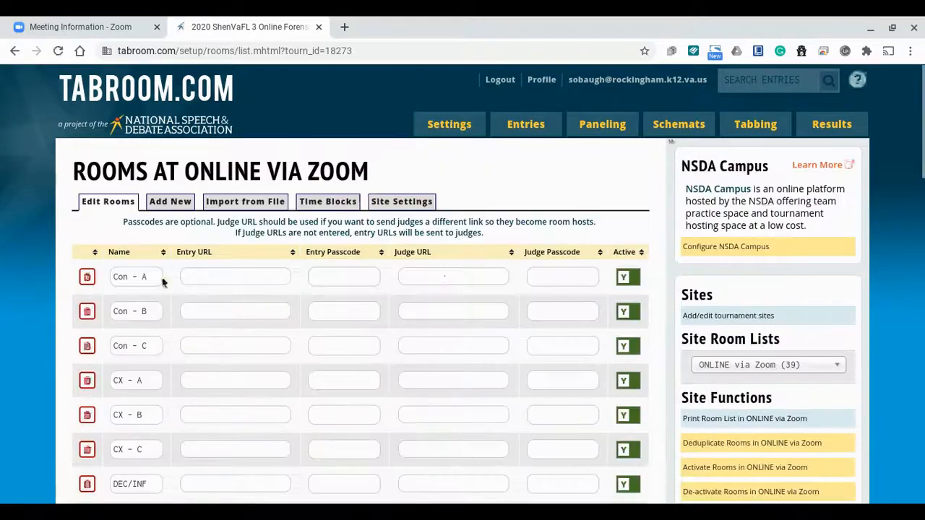
pyautogui.scroll(-1, 68, 272)
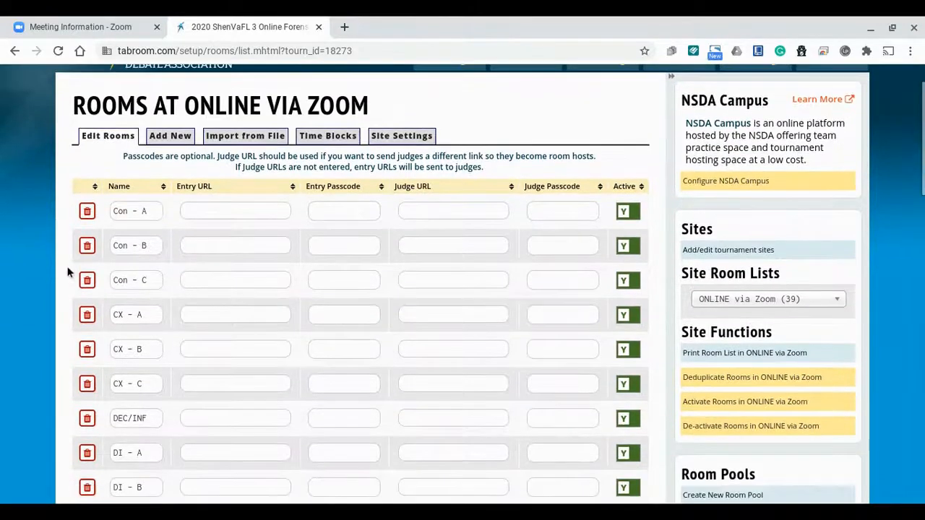
pyautogui.scroll(-1, 68, 272)
pyautogui.scroll(-1, 64, 236)
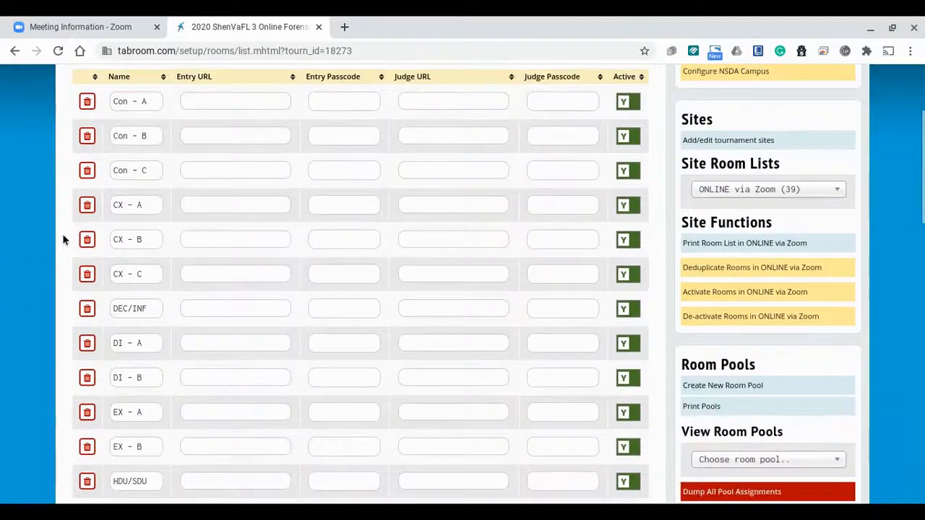
pyautogui.scroll(-3, 63, 240)
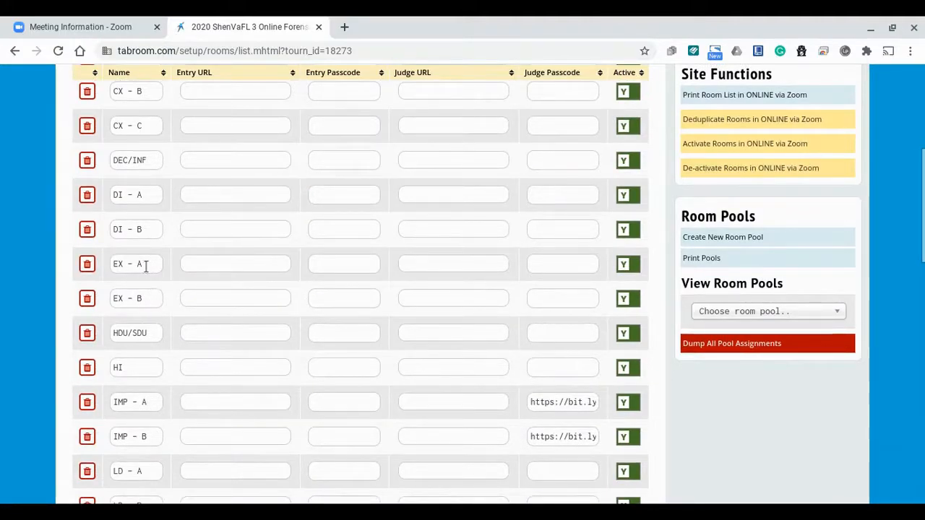
pyautogui.scroll(-1, 146, 294)
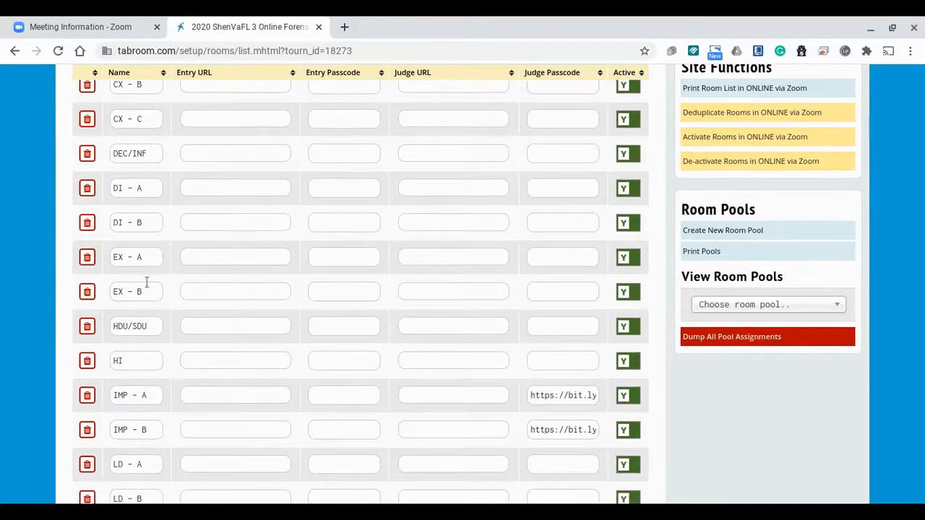
pyautogui.scroll(-2, 147, 289)
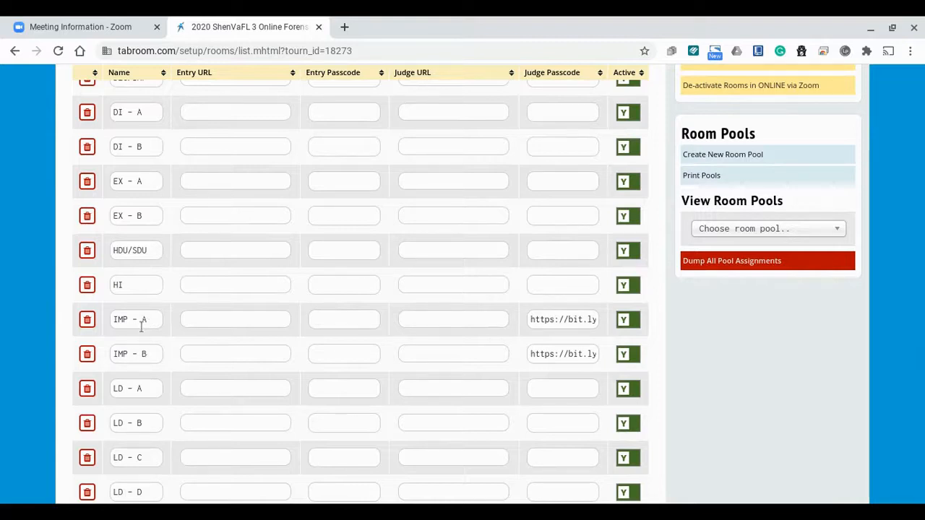
# Step: Add two new rooms named EX - C and IMP - C to the ONLINE via Zoom site and save them
pyautogui.scroll(8, 142, 327)
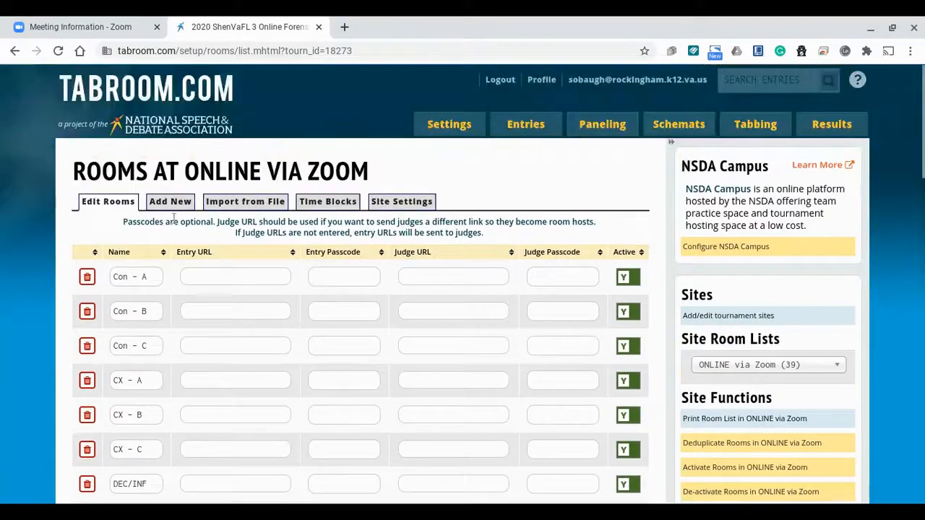
pyautogui.click(177, 205)
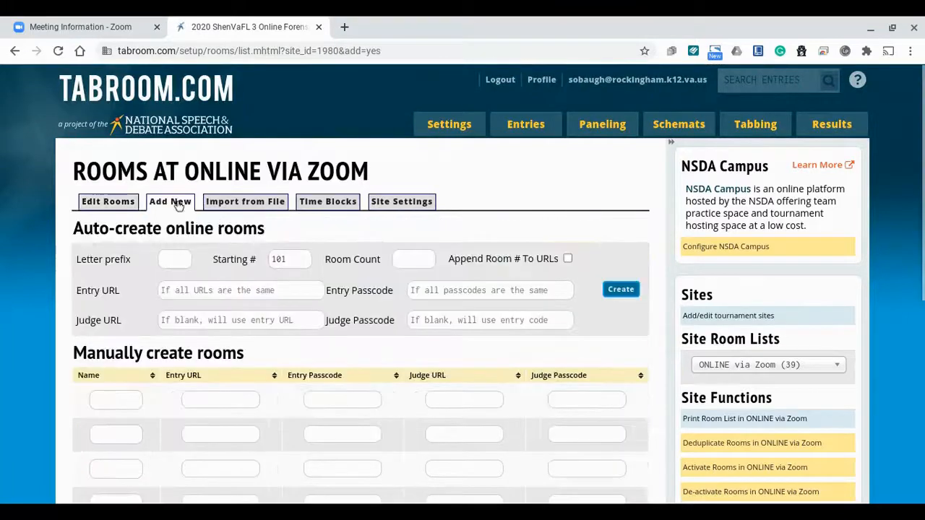
pyautogui.scroll(-1, 112, 289)
pyautogui.click(117, 345)
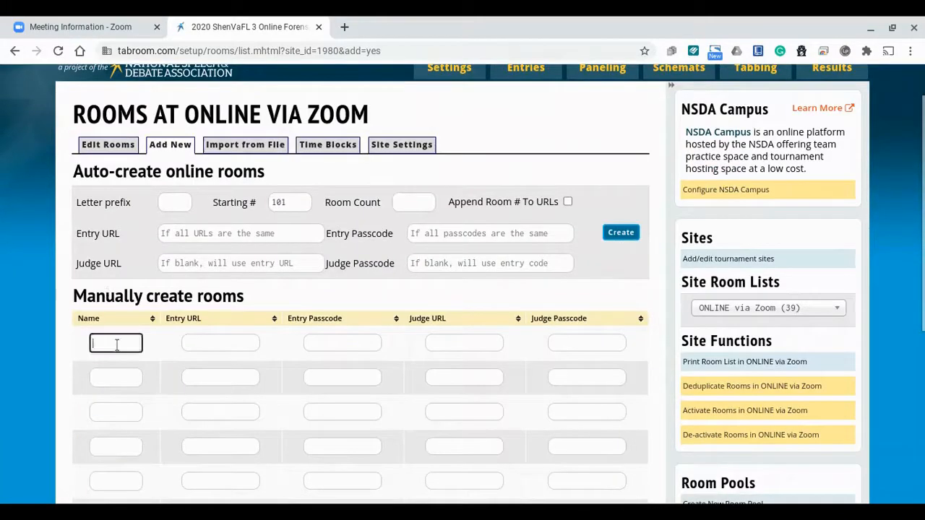
pyautogui.write('EX - C')
pyautogui.click(114, 375)
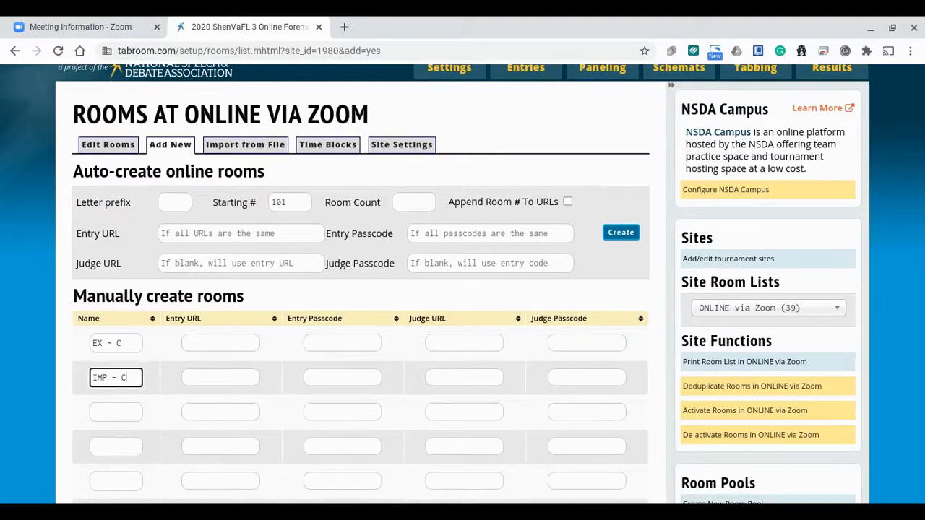
pyautogui.scroll(-3, 7, 351)
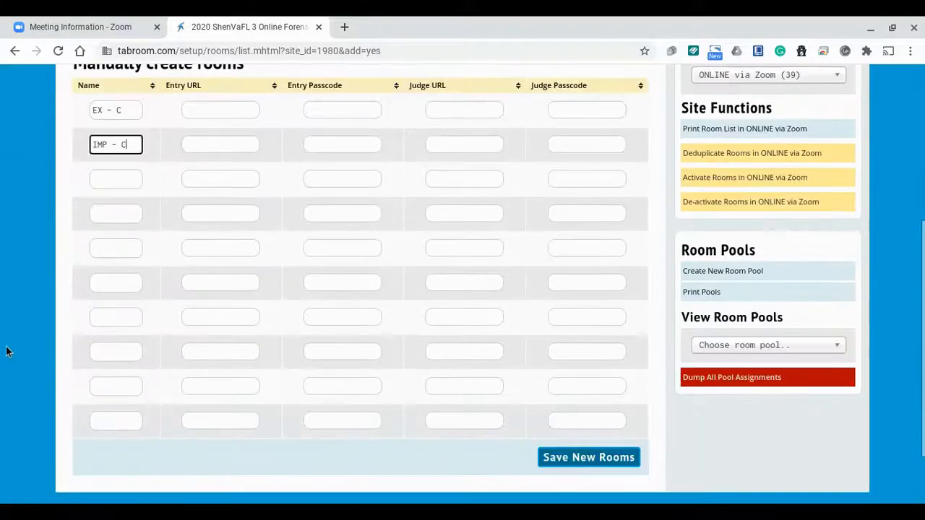
pyautogui.scroll(-1, 7, 352)
pyautogui.click(553, 381)
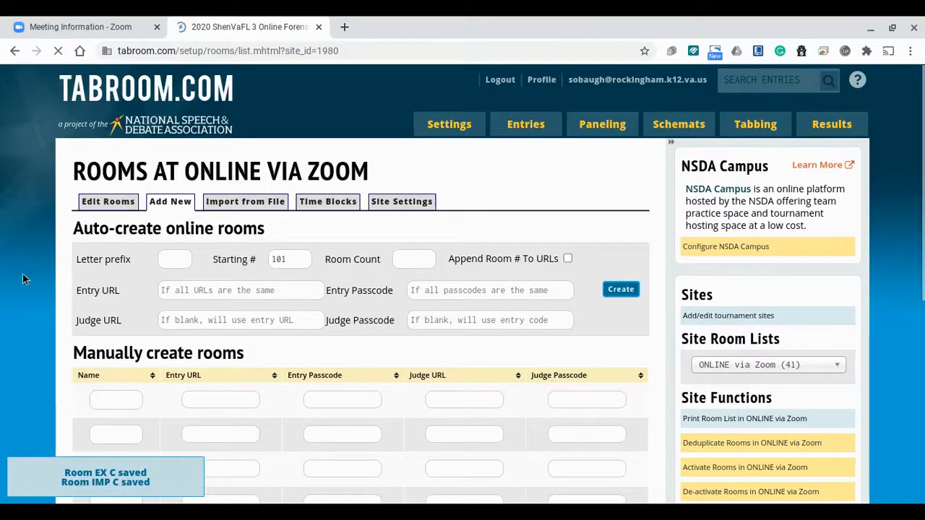
# Step: Check the updated room list for the added extemp and impromptu rooms
pyautogui.scroll(-3, 24, 278)
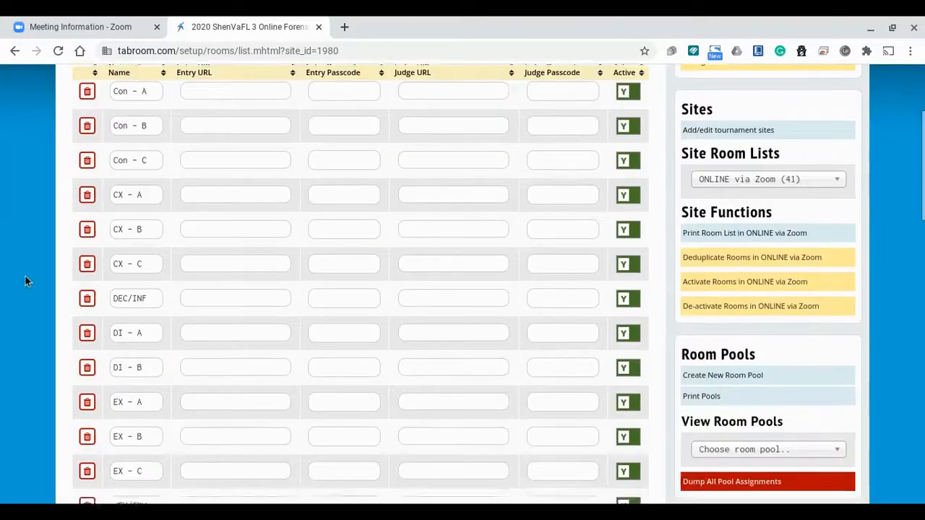
pyautogui.scroll(-2, 25, 281)
pyautogui.scroll(-1, 65, 322)
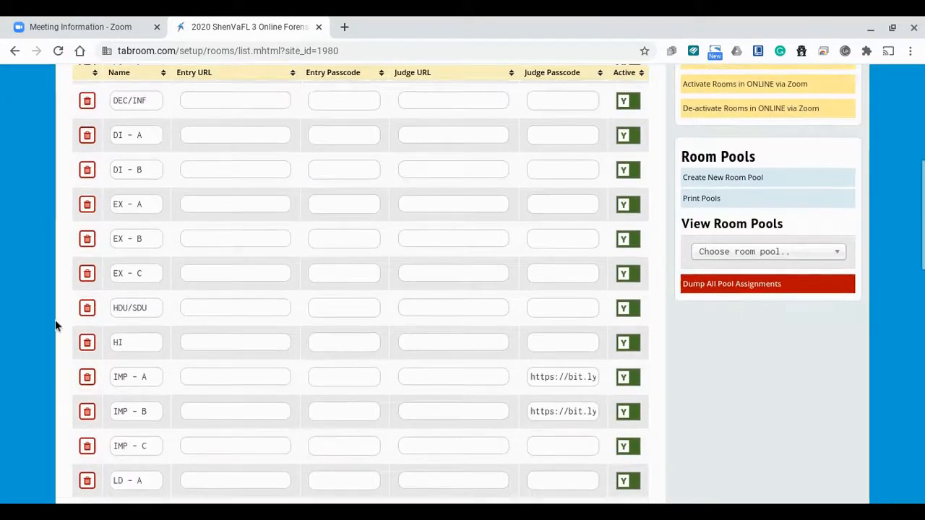
pyautogui.scroll(-1, 55, 320)
pyautogui.scroll(4, 147, 395)
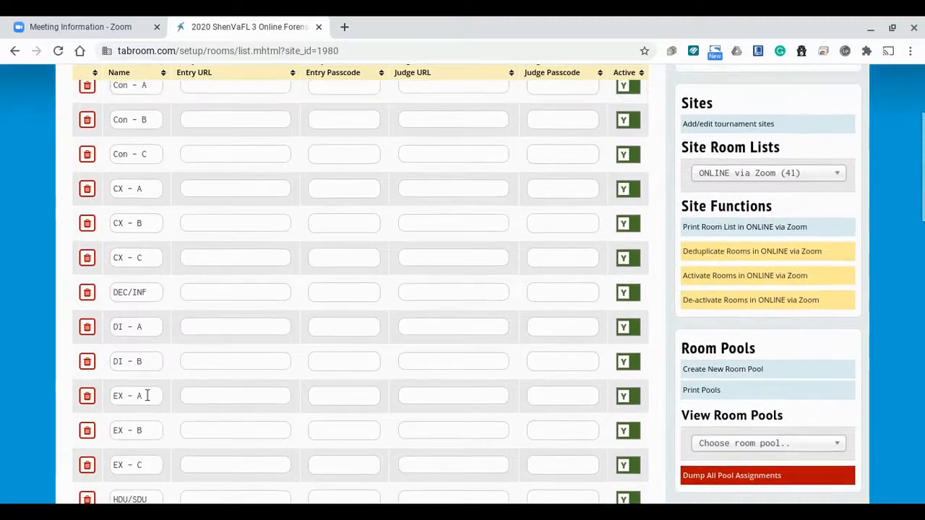
pyautogui.scroll(3, 147, 395)
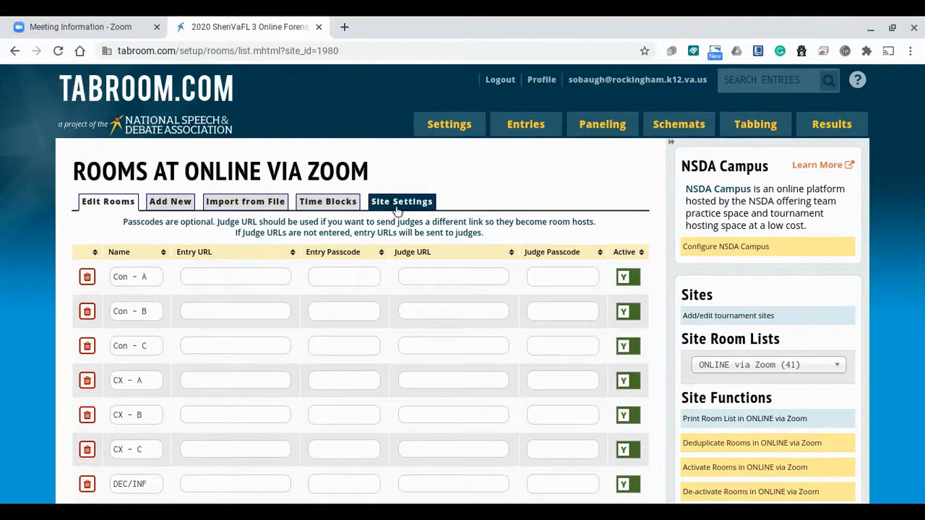
# Step: Switch to Zoom and copy the join link from the ShenVaFL #3 - Forensics meeting invitation
pyautogui.click(94, 26)
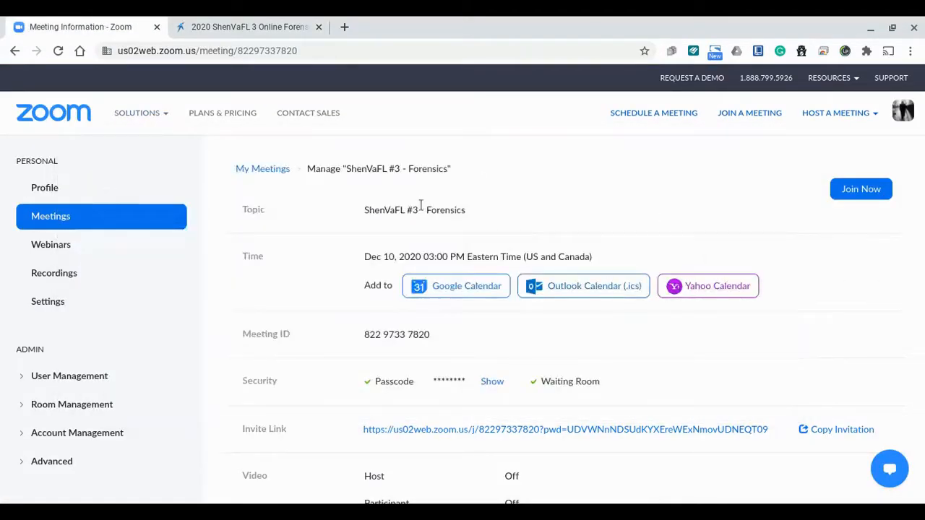
pyautogui.click(851, 429)
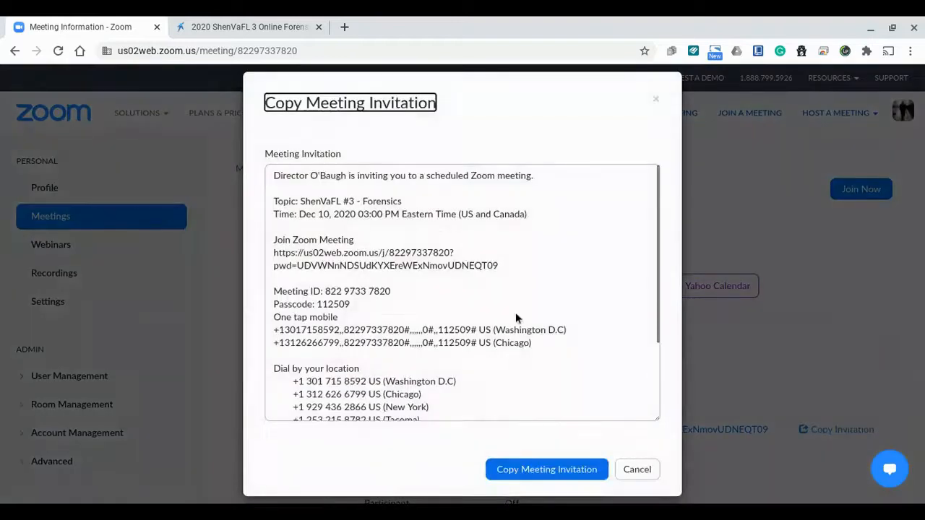
pyautogui.moveTo(504, 265); pyautogui.dragTo(266, 258)
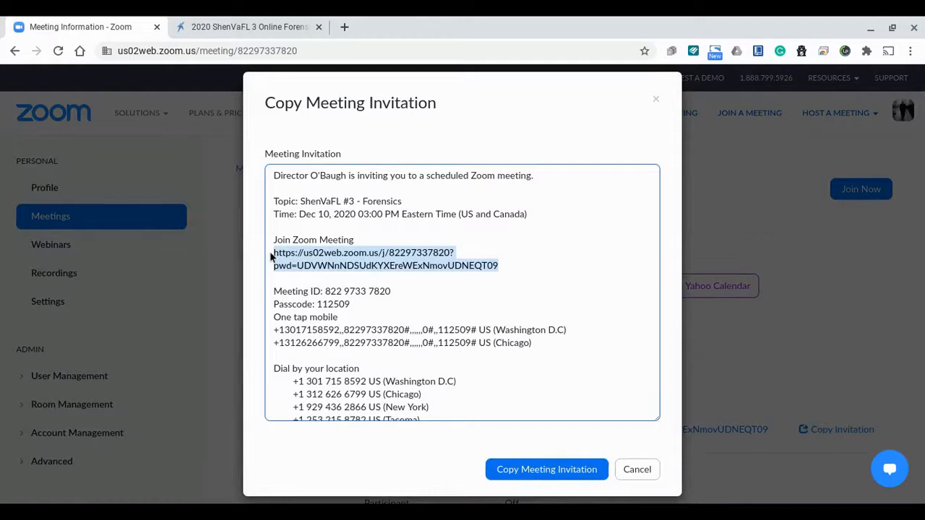
pyautogui.click(627, 469)
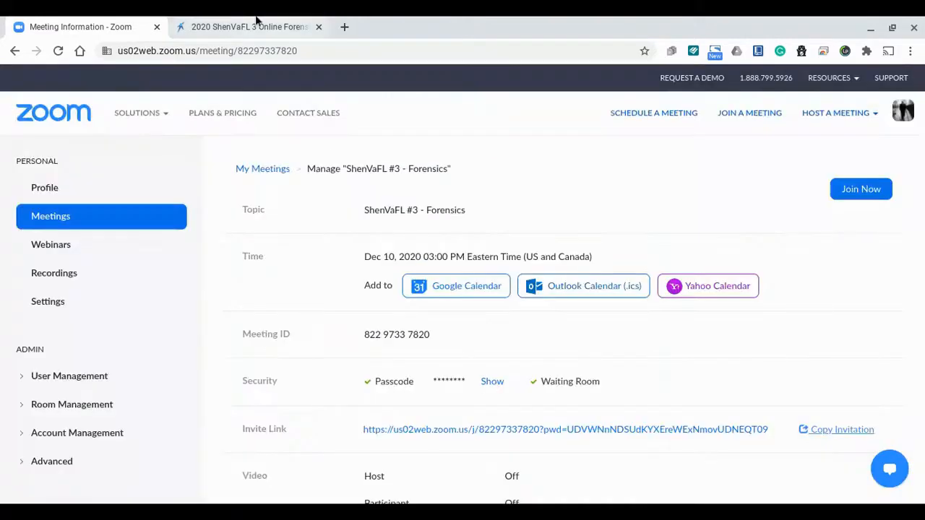
# Step: Switch back to Tabroom and paste the meeting link as the entry URL of rooms DEC/INF, DI - A and DI - B
pyautogui.click(245, 27)
pyautogui.scroll(-5, 210, 285)
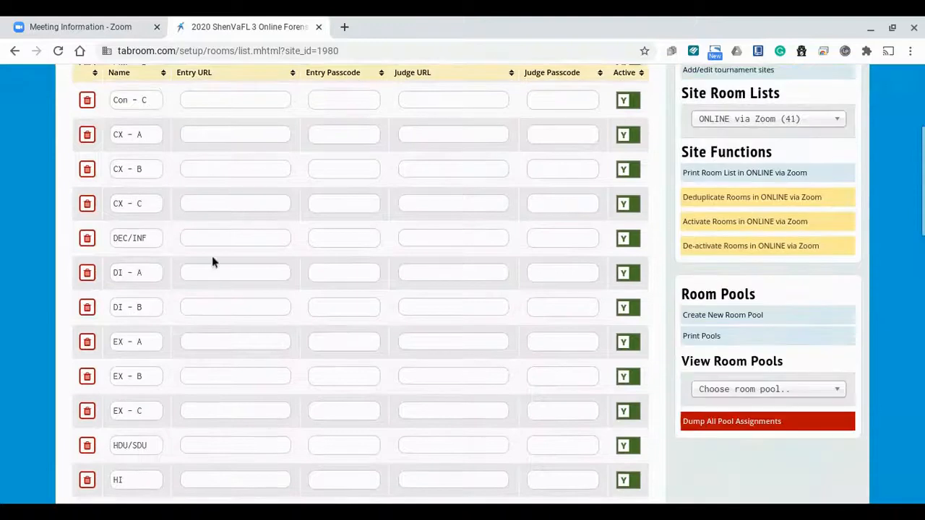
pyautogui.click(213, 238)
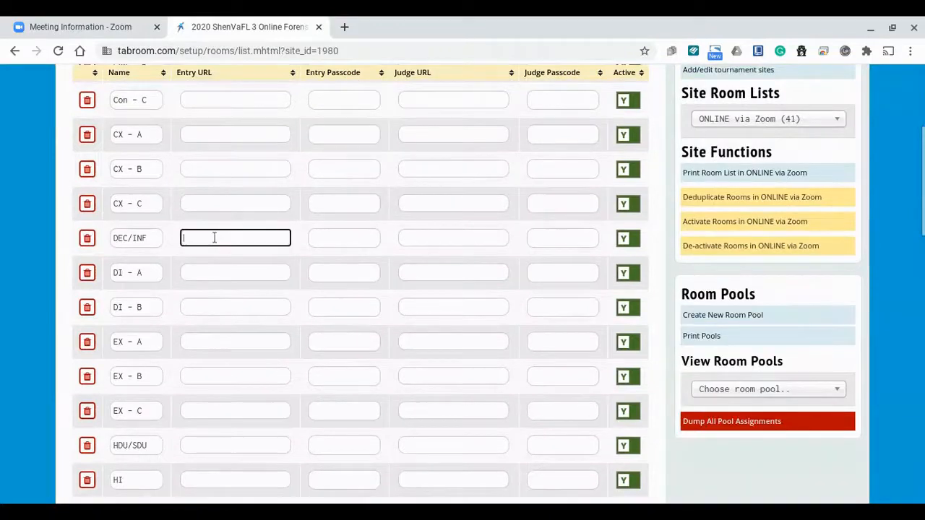
pyautogui.hotkey('ctrl', 'v')
pyautogui.click(218, 274)
pyautogui.hotkey('ctrl', 'v')
pyautogui.click(209, 307)
pyautogui.hotkey('ctrl', 'v')
# Step: Paste the meeting link as the entry URL of rooms EX - A, EX - B and EX - C
pyautogui.click(194, 341)
pyautogui.hotkey('ctrl', 'v')
pyautogui.click(187, 377)
pyautogui.hotkey('ctrl', 'v')
pyautogui.click(195, 409)
pyautogui.hotkey('ctrl', 'v')
# Step: Paste the meeting link as the entry URL of rooms HDU/SDU and HI
pyautogui.scroll(-3, 193, 395)
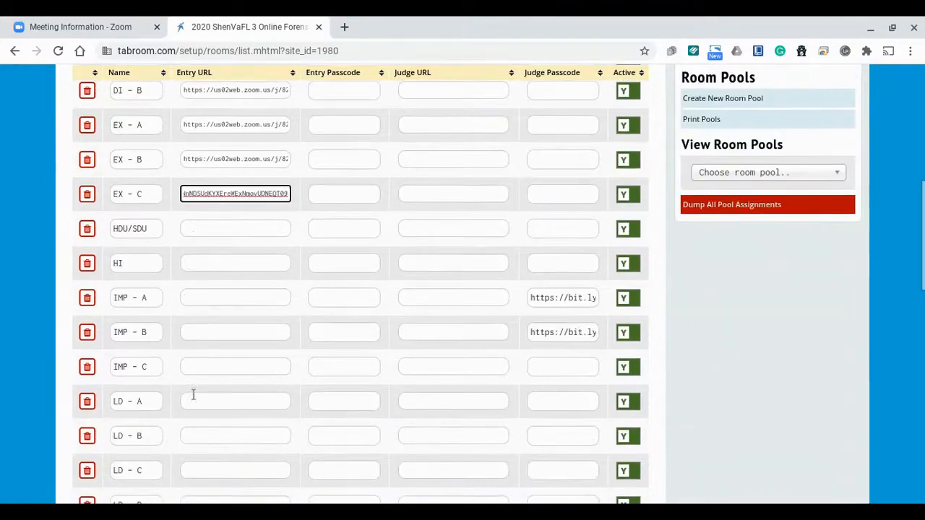
pyautogui.click(207, 229)
pyautogui.hotkey('ctrl', 'v')
pyautogui.click(205, 263)
pyautogui.hotkey('ctrl', 'v')
# Step: Paste the meeting link as the entry URL of rooms IMP - A, IMP - B and IMP - C
pyautogui.click(191, 301)
pyautogui.hotkey('ctrl', 'v')
pyautogui.click(186, 329)
pyautogui.hotkey('ctrl', 'v')
pyautogui.click(186, 365)
pyautogui.hotkey('ctrl', 'v')
# Step: Paste the meeting link as the entry URL of rooms OO - A and OO - B
pyautogui.scroll(-3, 193, 370)
pyautogui.scroll(-4, 194, 370)
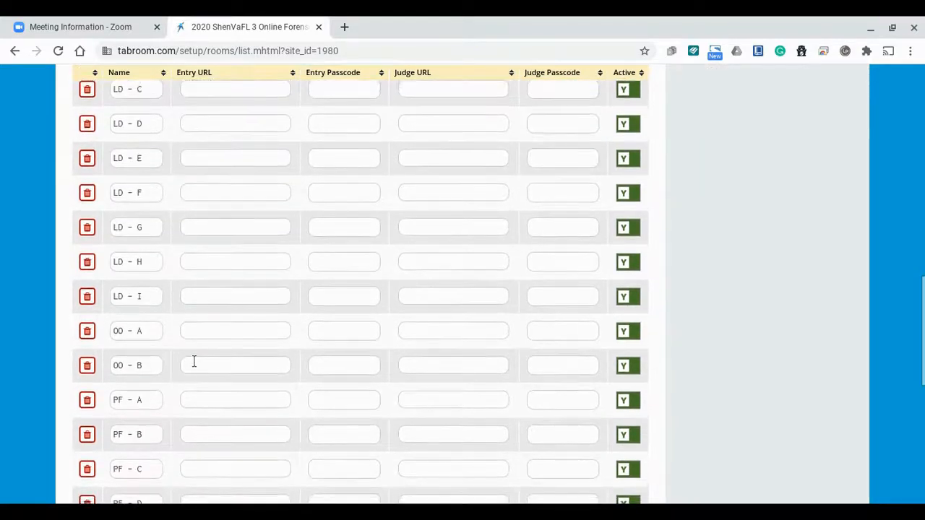
pyautogui.click(209, 271)
pyautogui.hotkey('ctrl', 'v')
pyautogui.click(198, 307)
pyautogui.hotkey('ctrl', 'v')
# Step: Paste the meeting link as the entry URL of rooms POE - A, POE - B and POI/STO
pyautogui.scroll(-4, 196, 336)
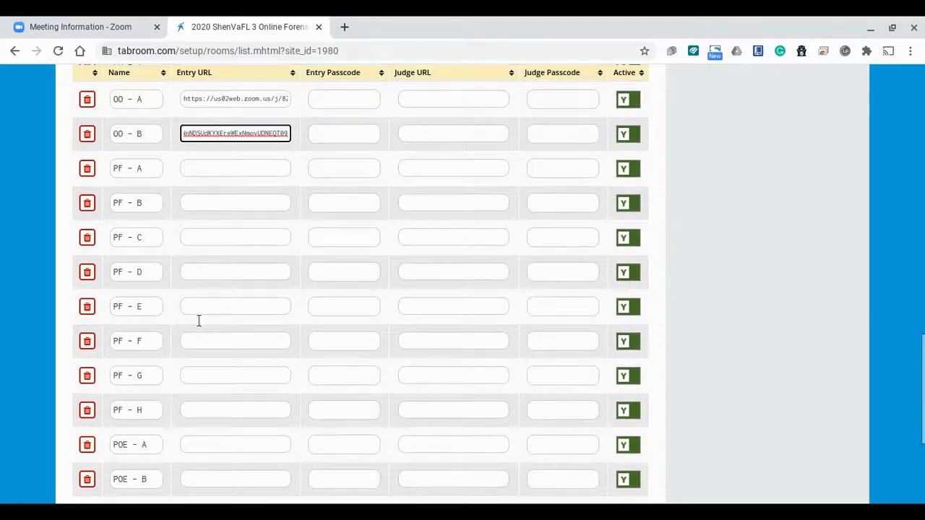
pyautogui.click(196, 307)
pyautogui.hotkey('ctrl', 'v')
pyautogui.click(192, 341)
pyautogui.hotkey('ctrl', 'v')
pyautogui.click(197, 375)
pyautogui.hotkey('ctrl', 'v')
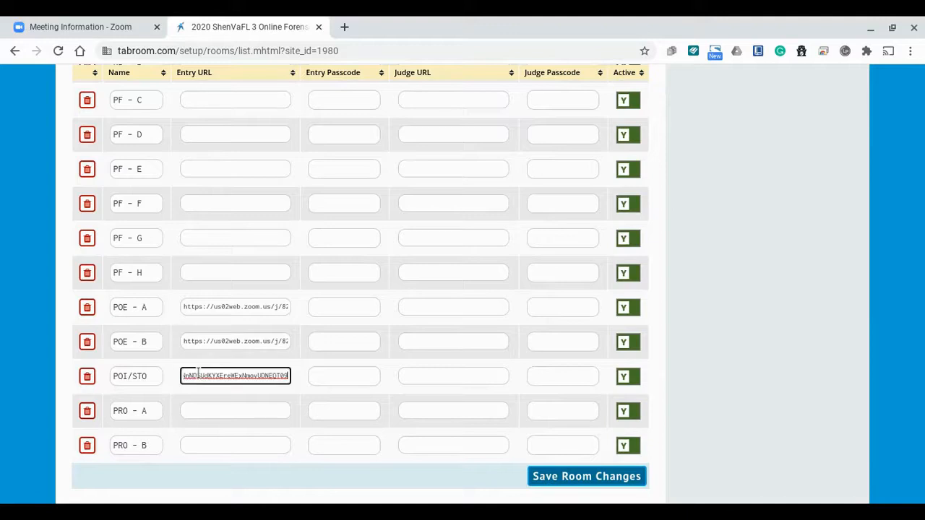
# Step: Paste the meeting link as the entry URL of rooms PRO - A and PRO - B, and save the room changes
pyautogui.click(191, 410)
pyautogui.hotkey('ctrl', 'v')
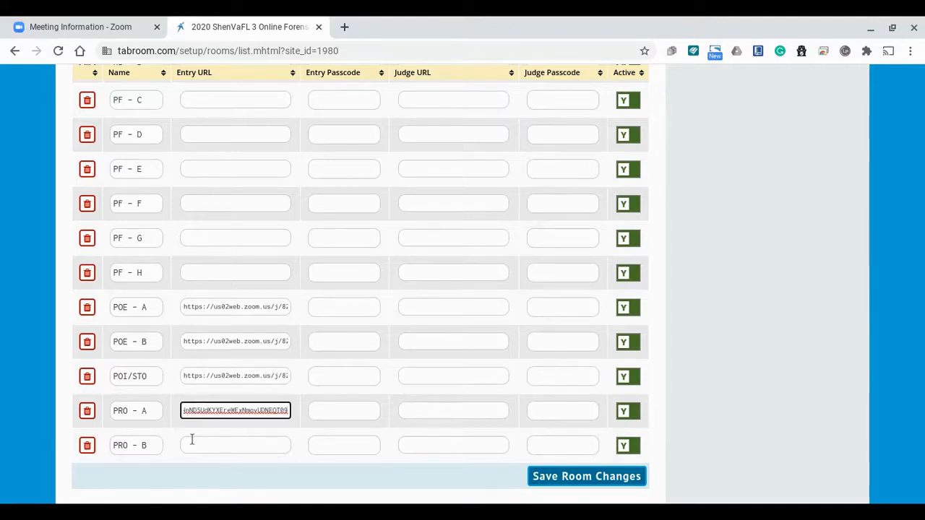
pyautogui.click(191, 442)
pyautogui.hotkey('ctrl', 'v')
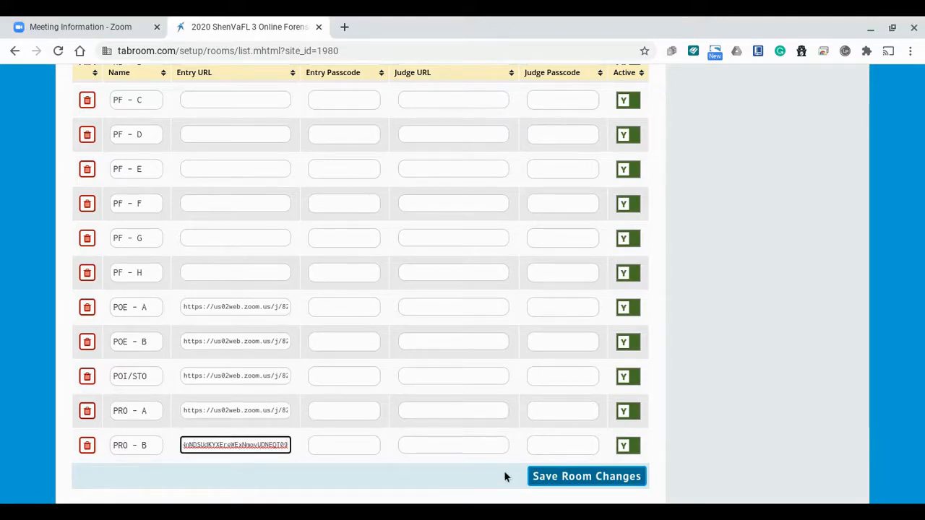
pyautogui.click(544, 481)
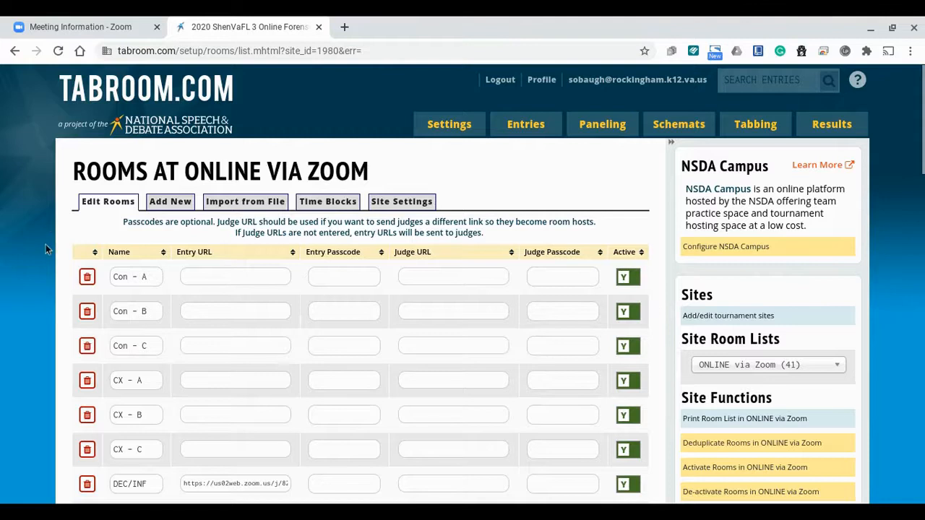
# Step: Open the DEC room pool and add the DEC/INF room to it
pyautogui.scroll(-2, 44, 252)
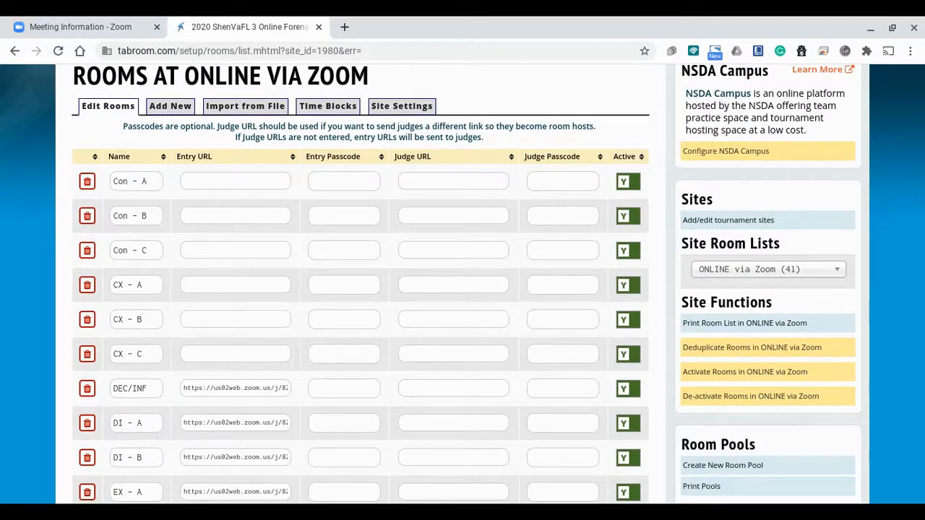
pyautogui.scroll(-3, 45, 252)
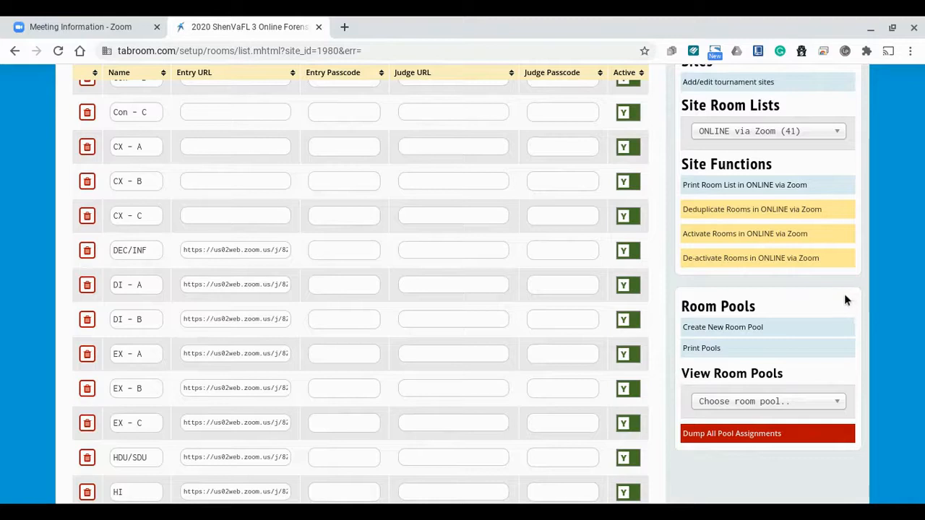
pyautogui.scroll(1, 844, 297)
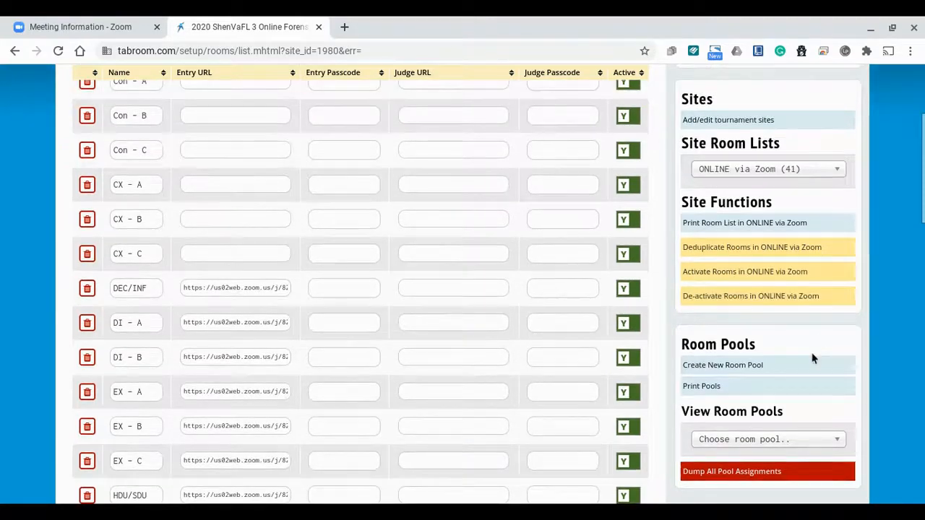
pyautogui.scroll(-3, 812, 358)
pyautogui.click(778, 312)
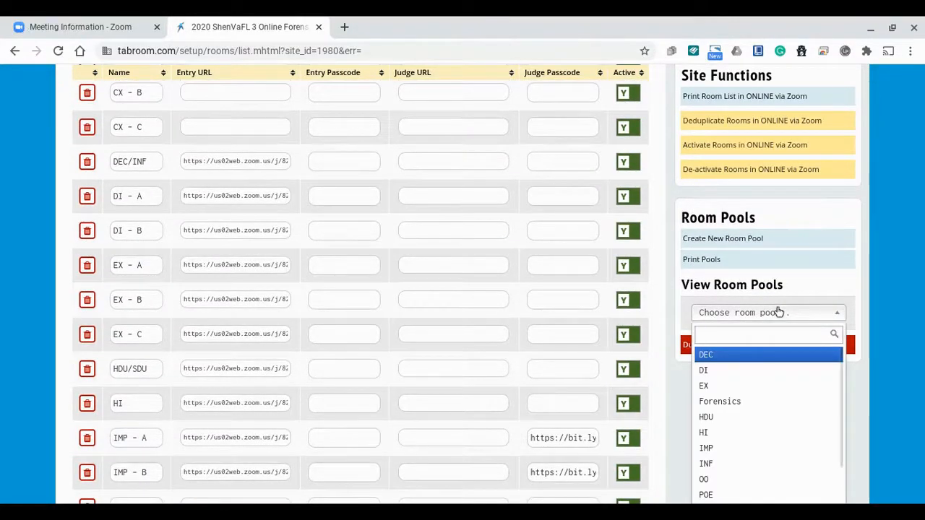
pyautogui.click(737, 355)
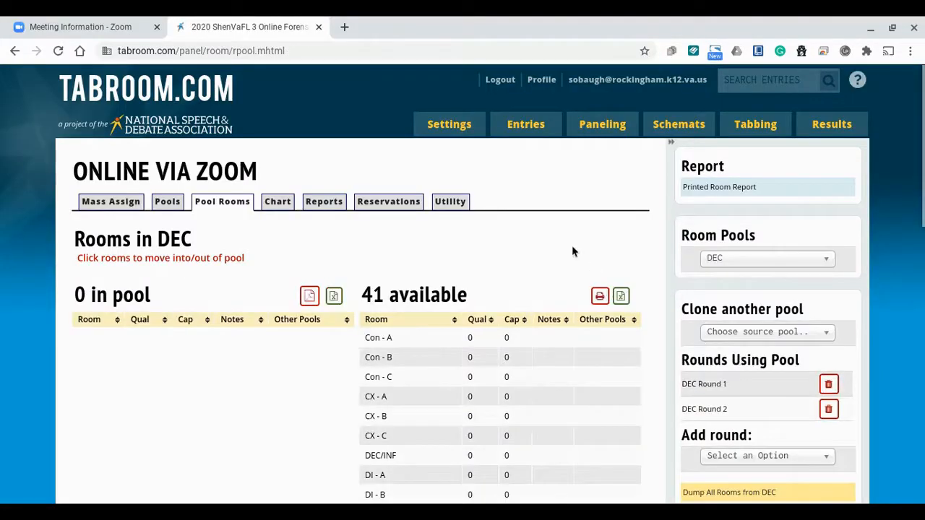
pyautogui.scroll(-1, 571, 249)
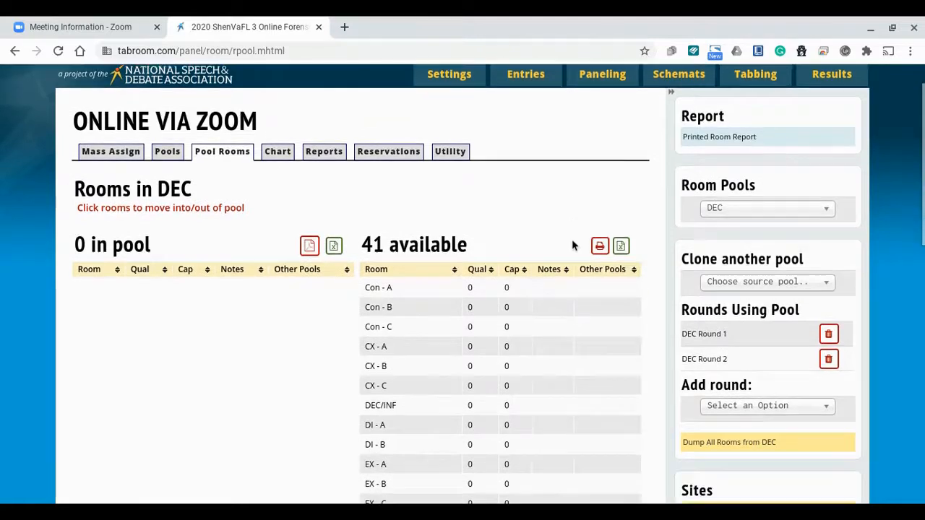
pyautogui.scroll(-1, 572, 245)
pyautogui.scroll(-1, 566, 160)
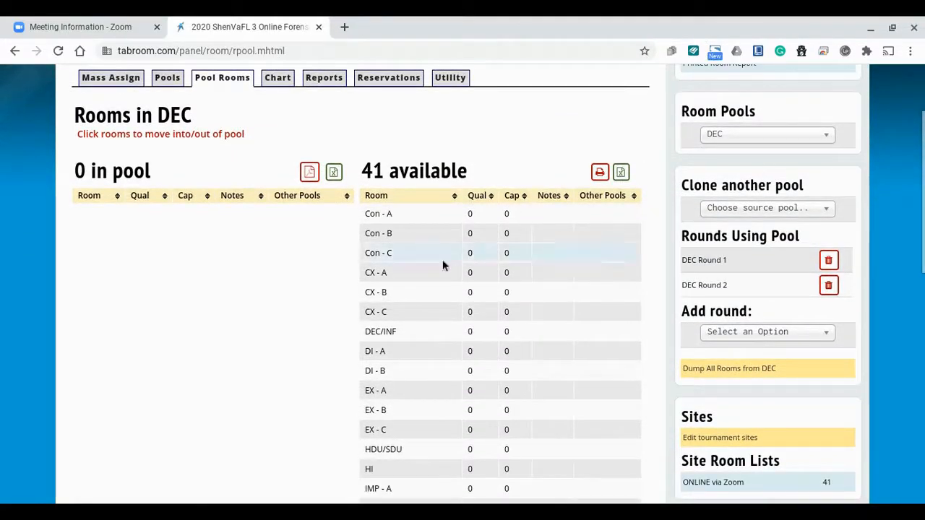
pyautogui.click(398, 331)
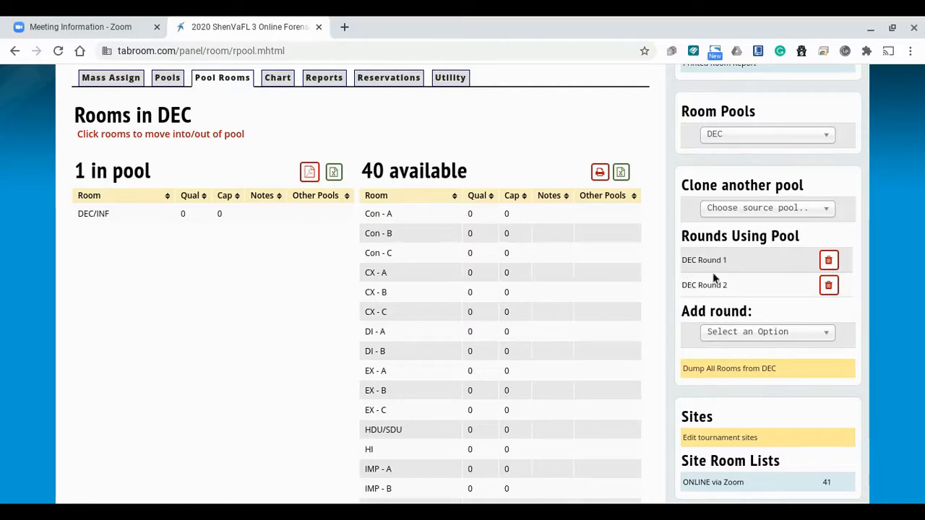
# Step: Open the DI room pool and add rooms DI - A and DI - B to it
pyautogui.click(719, 134)
pyautogui.click(726, 194)
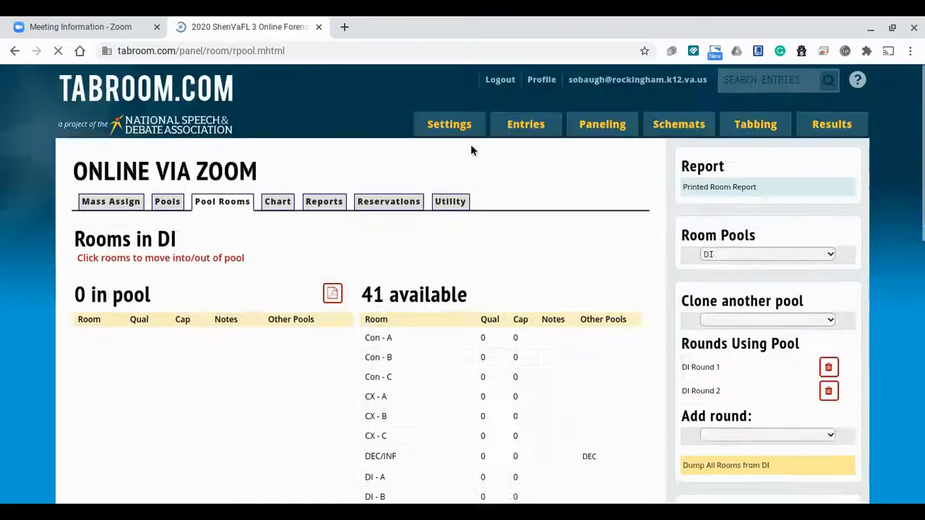
pyautogui.scroll(-2, 329, 221)
pyautogui.scroll(-1, 329, 221)
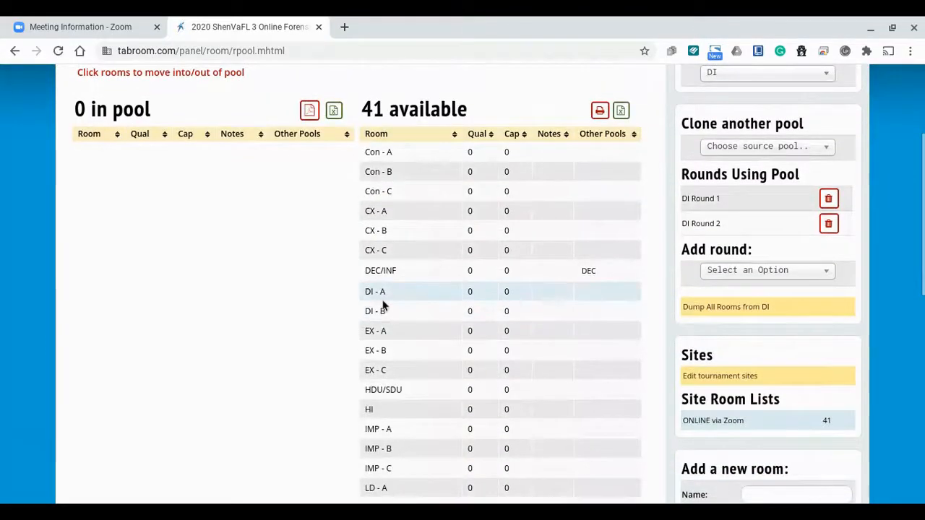
pyautogui.click(383, 296)
pyautogui.click(382, 295)
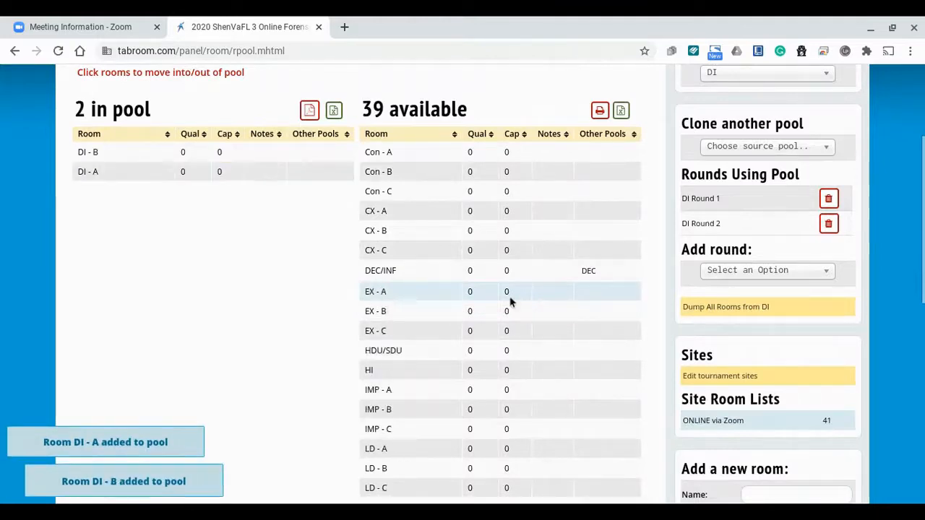
# Step: Open the EX room pool and add rooms EX - A, EX - B and EX - C to it
pyautogui.click(715, 73)
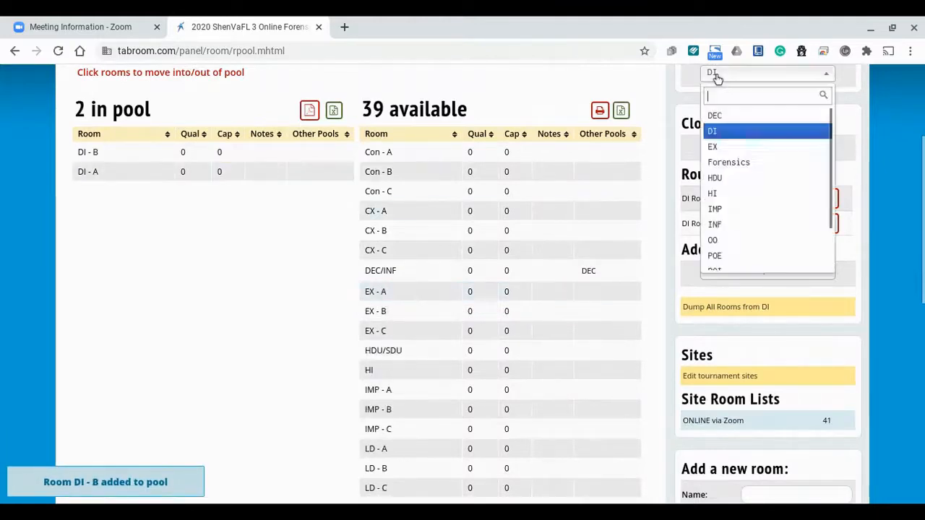
pyautogui.click(723, 147)
pyautogui.scroll(-3, 346, 289)
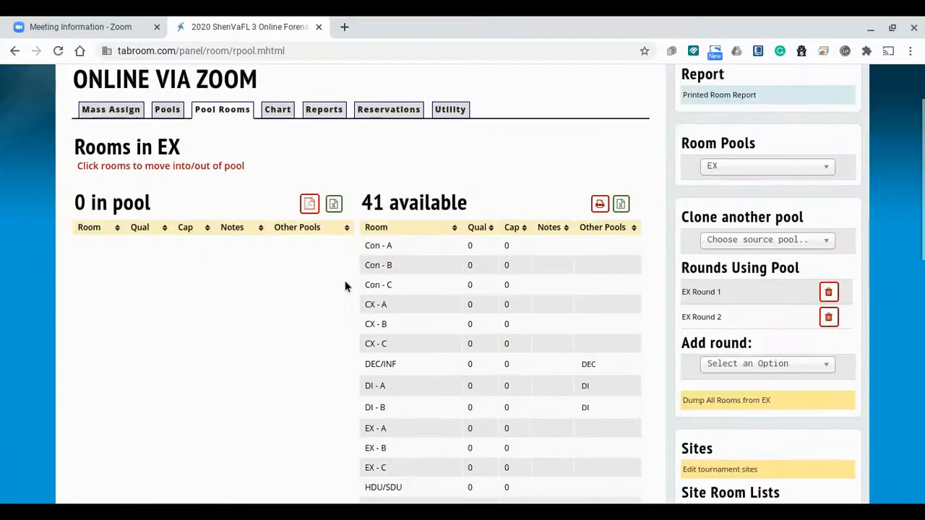
pyautogui.click(393, 322)
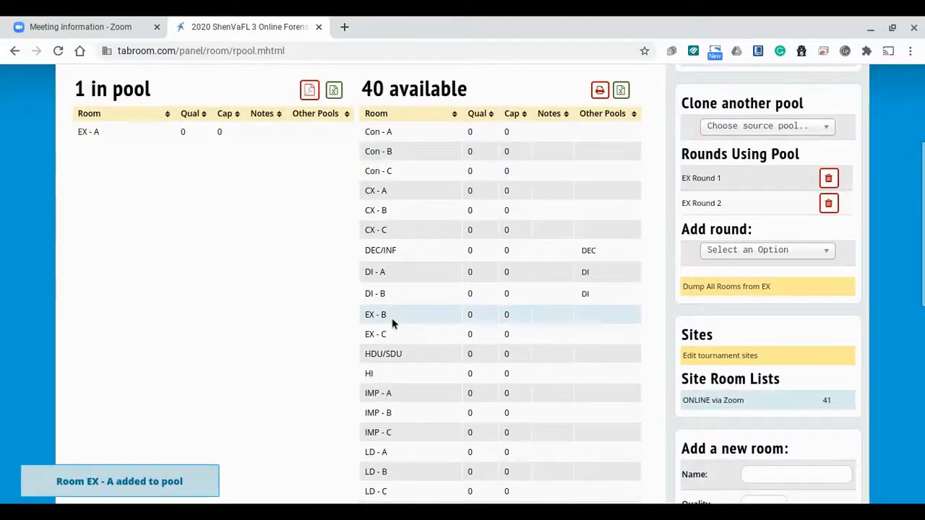
pyautogui.click(392, 315)
pyautogui.click(394, 315)
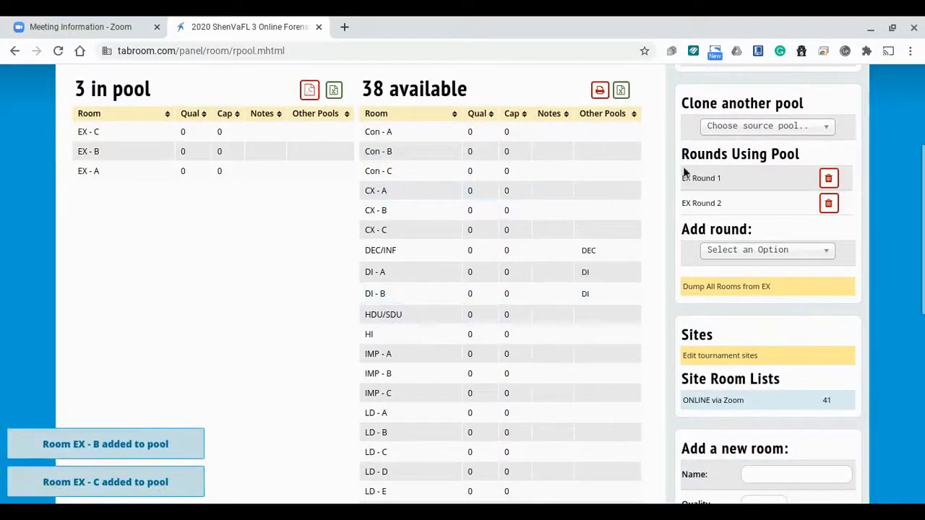
# Step: Open the HI room pool and add the HI room to it
pyautogui.scroll(2, 731, 150)
pyautogui.click(732, 148)
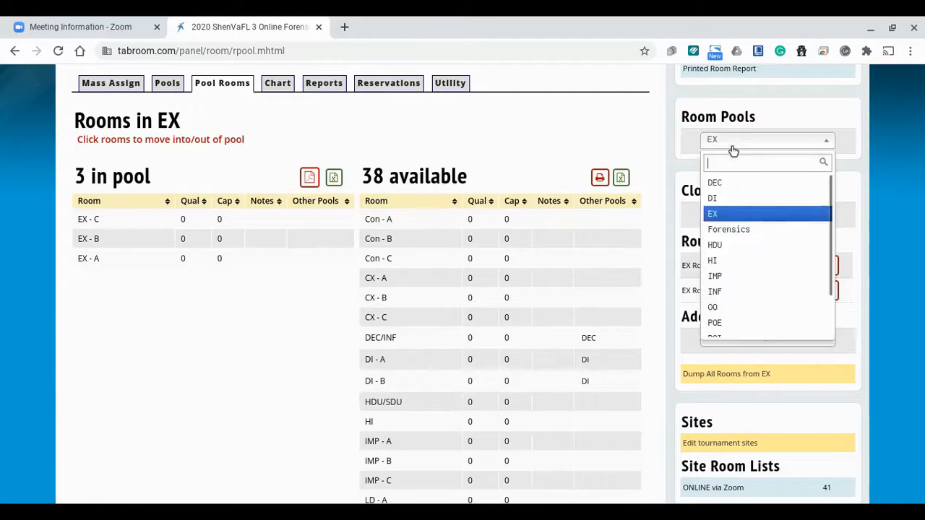
pyautogui.click(730, 260)
pyautogui.scroll(-4, 470, 190)
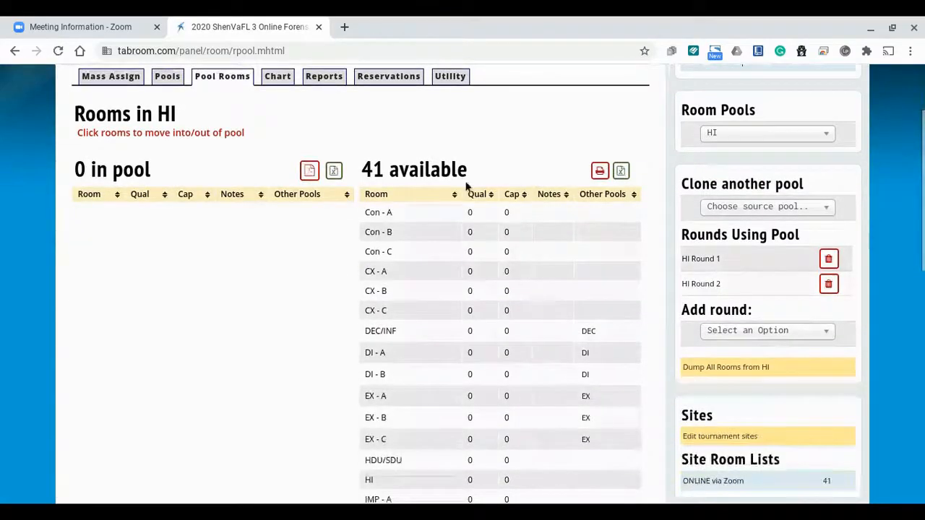
pyautogui.click(391, 353)
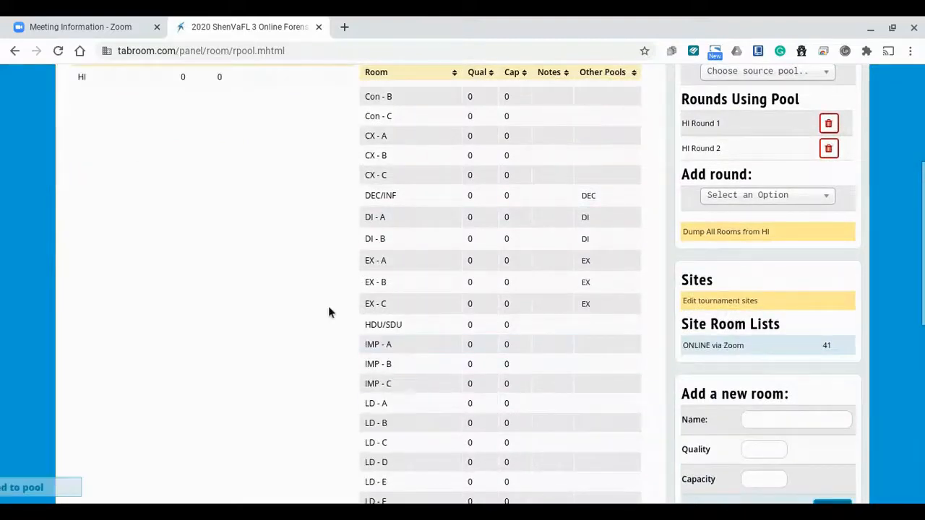
pyautogui.scroll(1, 313, 301)
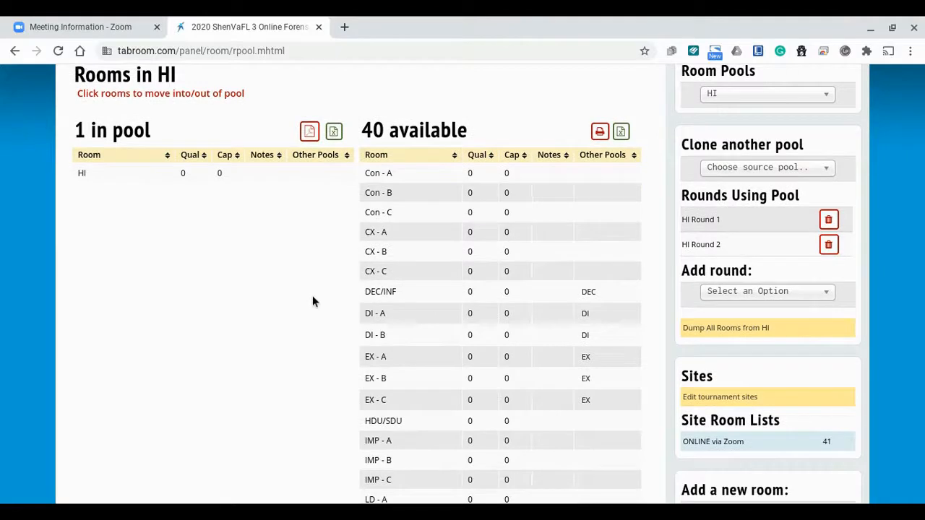
pyautogui.scroll(1, 313, 297)
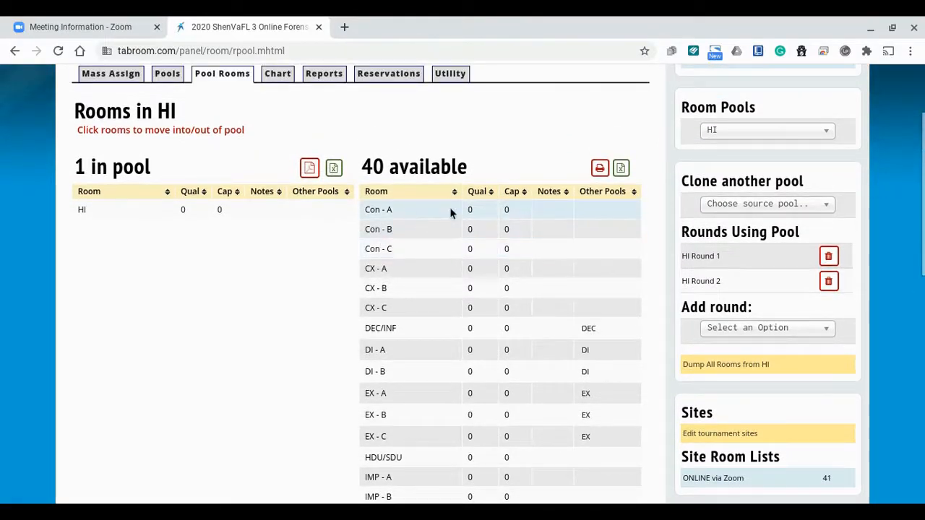
pyautogui.click(767, 130)
pyautogui.click(770, 130)
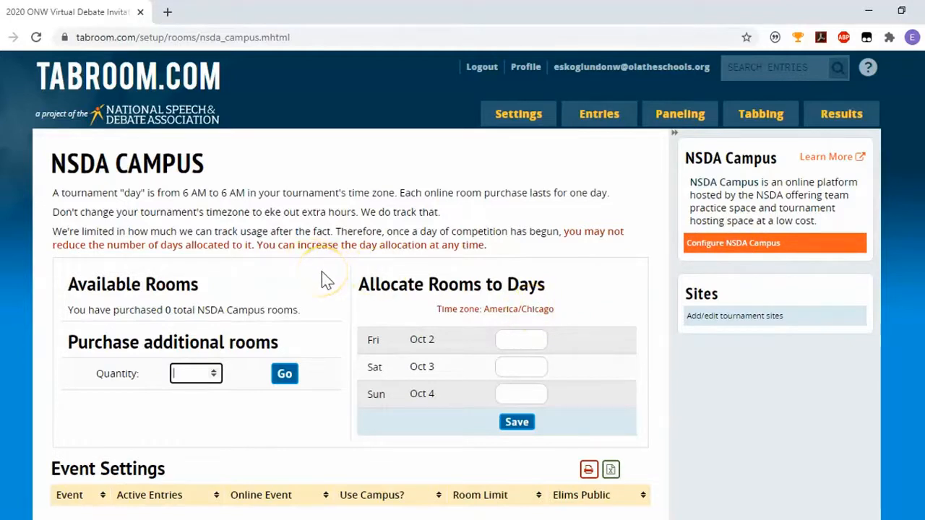
# Step: Allocate NSDA Campus rooms to the tournament days: 20 for Friday Oct 2, 40 for Saturday Oct 3 and 8 for Sunday Oct 4
pyautogui.scroll(-1, 327, 281)
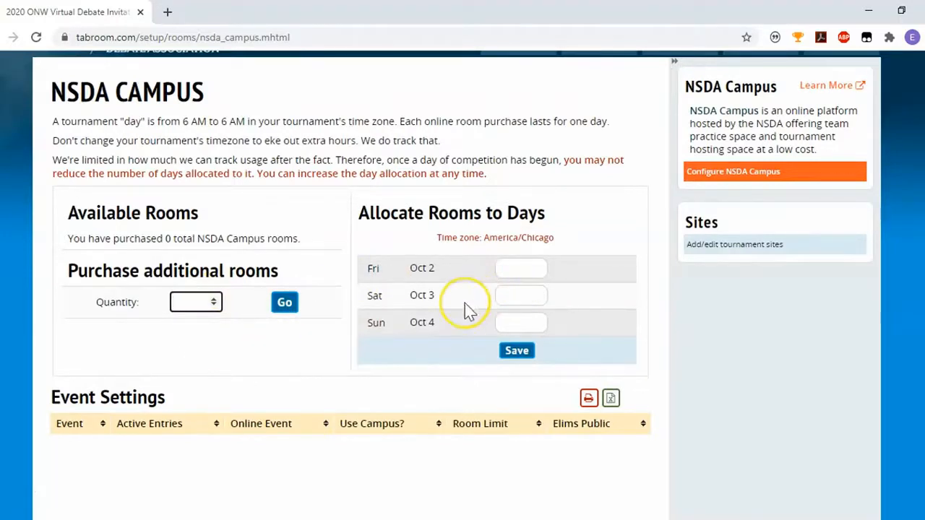
pyautogui.click(516, 294)
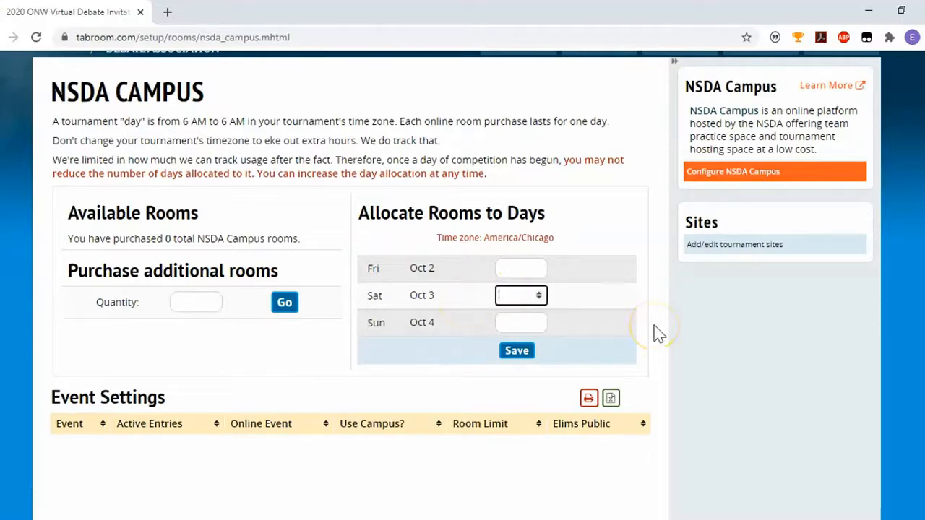
pyautogui.write('40')
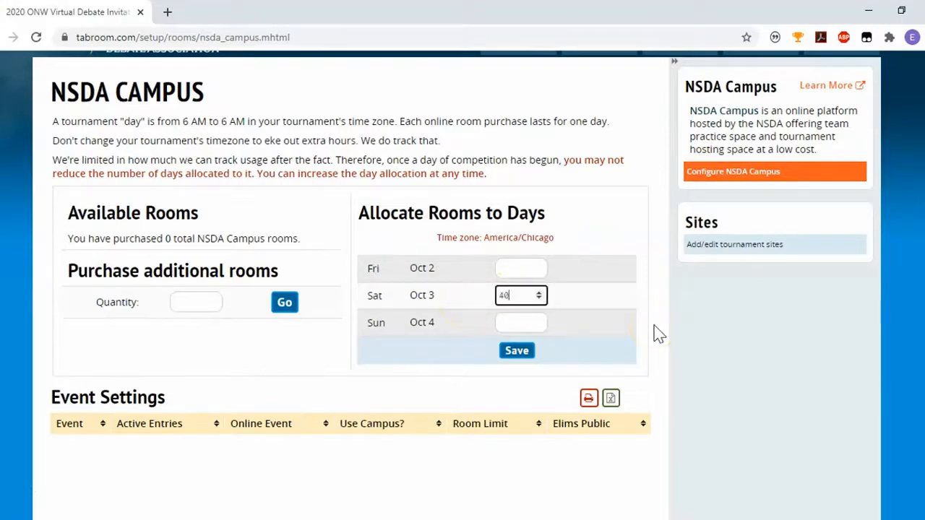
pyautogui.click(533, 316)
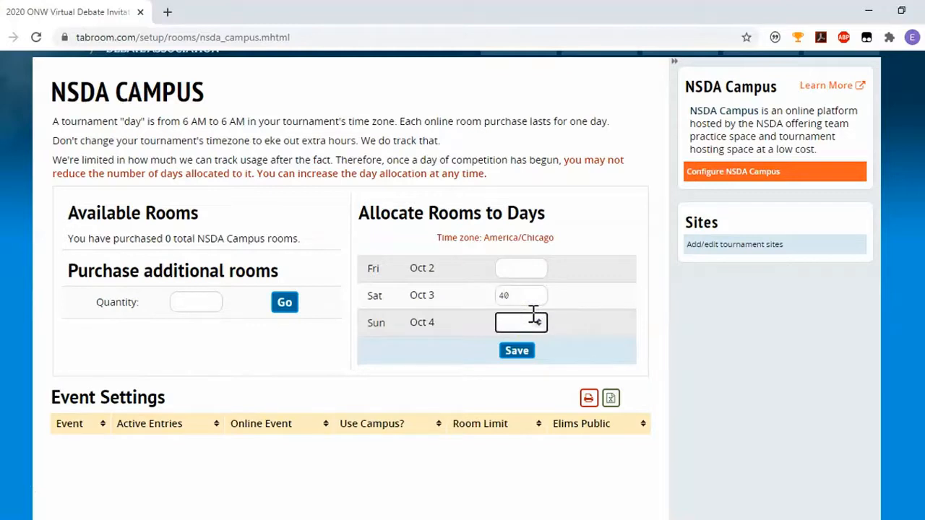
pyautogui.write('8')
pyautogui.click(520, 268)
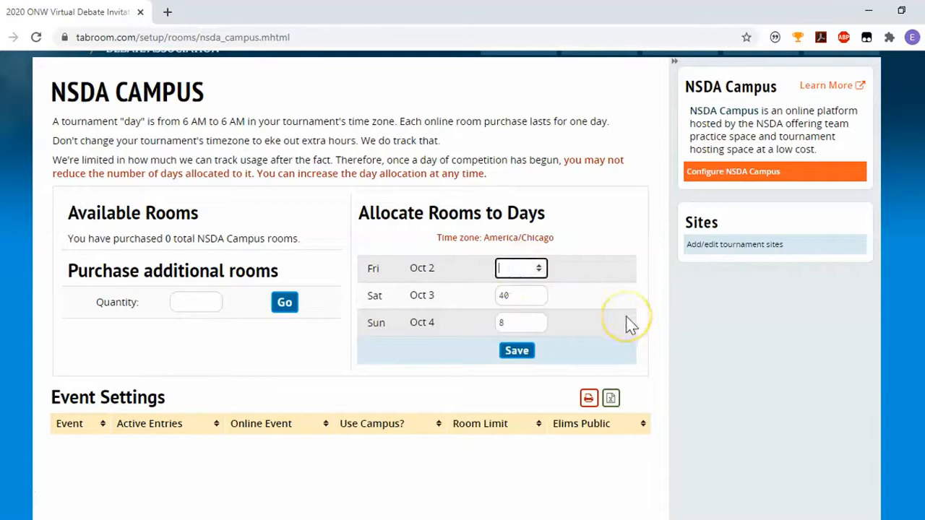
pyautogui.write('20')
# Step: Try to order 68 additional NSDA Campus rooms and save the room allocation by day
pyautogui.click(173, 302)
pyautogui.write('68')
pyautogui.click(292, 309)
pyautogui.click(503, 354)
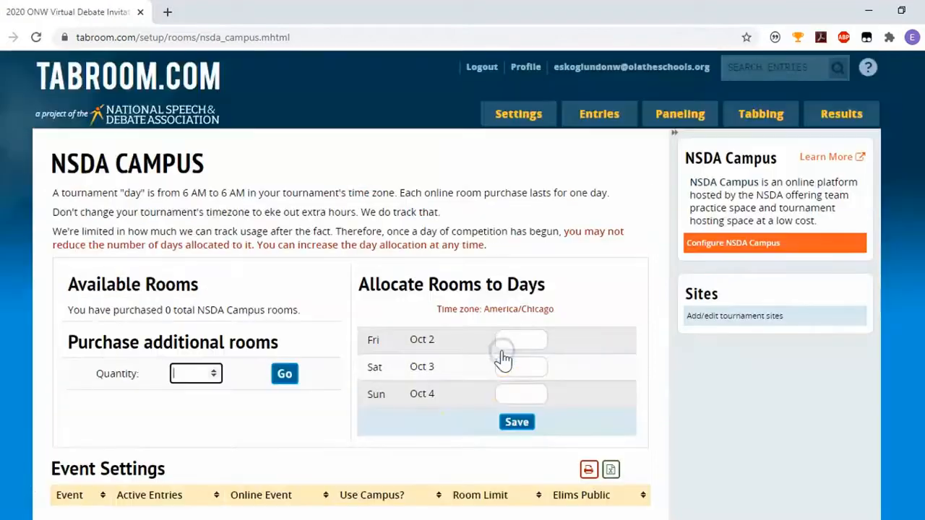
# Step: Set the quantity of additional NSDA Campus rooms to 68 and proceed to the store's order form
pyautogui.click(174, 373)
pyautogui.write('68')
pyautogui.click(283, 376)
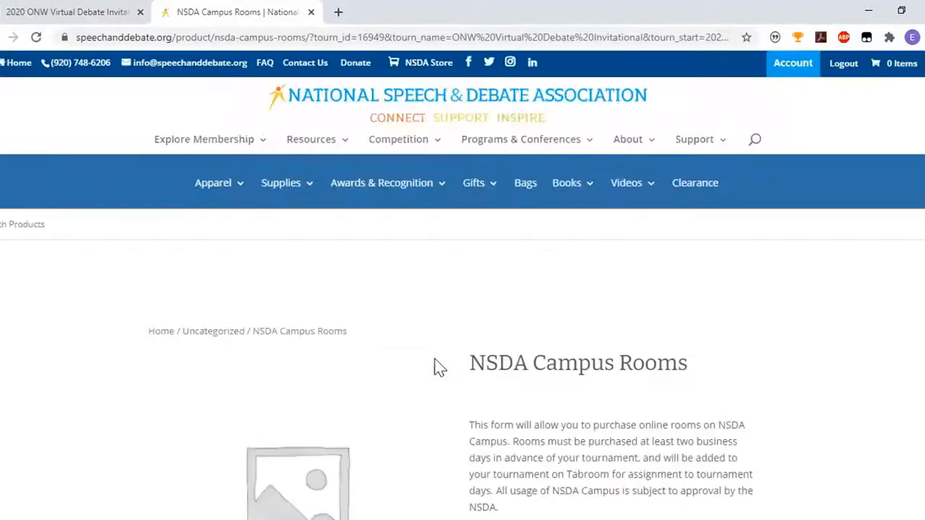
# Step: Review the NSDA Campus Rooms order form, including the contact details, tech support coordinator, quantity, terms and conditions, and total
pyautogui.click(481, 351)
pyautogui.scroll(-3, 481, 351)
pyautogui.click(587, 331)
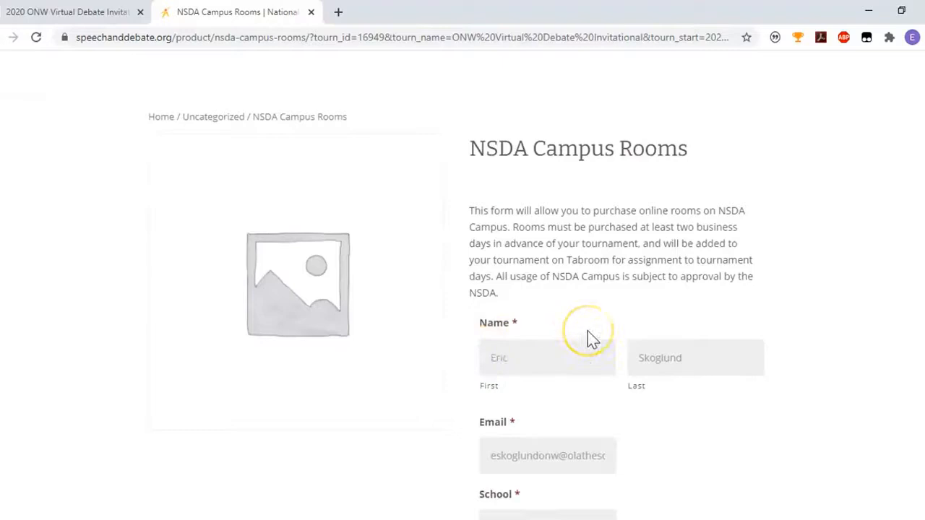
pyautogui.scroll(-5, 587, 333)
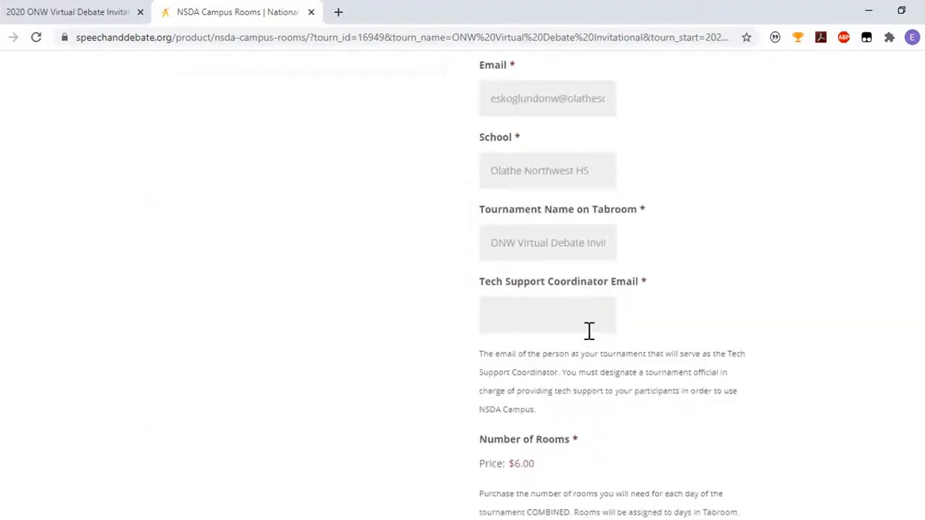
pyautogui.scroll(-2, 588, 331)
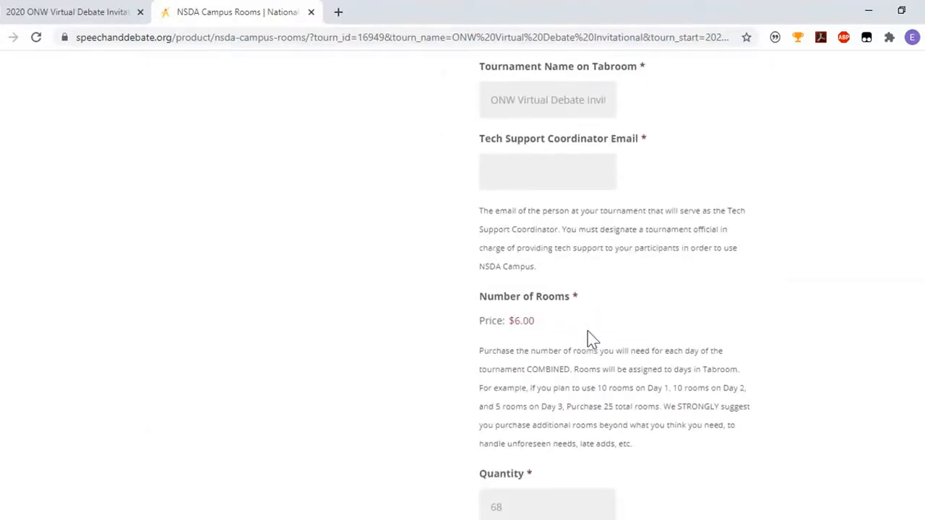
pyautogui.scroll(-4, 587, 331)
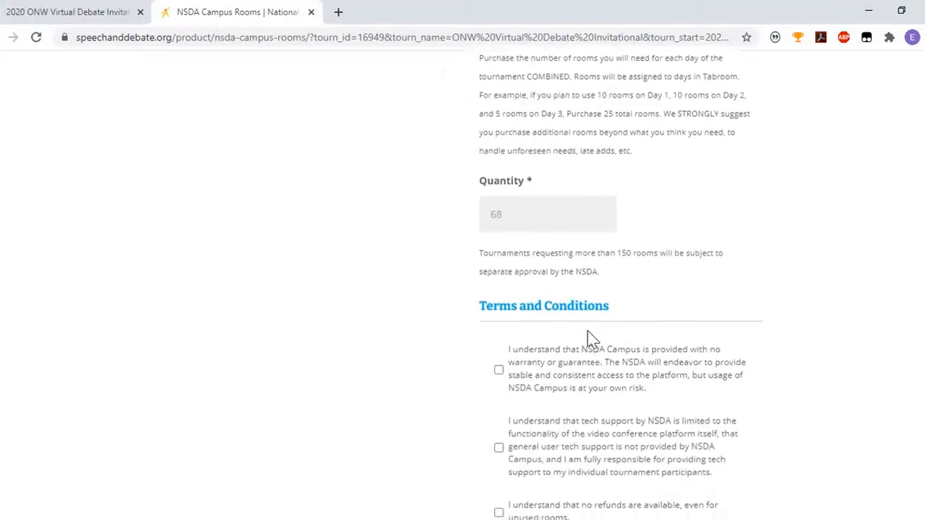
pyautogui.scroll(-4, 587, 334)
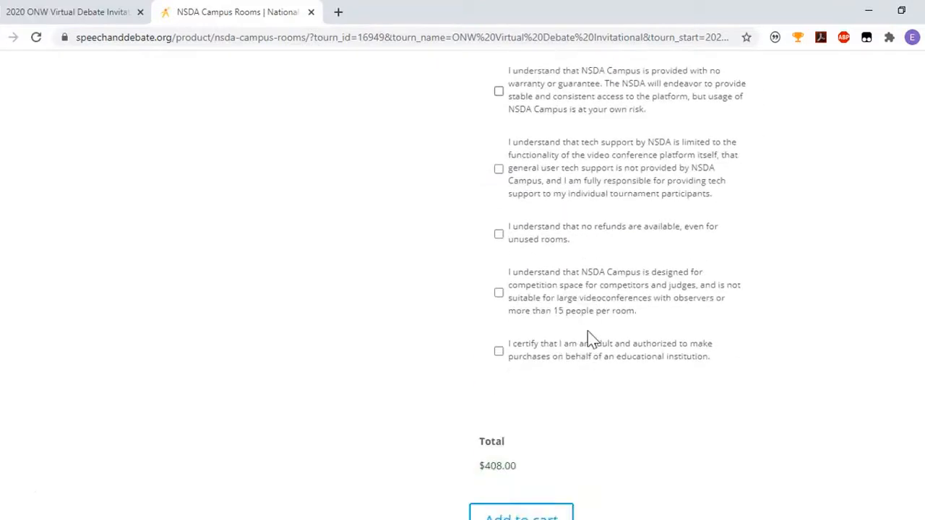
# Step: Close the NSDA Campus order form and clear the purchase quantity on the tournament's NSDA Campus page
pyautogui.click(311, 12)
pyautogui.click(208, 380)
pyautogui.press('BackSpace')
pyautogui.press('BackSpace')
pyautogui.click(253, 444)
pyautogui.click(199, 389)
pyautogui.click(189, 375)
pyautogui.scroll(-1, 241, 402)
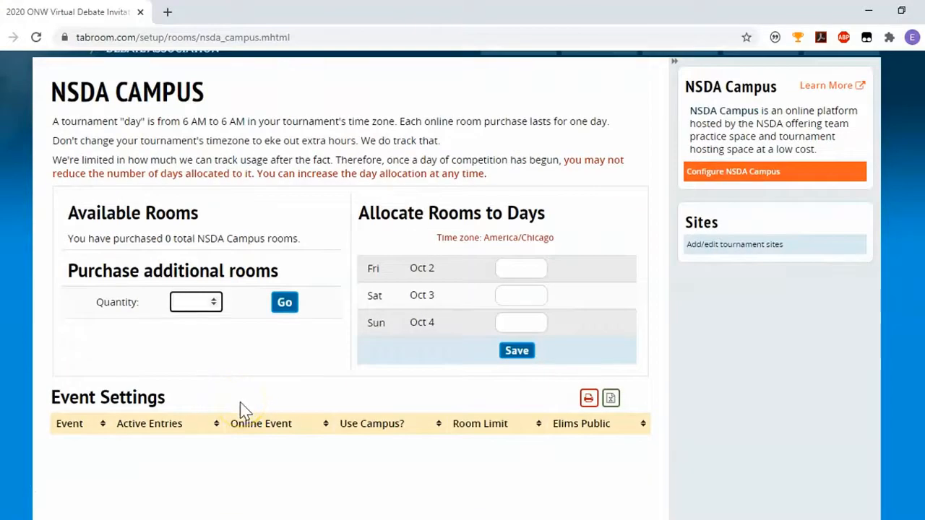
# Step: Open the Sites & Rooms settings of the ONW Virtual Debate Invitational
pyautogui.scroll(1, 242, 410)
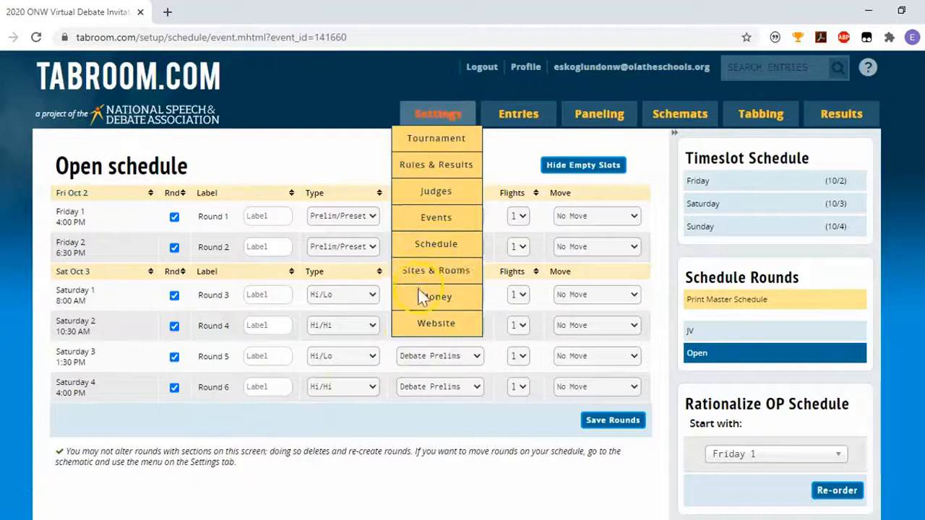
pyautogui.click(425, 272)
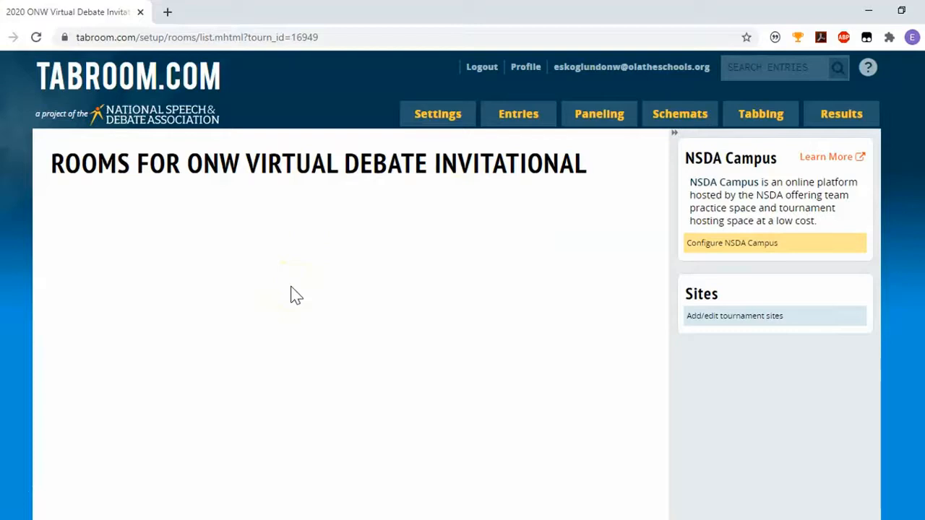
pyautogui.moveTo(433, 119)
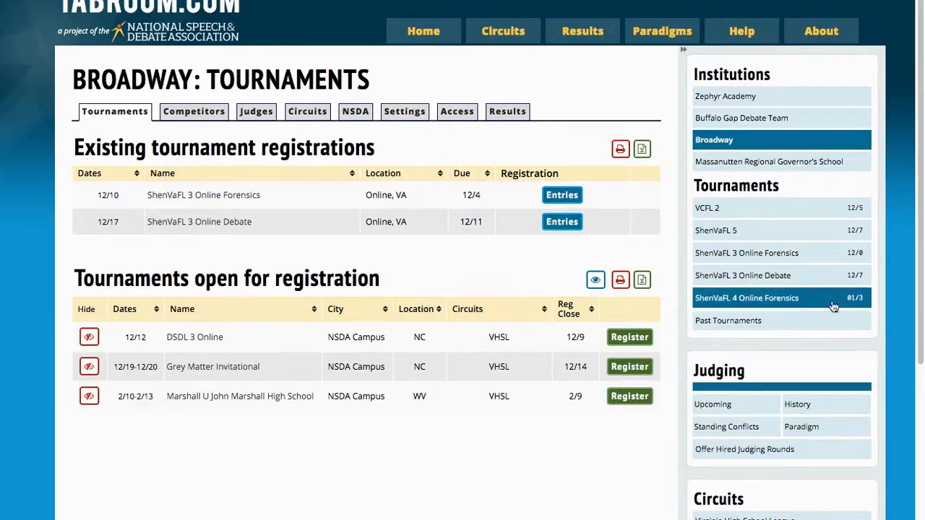
# Step: Open the ShenVaFL 3 Online Debate tournament and bring up the judges entered in LD Debate
pyautogui.click(802, 281)
pyautogui.moveTo(496, 37)
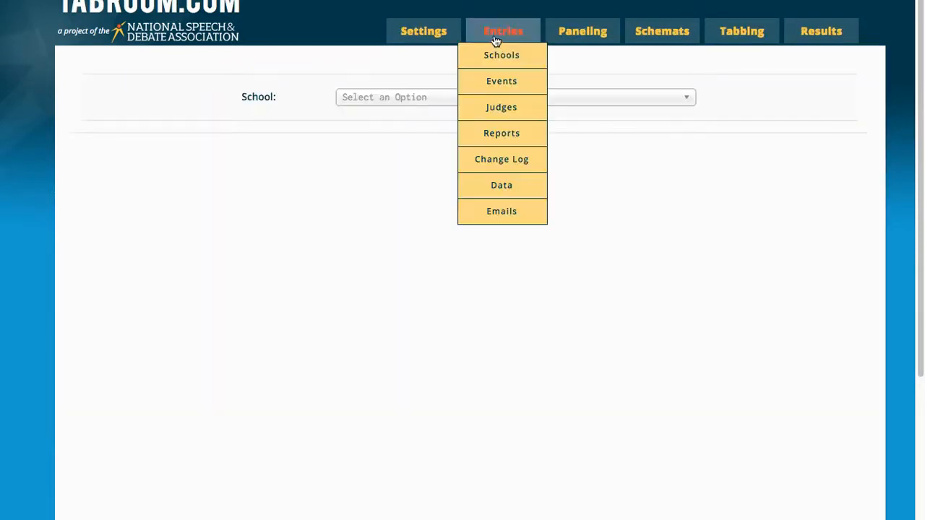
pyautogui.click(496, 116)
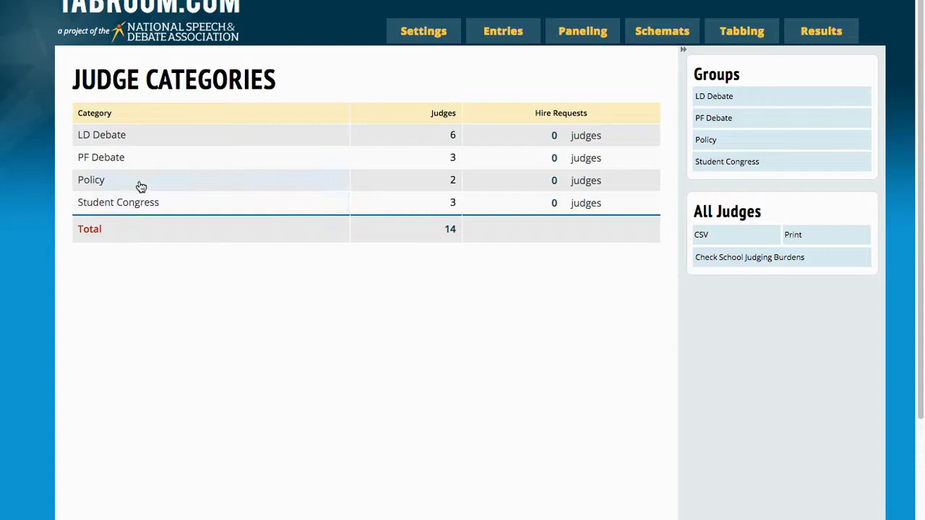
pyautogui.click(144, 140)
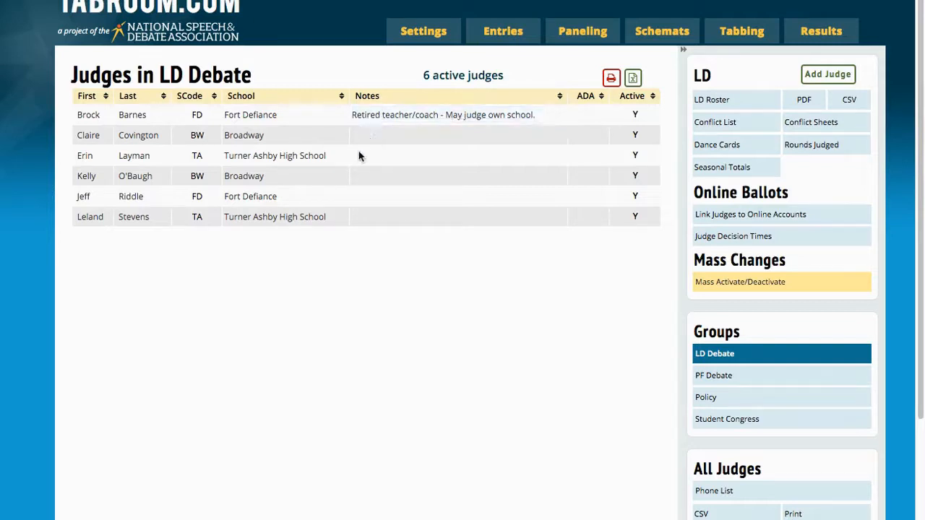
# Step: Mark the first-listed Fort Defiance LD judge as neutral, able to judge own school's entries, and return to the LD judge list
pyautogui.click(102, 117)
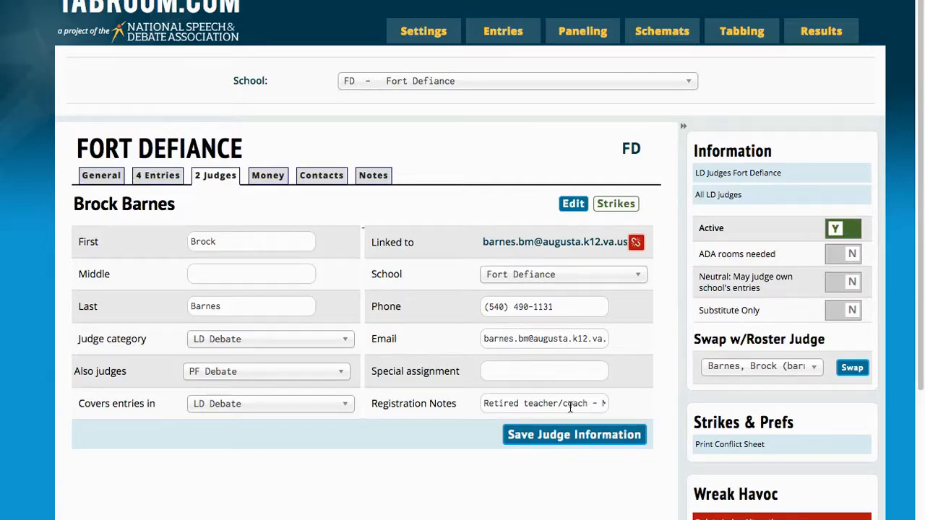
pyautogui.click(845, 286)
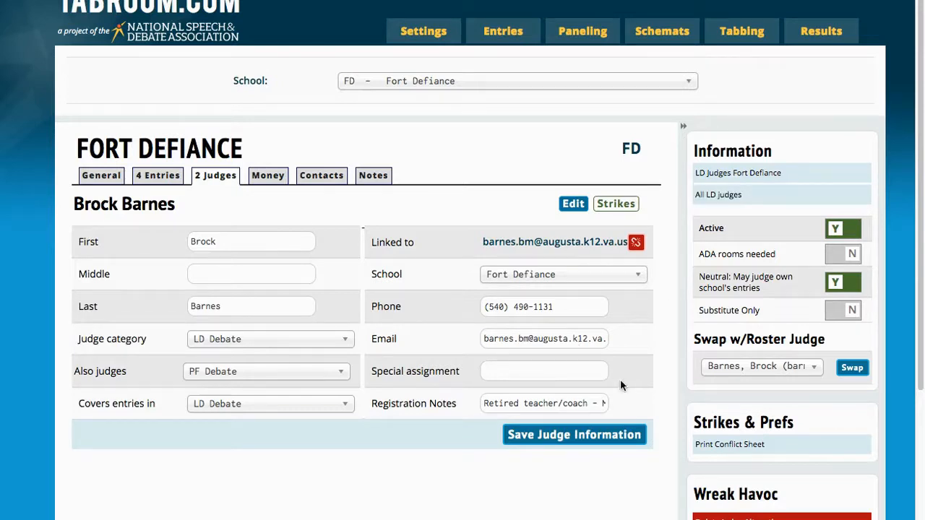
pyautogui.click(738, 196)
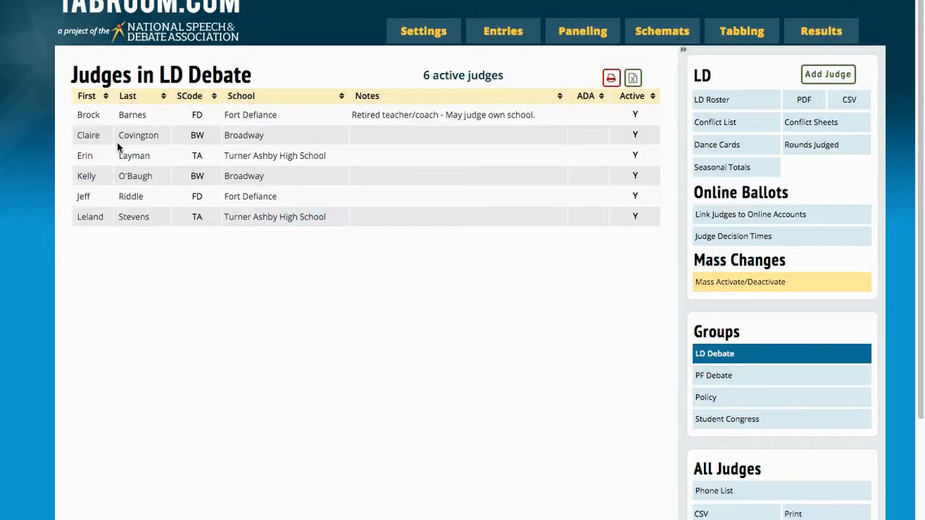
# Step: Set the first-listed Turner Ashby LD judge to also judge PF Debate, save the judge information, and return to the LD judge list
pyautogui.click(91, 137)
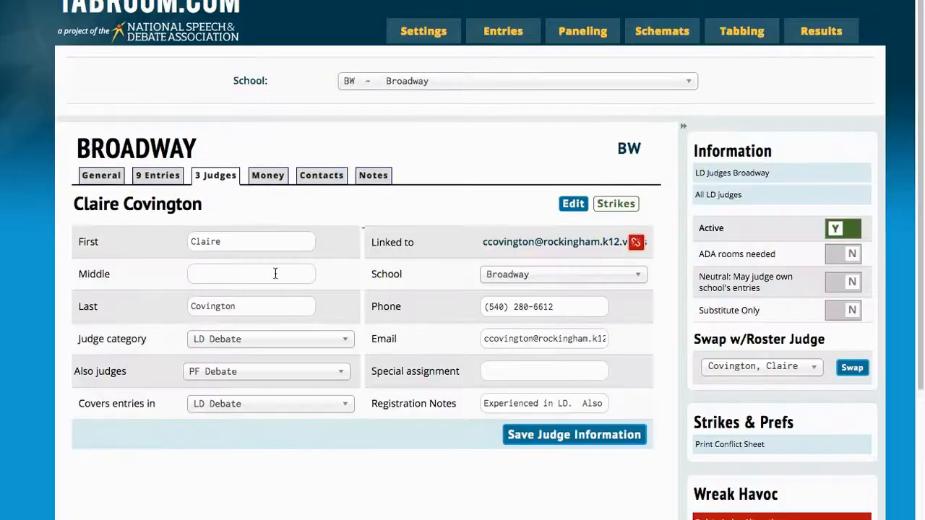
pyautogui.click(726, 195)
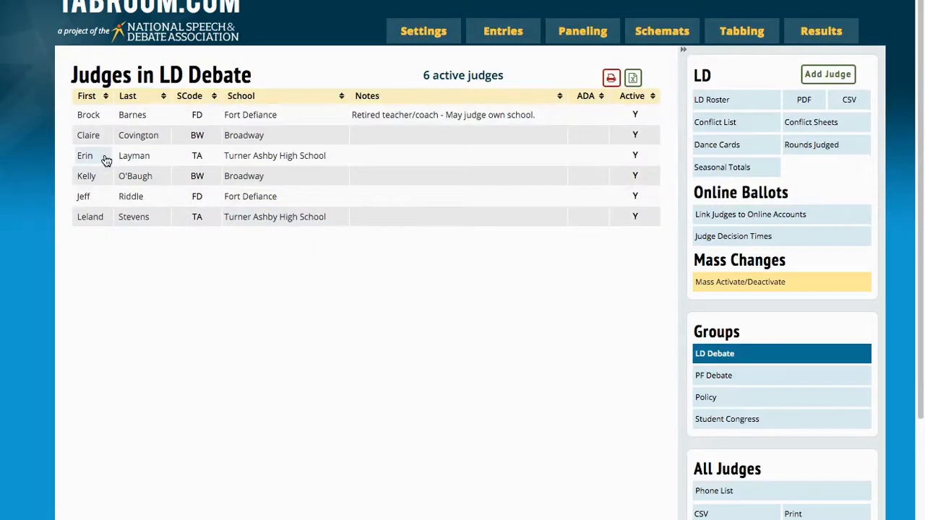
pyautogui.click(105, 160)
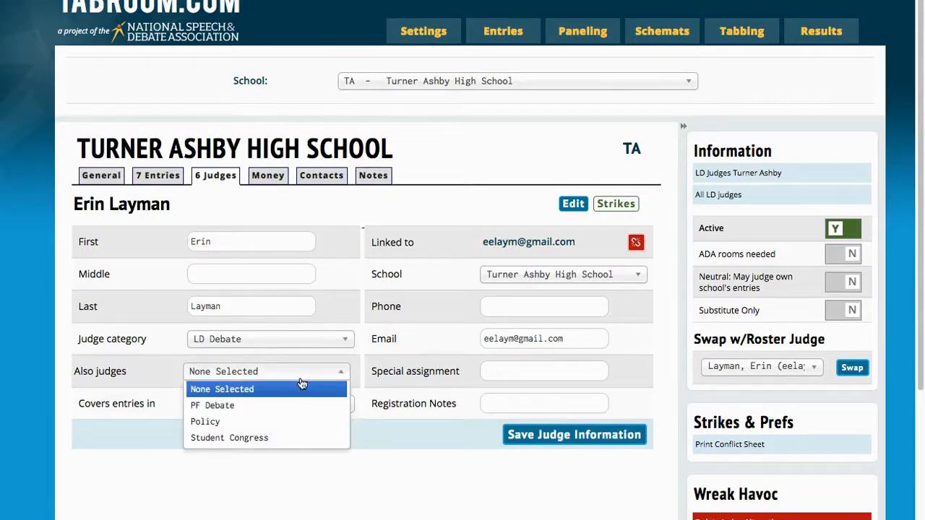
pyautogui.click(283, 411)
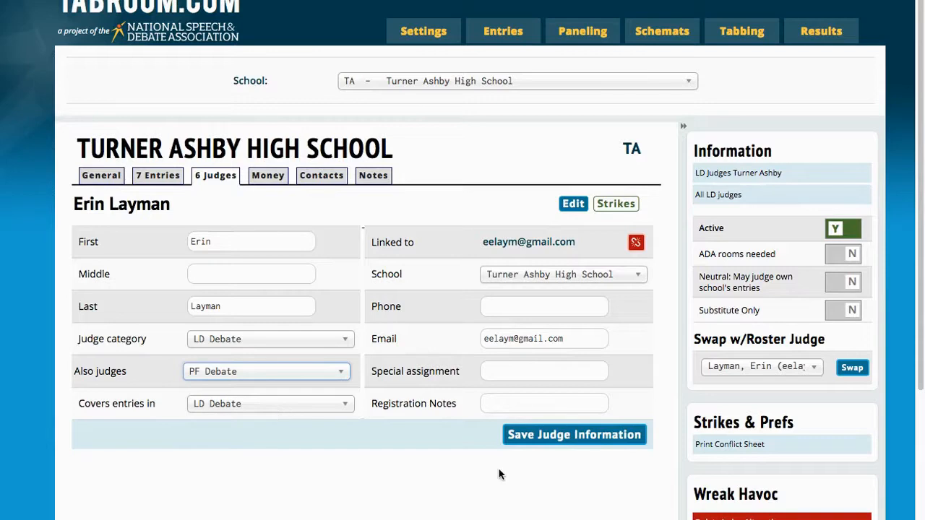
pyautogui.click(556, 449)
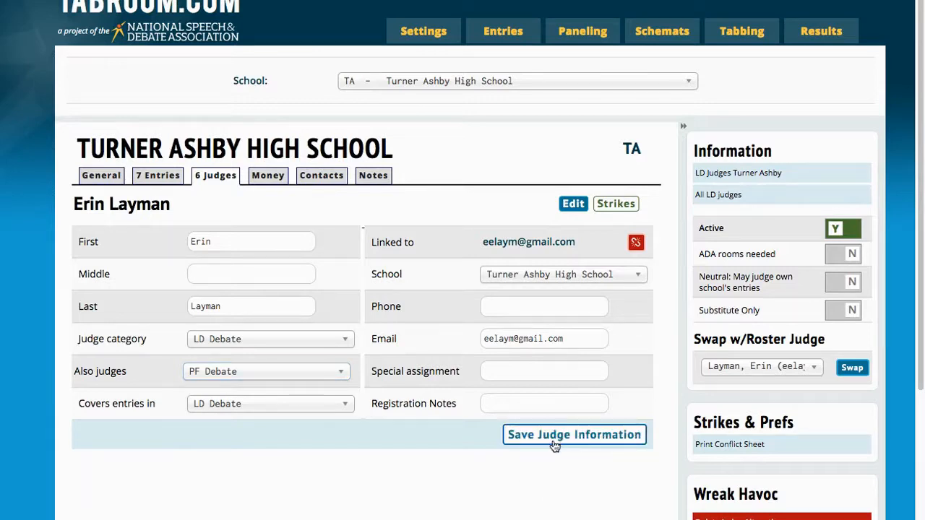
pyautogui.click(722, 201)
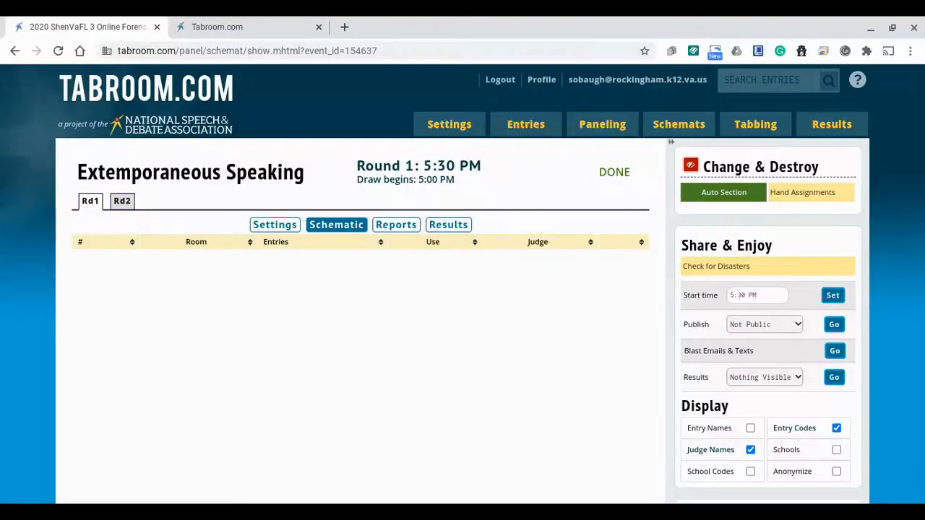
# Step: Close the extra forensics tournament page and open the ShenVaFL 3 Online Forensics tournament from the account's tournament list
pyautogui.click(156, 27)
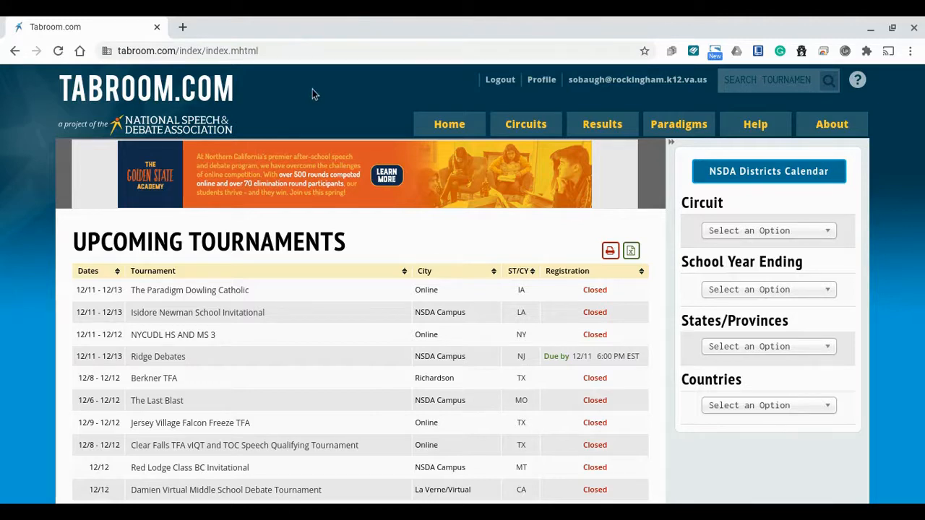
pyautogui.click(622, 82)
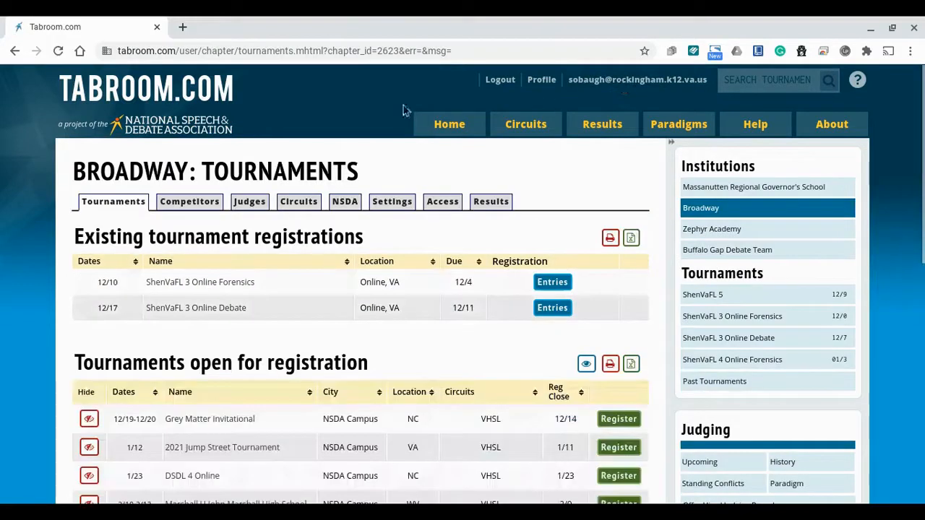
pyautogui.click(760, 317)
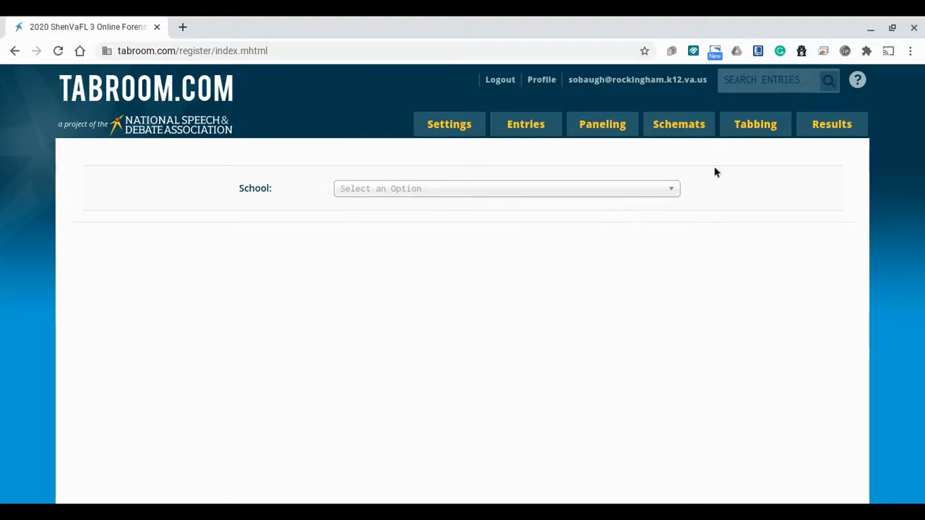
# Step: Review the Round 1 settings of Oratorical Declamation, Extemporaneous Speaking and Informative Speaking, including room pool and number of judges per section
pyautogui.moveTo(687, 133)
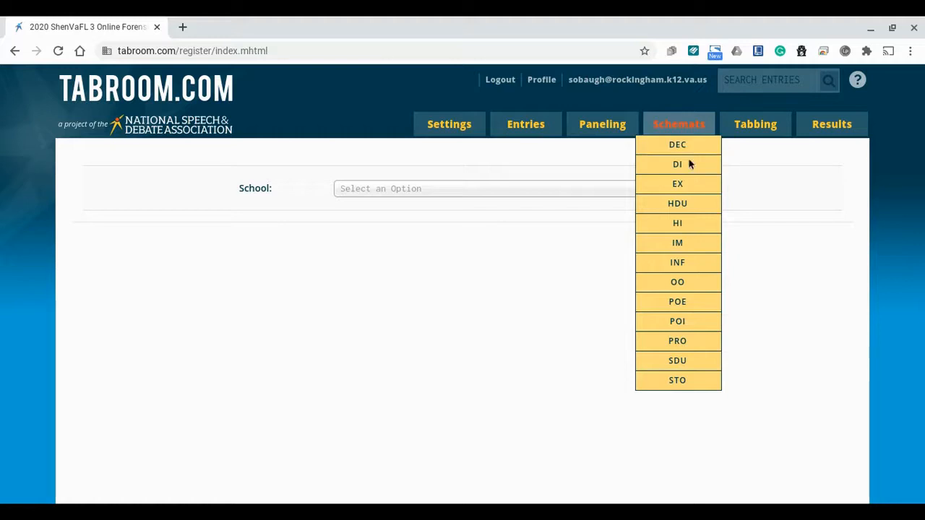
pyautogui.click(678, 150)
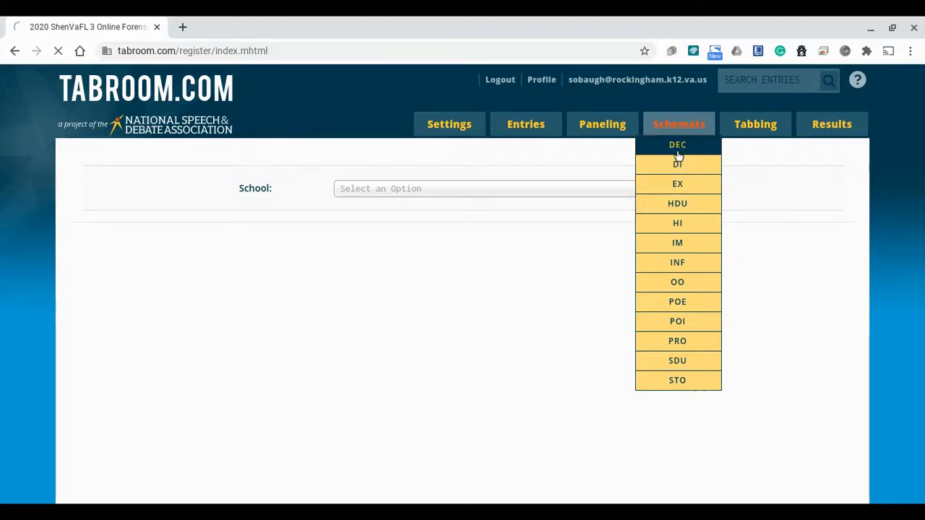
pyautogui.click(260, 219)
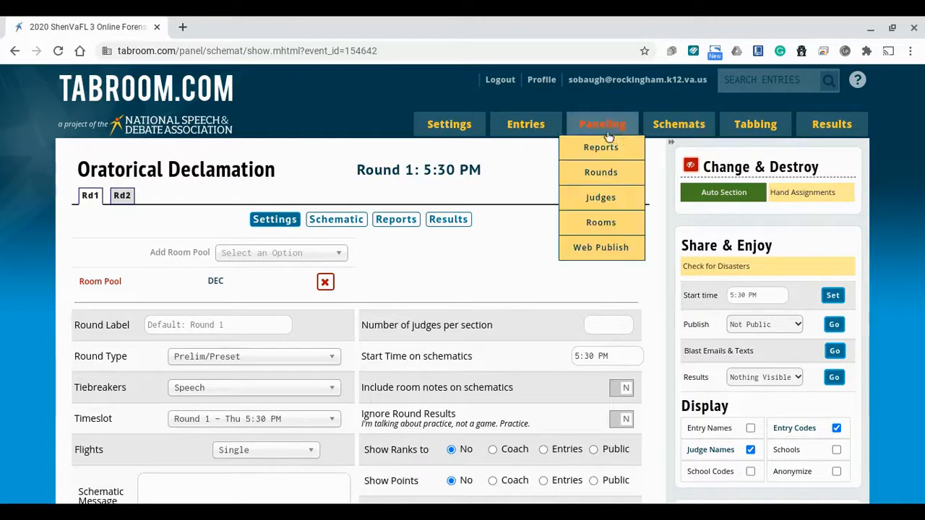
pyautogui.moveTo(652, 137)
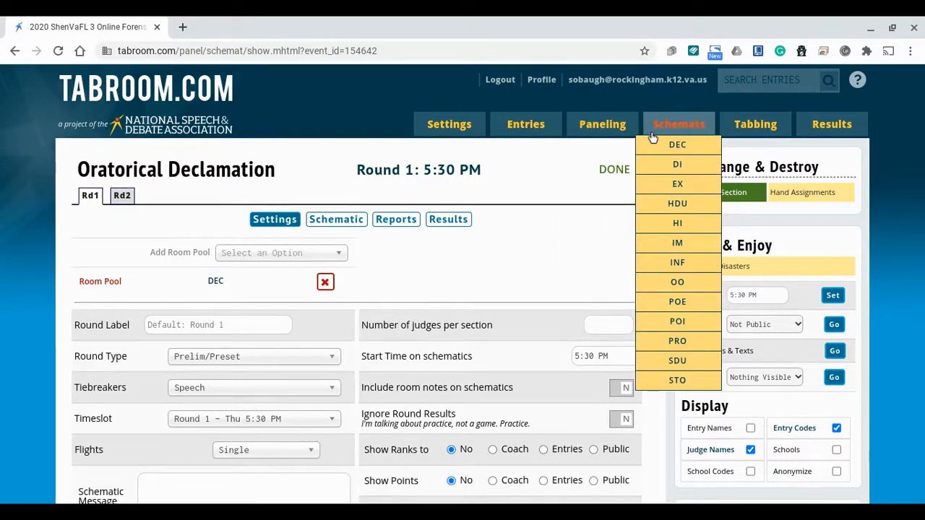
pyautogui.click(663, 191)
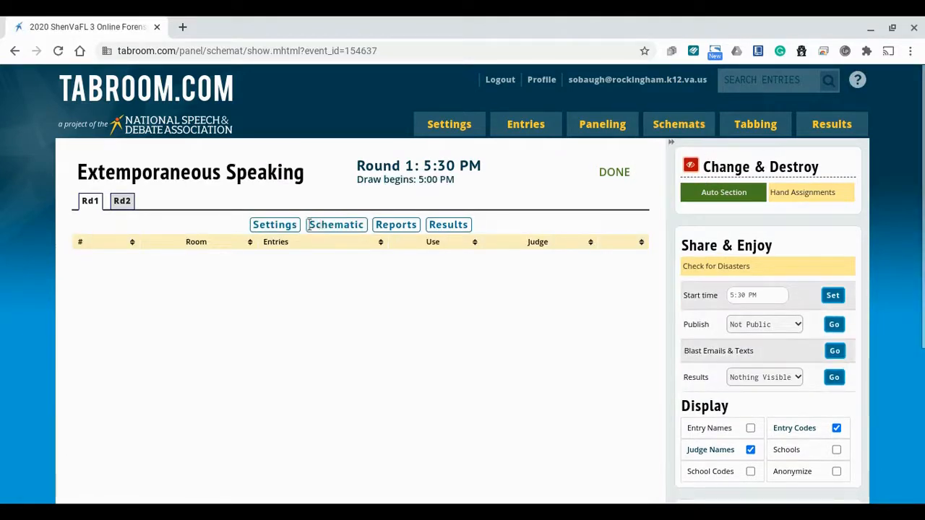
pyautogui.click(274, 224)
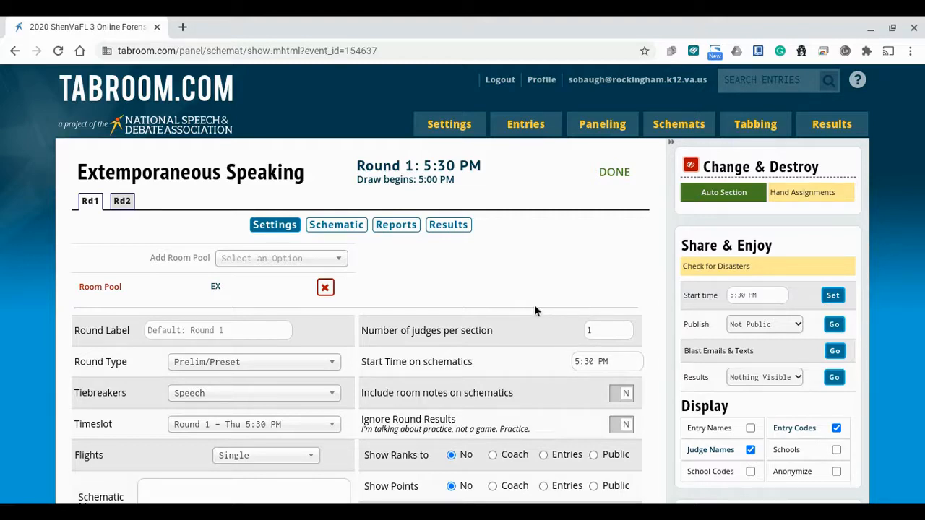
pyautogui.moveTo(669, 132)
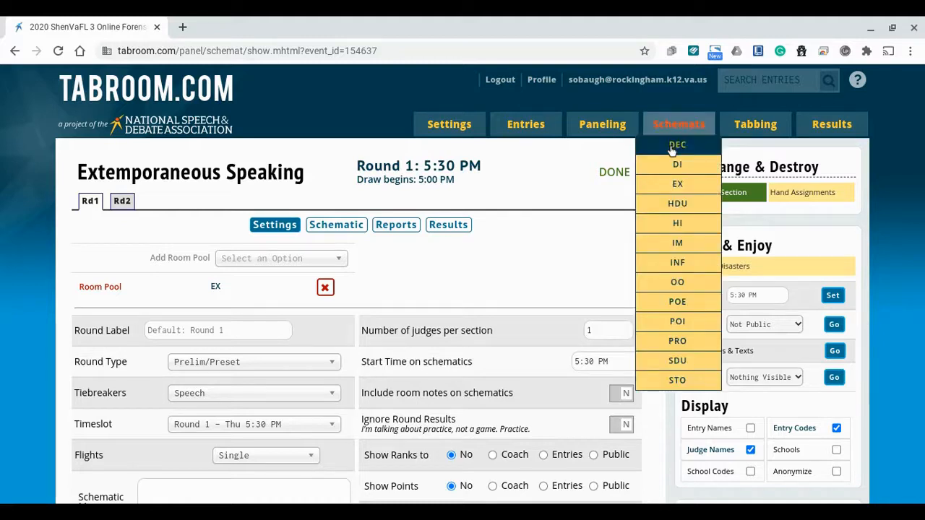
pyautogui.click(671, 269)
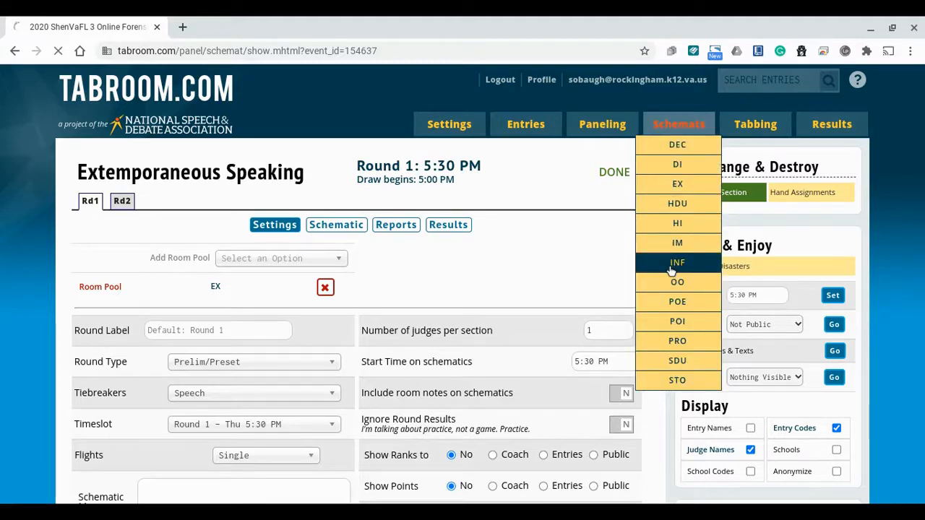
pyautogui.click(260, 221)
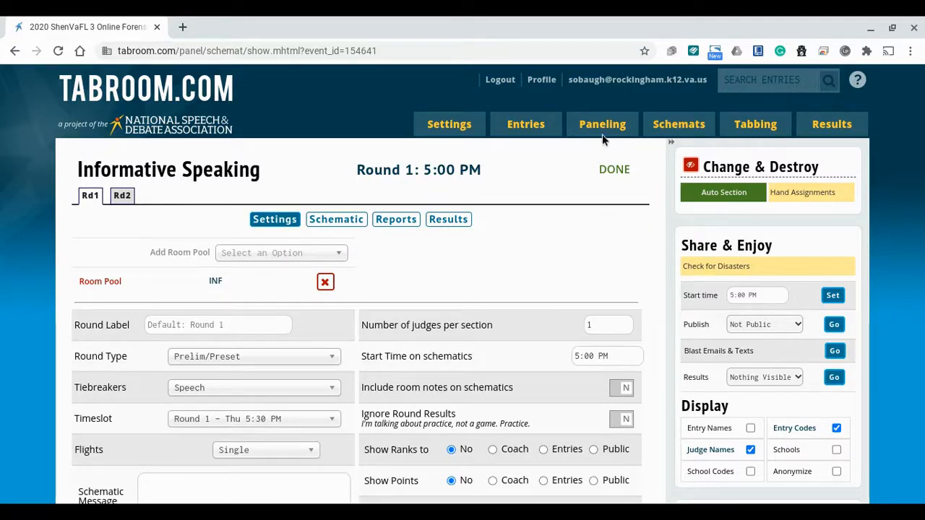
# Step: Open the paneling setup that covers the prelims of all speech events at once
pyautogui.moveTo(599, 127)
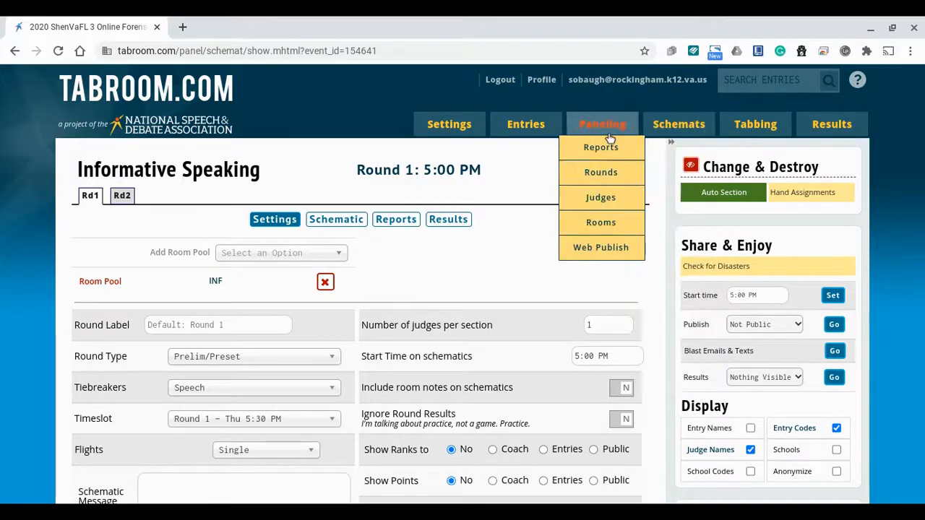
pyautogui.click(606, 178)
pyautogui.click(696, 188)
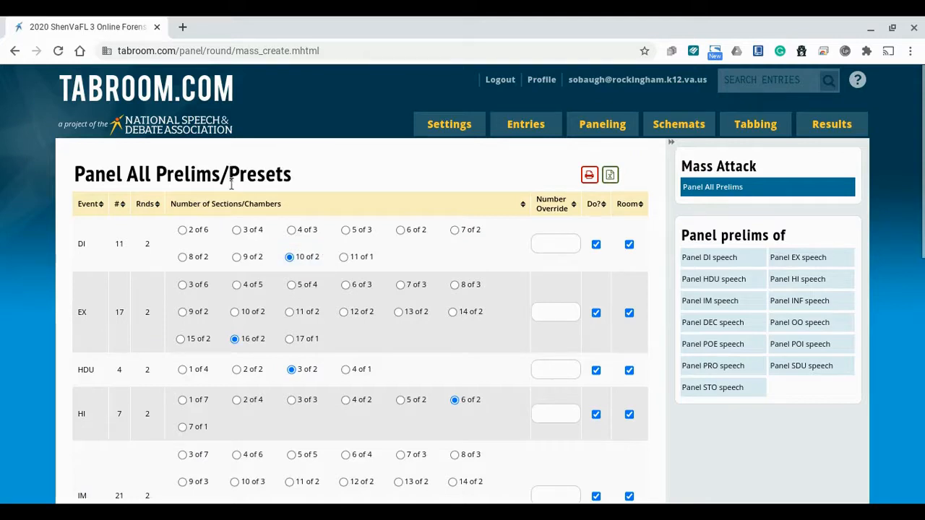
# Step: Set the prelim sections to DI 2 of 6, EX 3 of 6, HDU 1 of 4, HI 1 of 7 and IM 3 of 7
pyautogui.click(182, 230)
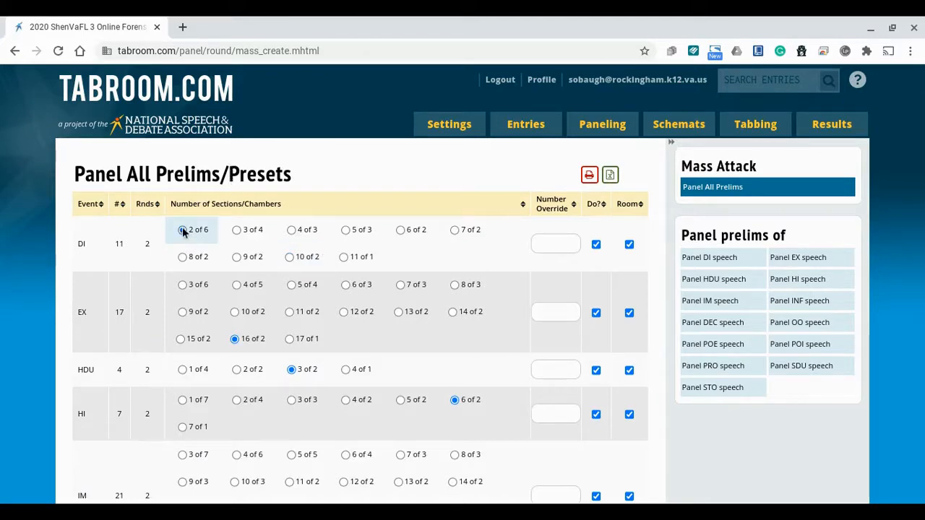
pyautogui.click(186, 287)
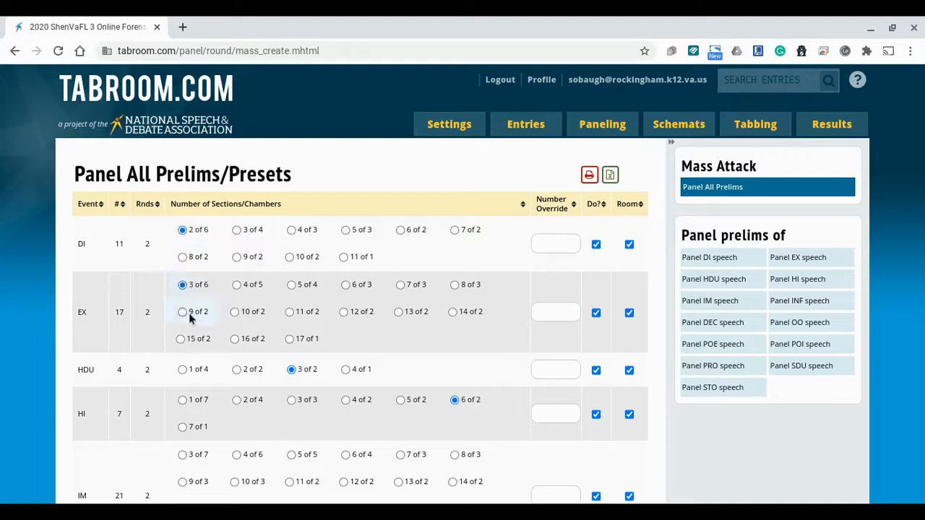
pyautogui.click(195, 369)
pyautogui.scroll(-1, 174, 372)
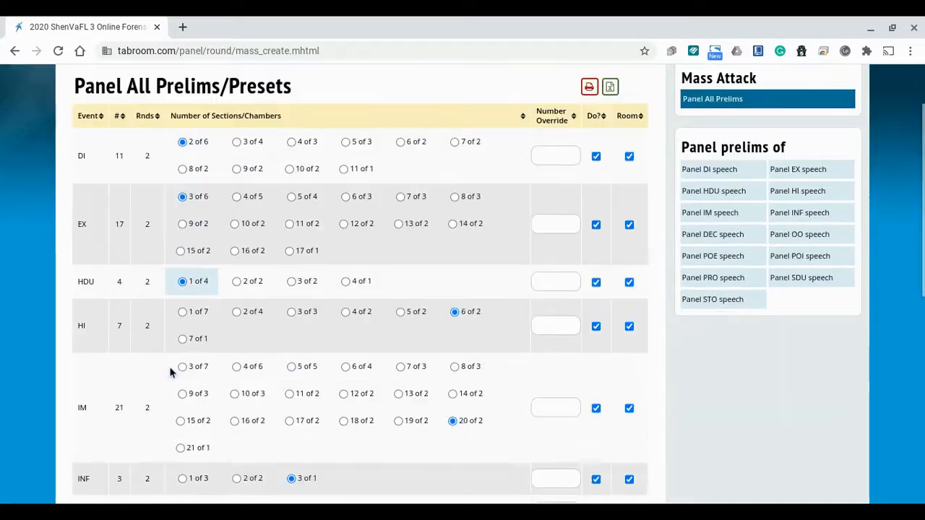
pyautogui.click(182, 310)
pyautogui.scroll(-1, 182, 320)
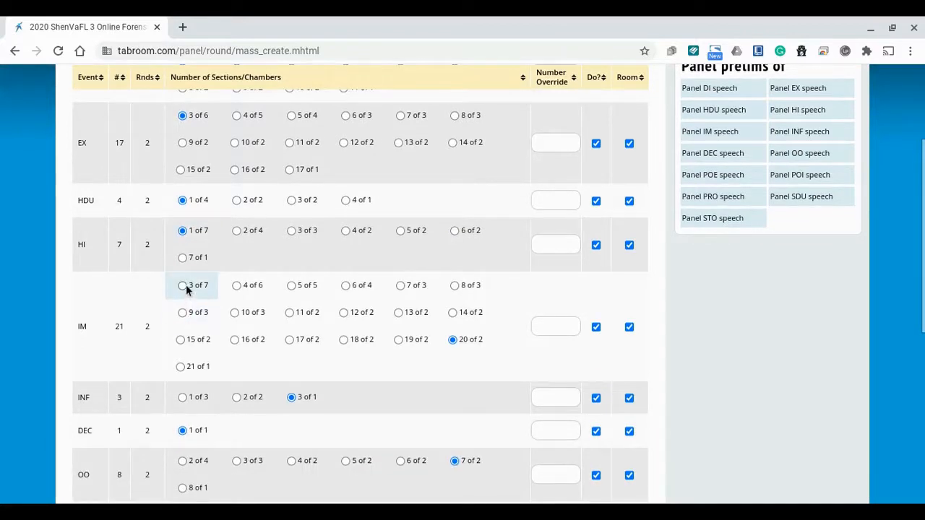
pyautogui.click(183, 286)
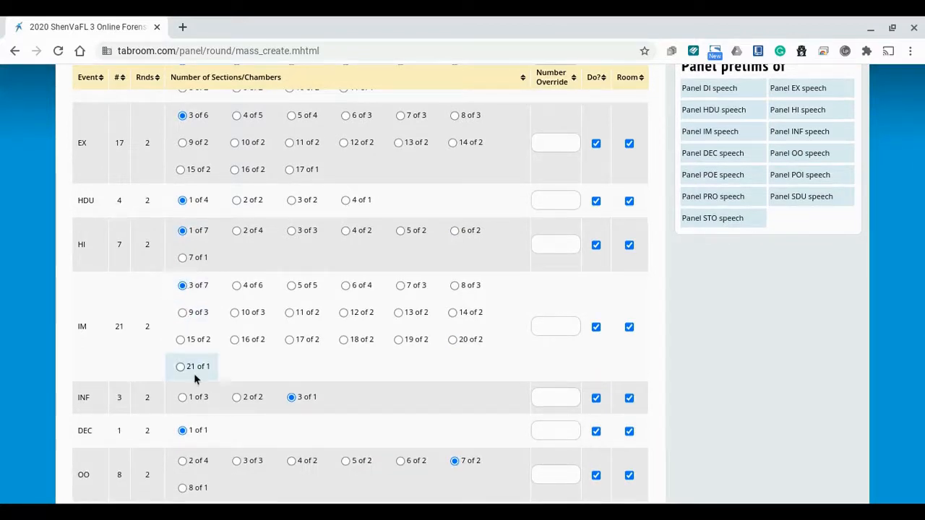
# Step: Set the prelim sections to 1 of 3 for INF, 2 of 4 for OO and 2 of 7 for POE
pyautogui.scroll(-1, 194, 374)
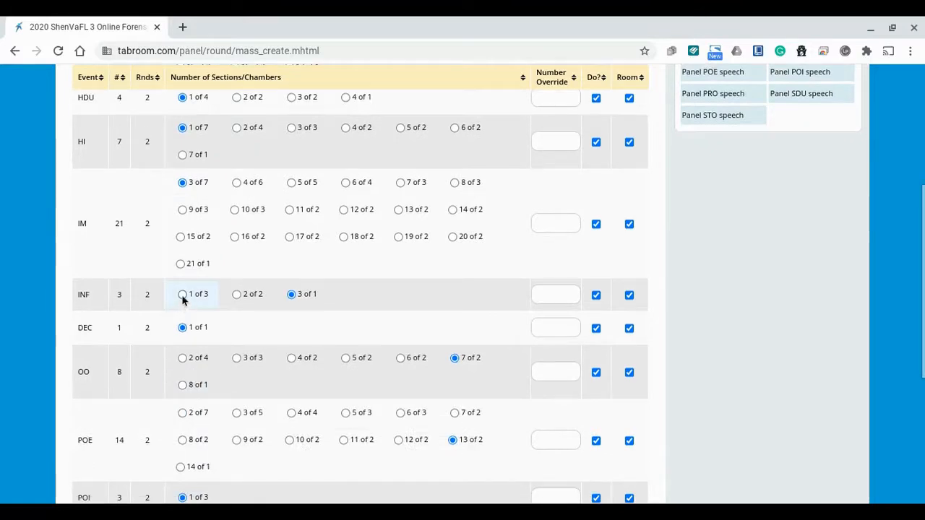
pyautogui.click(182, 295)
pyautogui.scroll(-1, 182, 300)
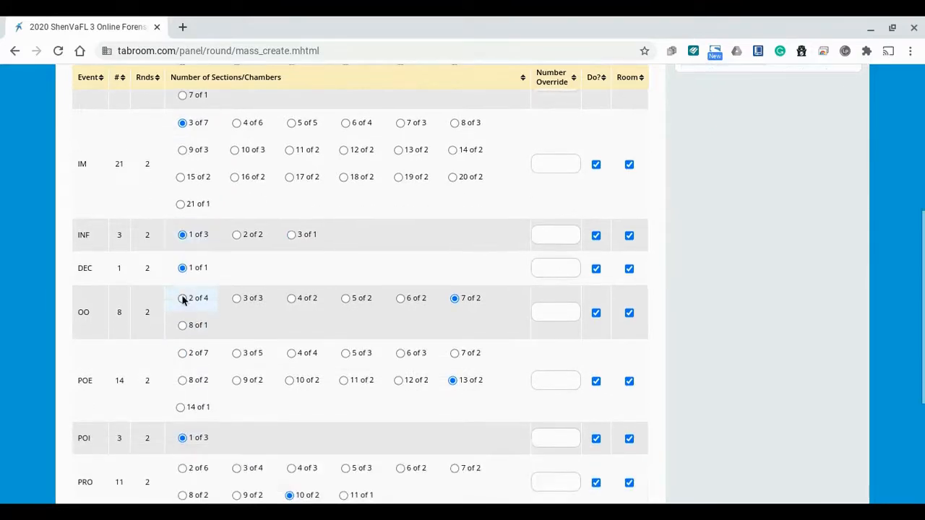
pyautogui.click(182, 299)
pyautogui.scroll(-1, 183, 298)
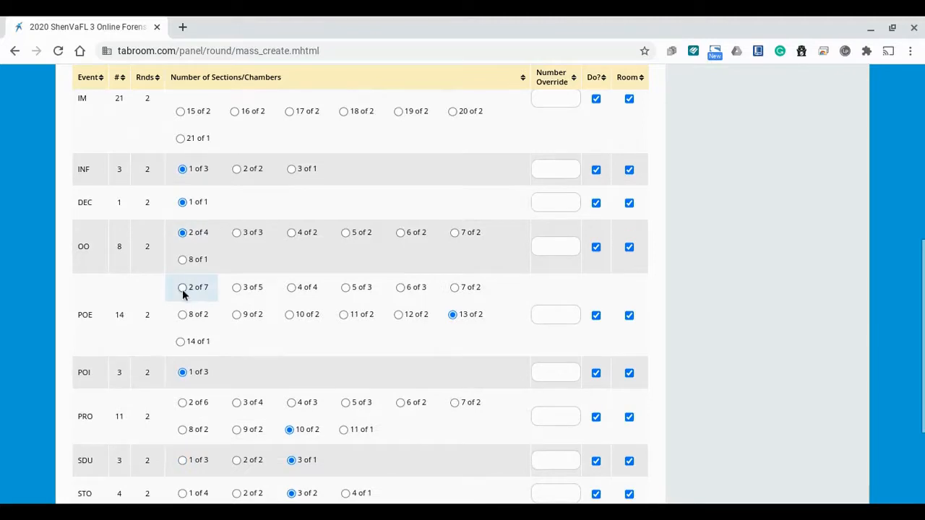
pyautogui.click(183, 288)
# Step: Set the prelim sections to 2 of 6 for PRO, 1 of 3 for SDU and 1 of 4 for STO
pyautogui.scroll(-2, 184, 288)
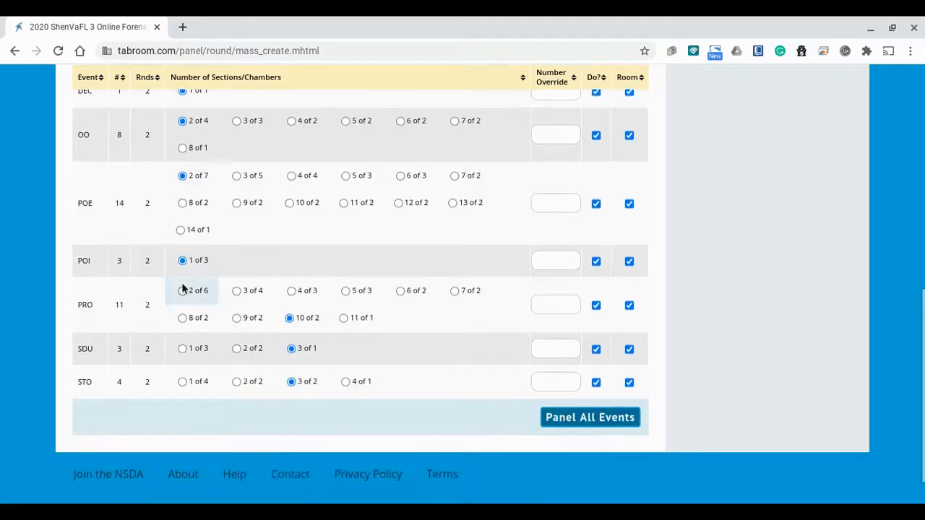
pyautogui.click(183, 291)
pyautogui.click(183, 348)
pyautogui.click(182, 381)
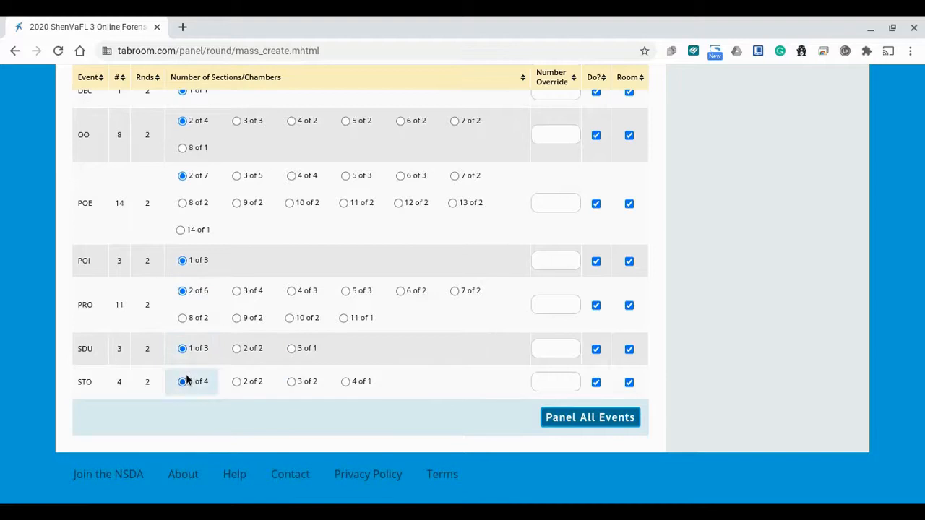
# Step: Panel all events and confirm re-assigning the existing rounds with the phrase "I am quite certain"
pyautogui.click(578, 422)
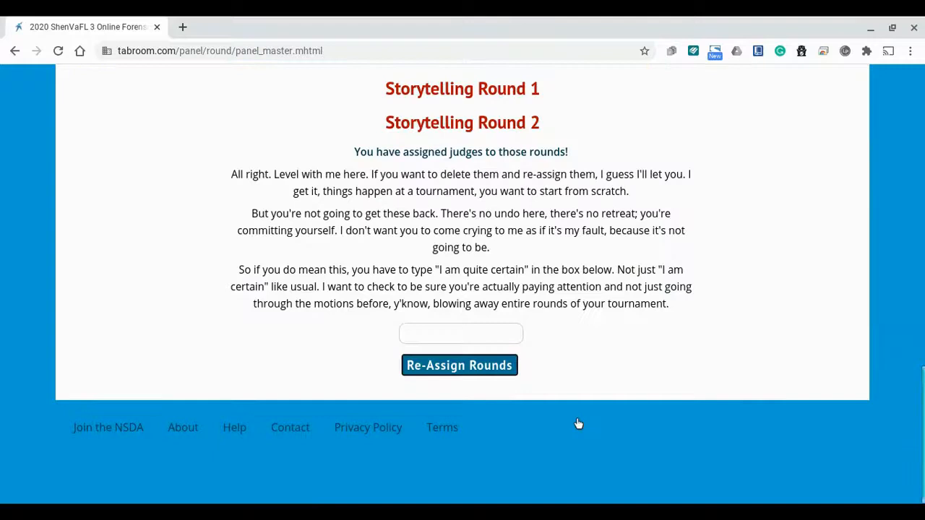
pyautogui.scroll(12, 567, 324)
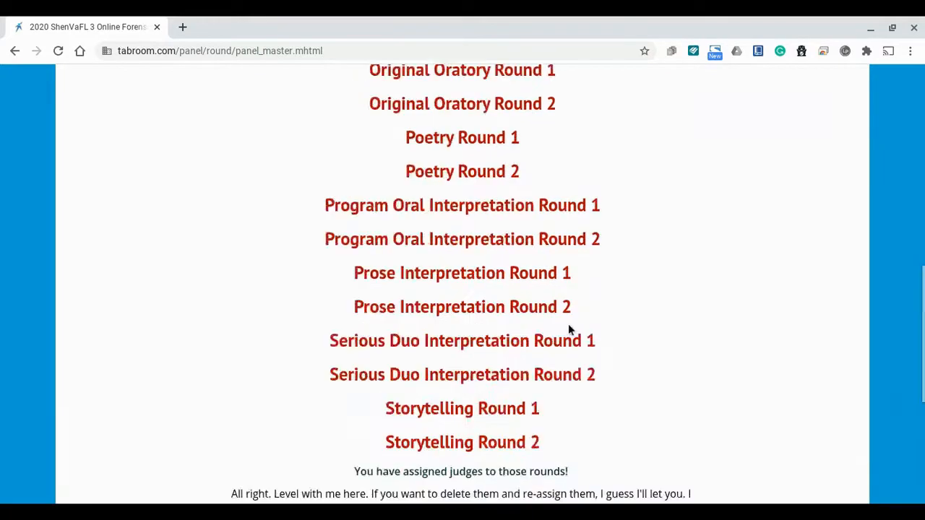
pyautogui.scroll(-10, 520, 330)
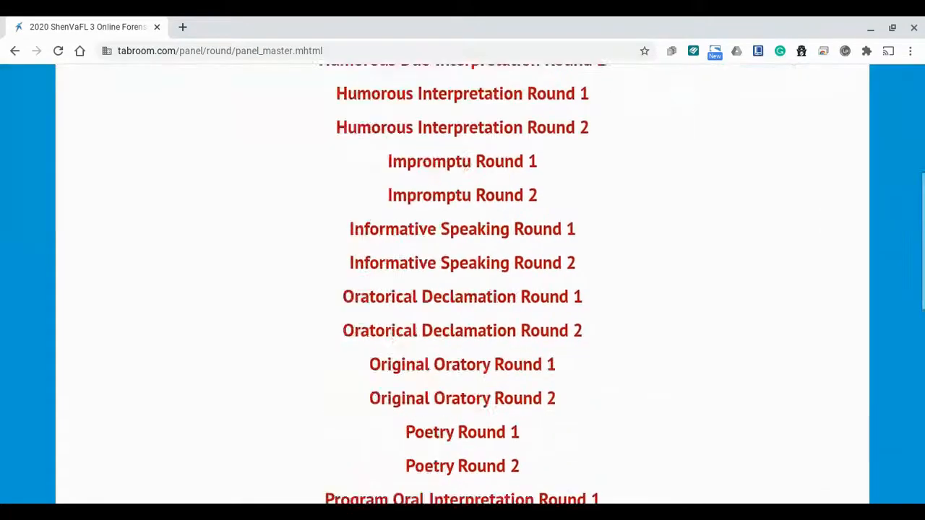
pyautogui.click(506, 331)
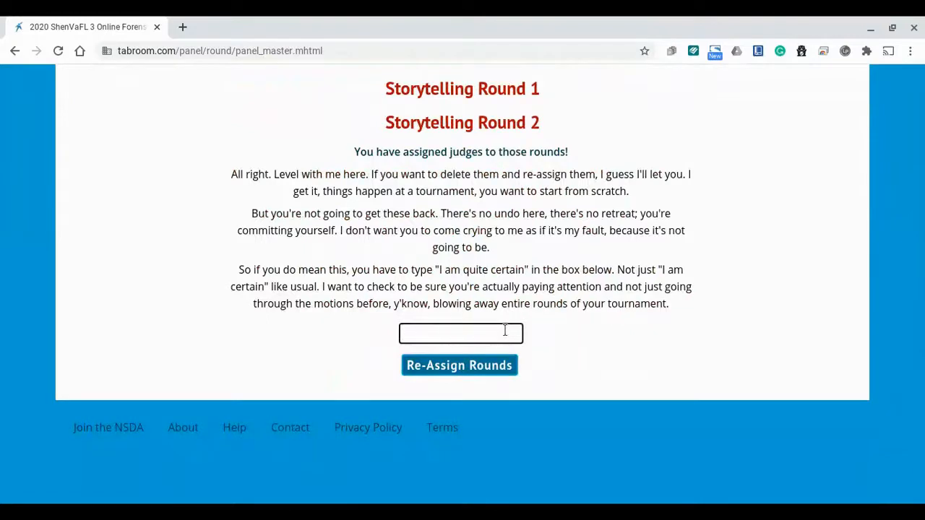
pyautogui.write('I am quite certain')
pyautogui.click(445, 367)
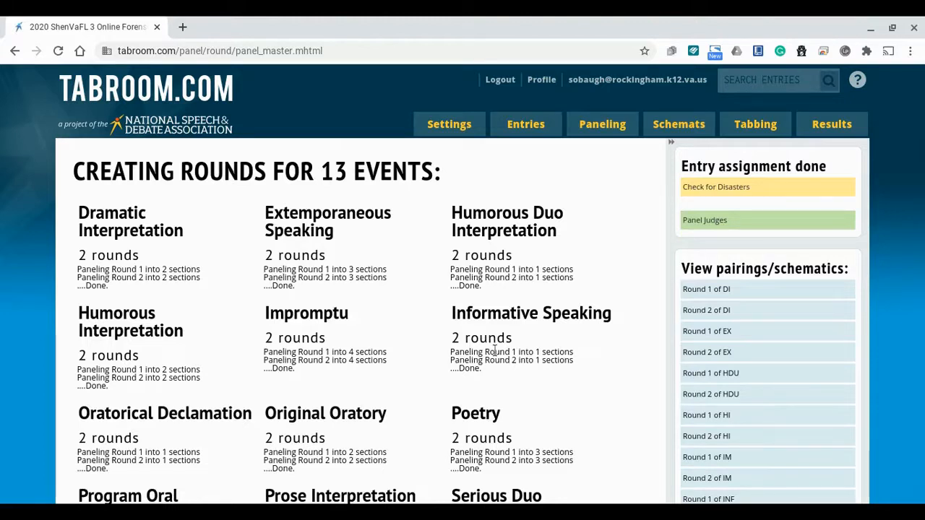
# Step: Reassign judges to the speech rounds, erasing existing assignments and ballot scores, and confirm with the phrase "Please do all of this damage"
pyautogui.scroll(-3, 494, 350)
pyautogui.scroll(4, 494, 349)
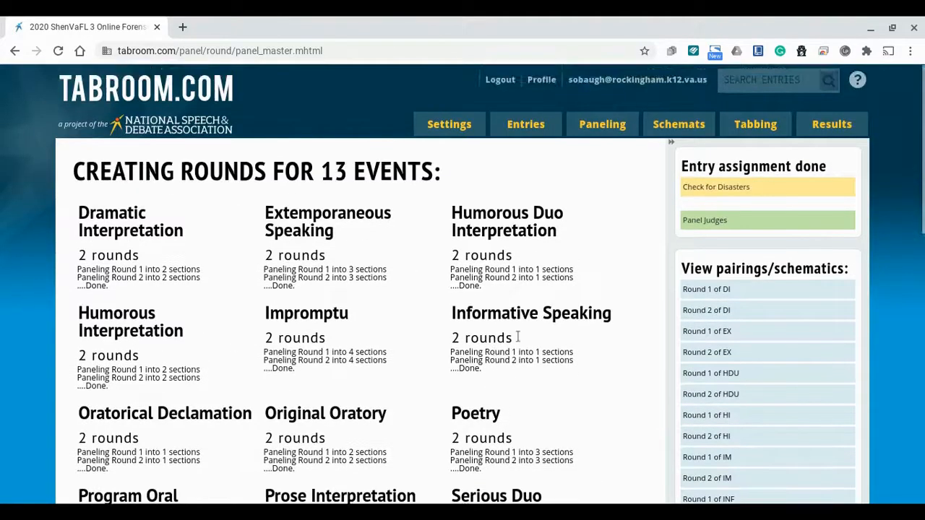
pyautogui.click(721, 221)
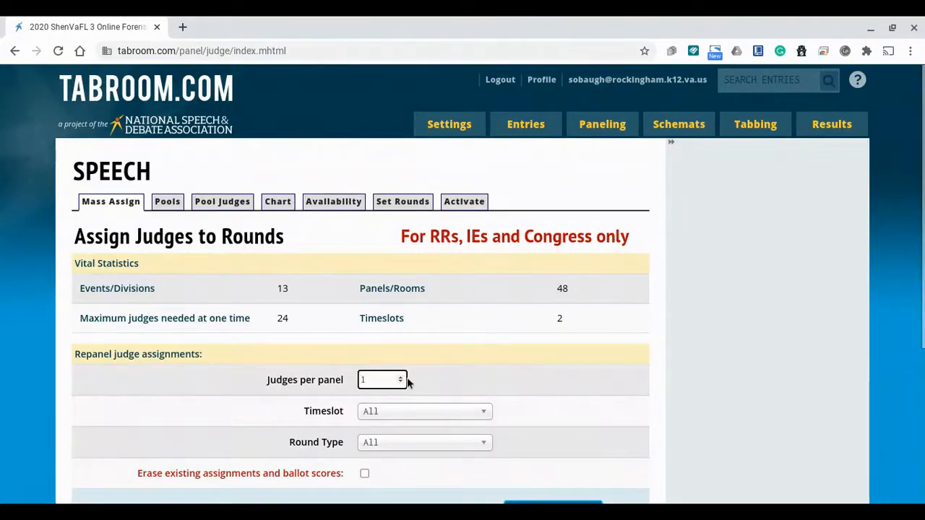
pyautogui.scroll(-1, 458, 369)
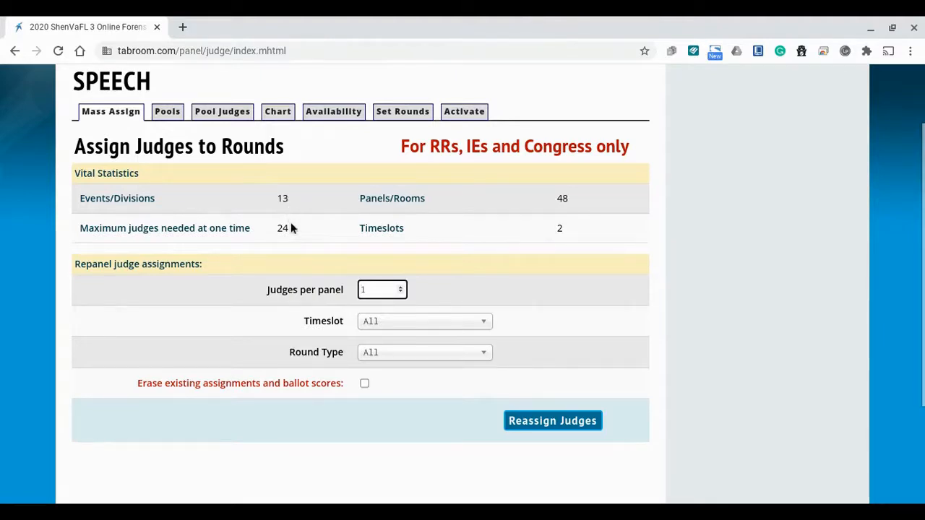
pyautogui.click(365, 384)
pyautogui.scroll(-3, 394, 388)
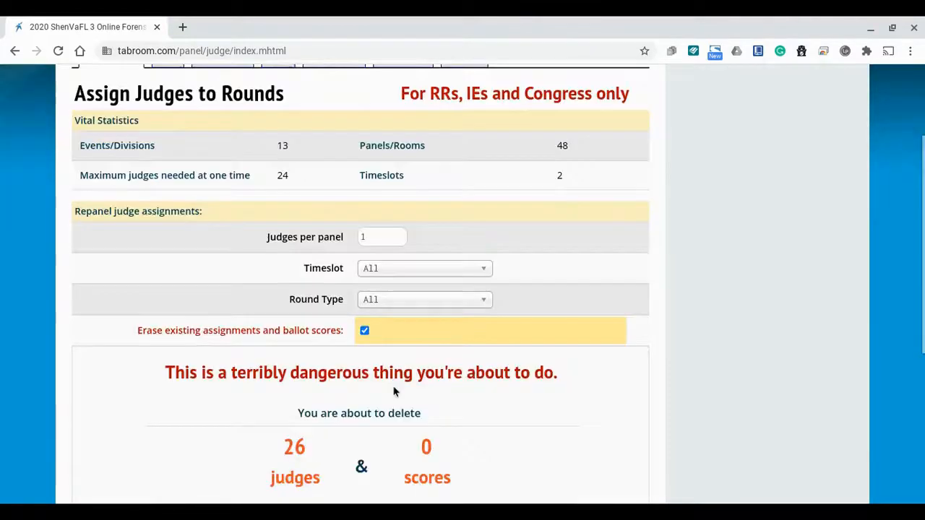
pyautogui.scroll(-2, 394, 391)
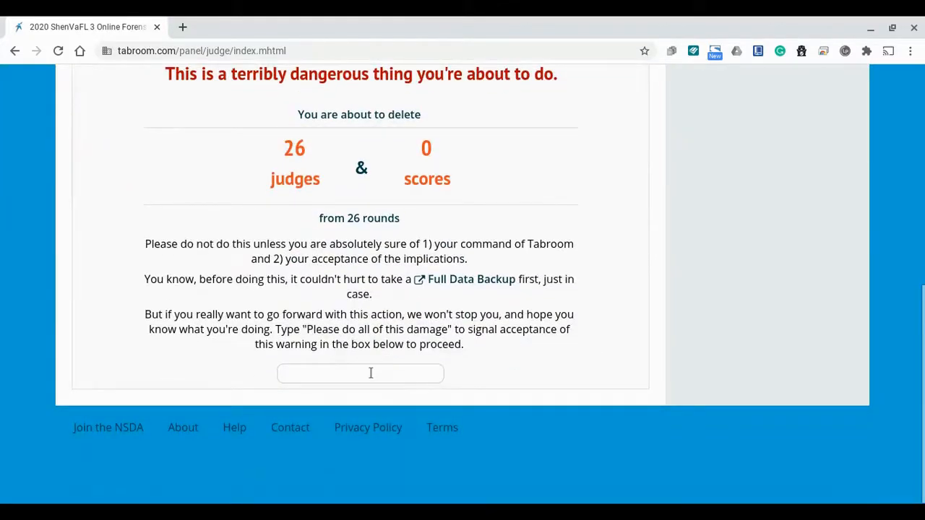
pyautogui.click(370, 376)
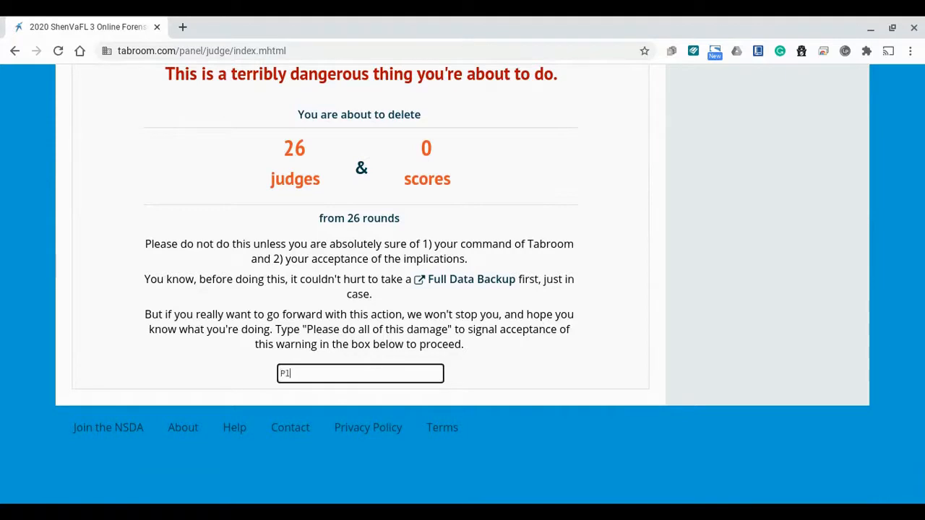
pyautogui.write('Please do all of this damage')
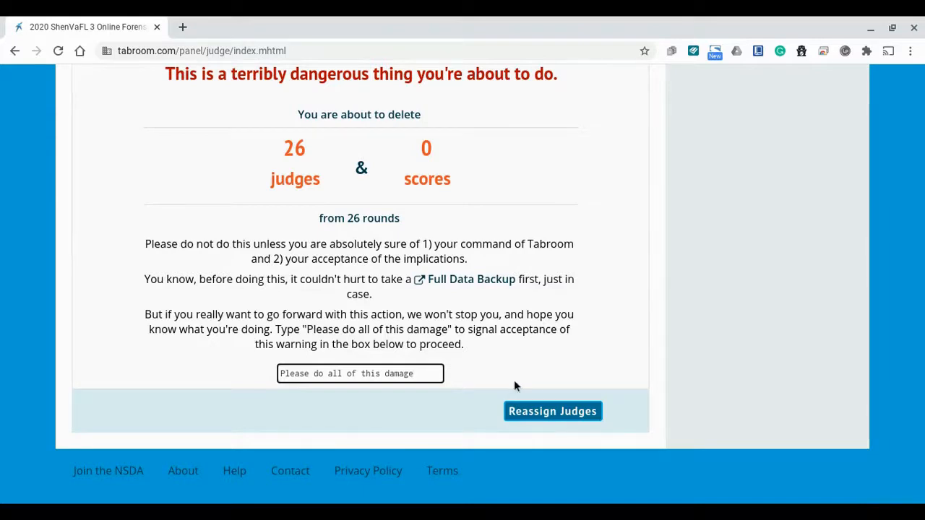
pyautogui.click(526, 413)
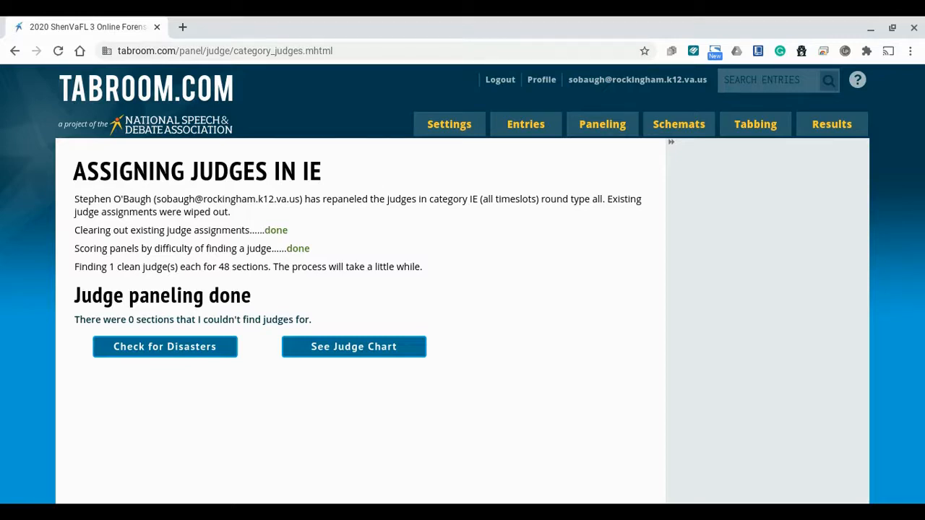
# Step: Run the disaster check and review double-booked judges, incomplete judging panels, sections without rooms and entries without assignments
pyautogui.click(220, 353)
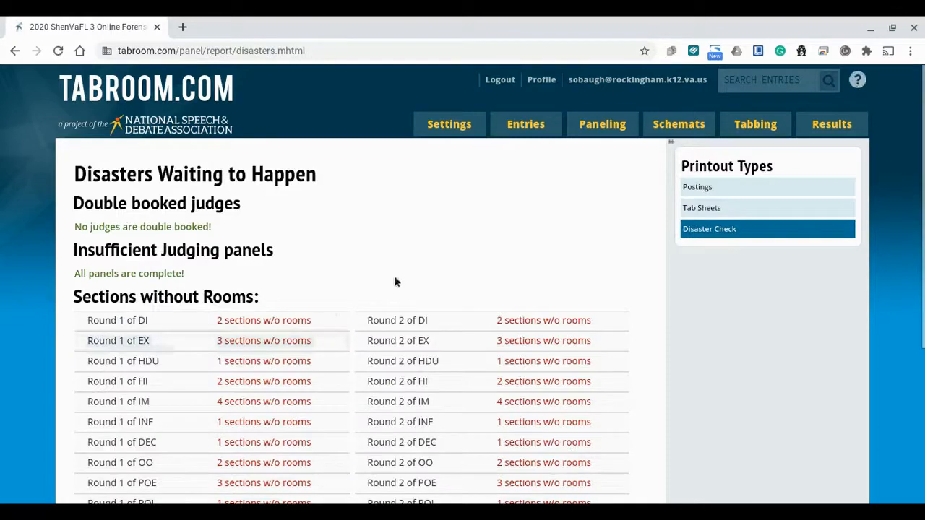
pyautogui.scroll(-1, 395, 282)
pyautogui.scroll(-1, 395, 281)
pyautogui.scroll(1, 395, 282)
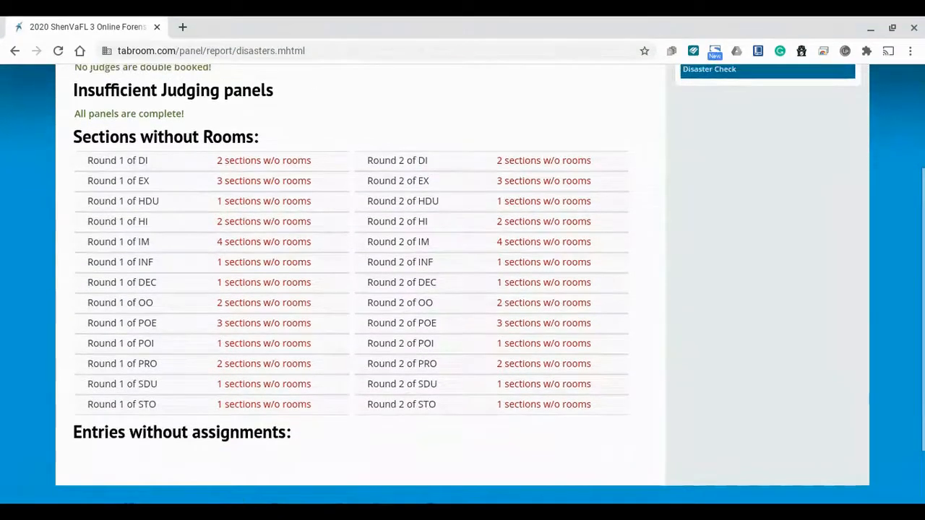
pyautogui.scroll(1, 463, 283)
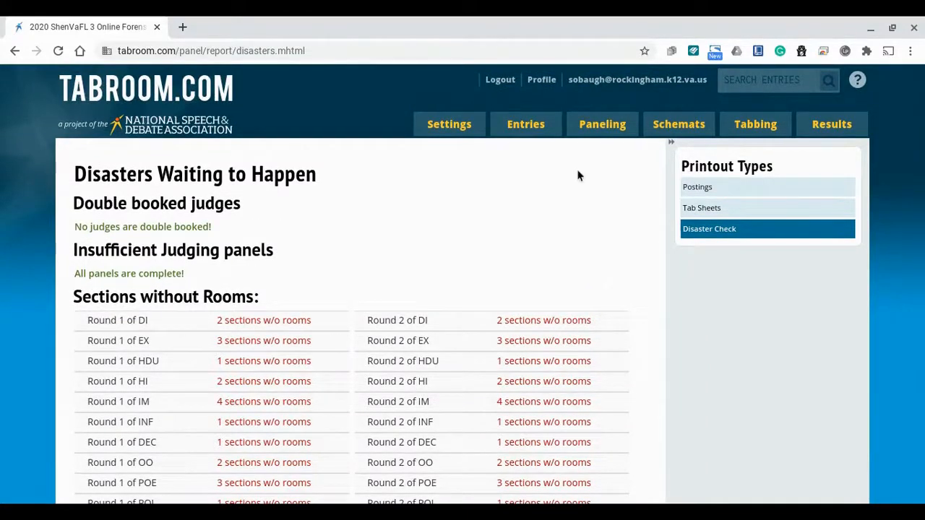
# Step: Open the Round 1 schematics of Oratorical Declamation and Impromptu and examine their sections, entries and judges
pyautogui.moveTo(669, 135)
pyautogui.click(673, 151)
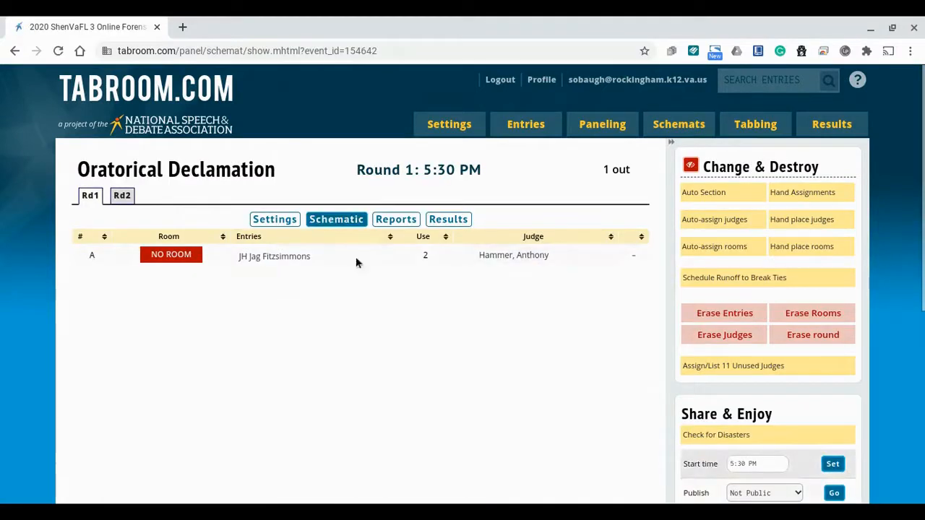
pyautogui.moveTo(663, 133)
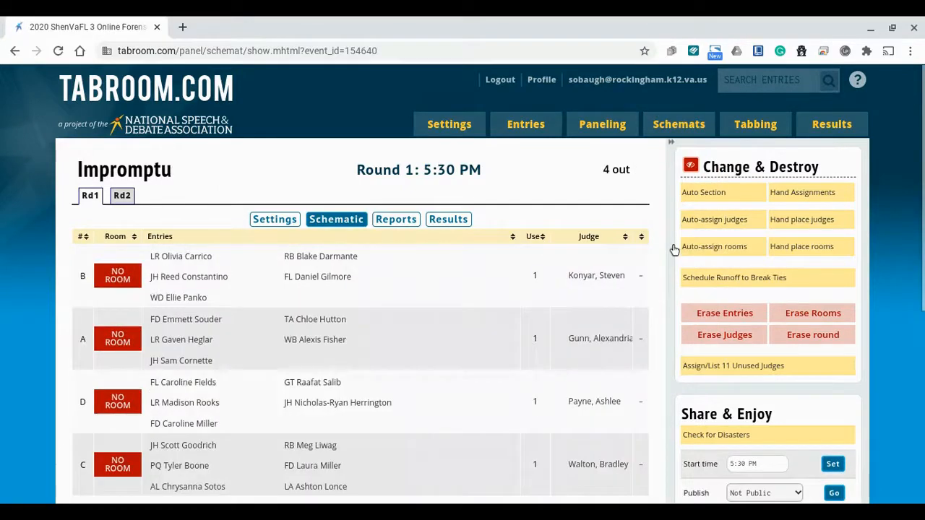
pyautogui.scroll(-2, 571, 246)
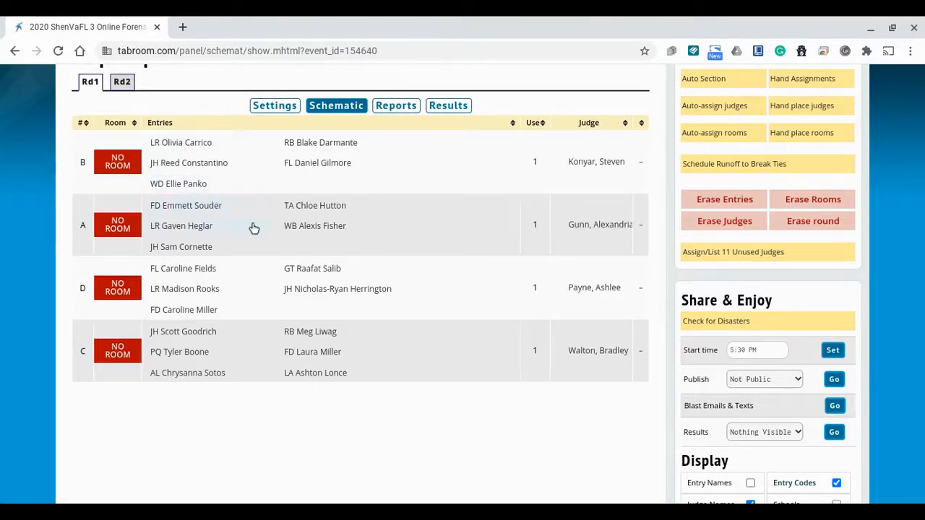
pyautogui.scroll(1, 254, 228)
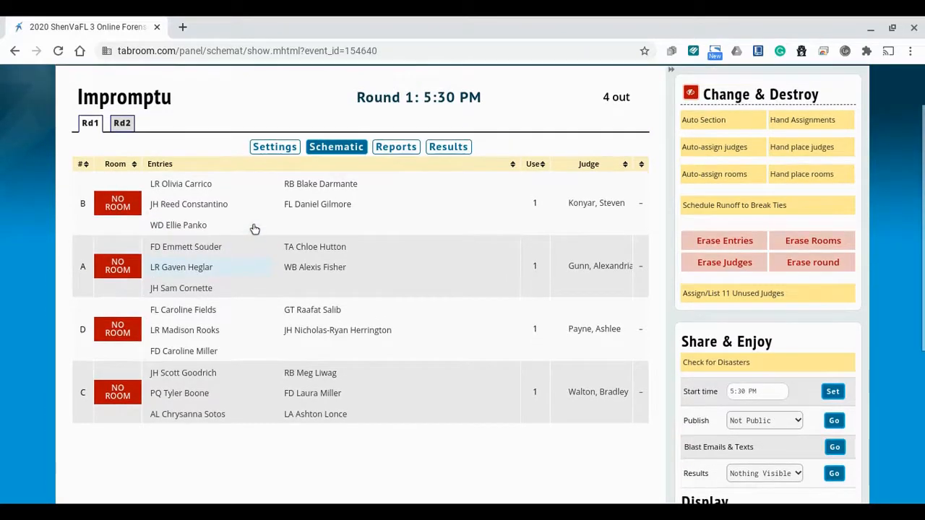
pyautogui.scroll(1, 254, 229)
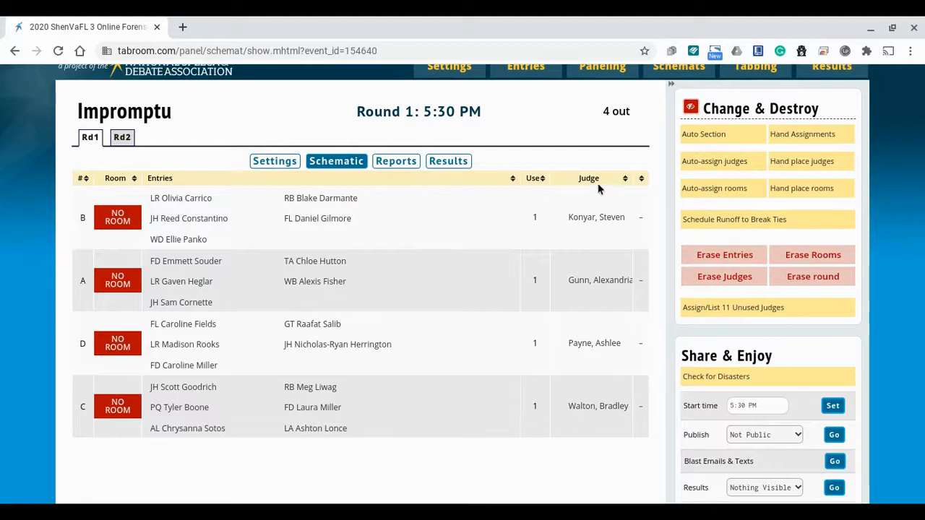
# Step: Re-section Impromptu Round 1 into 3 sections, wiping the existing sections and confirming with "I am quite certain"
pyautogui.click(704, 145)
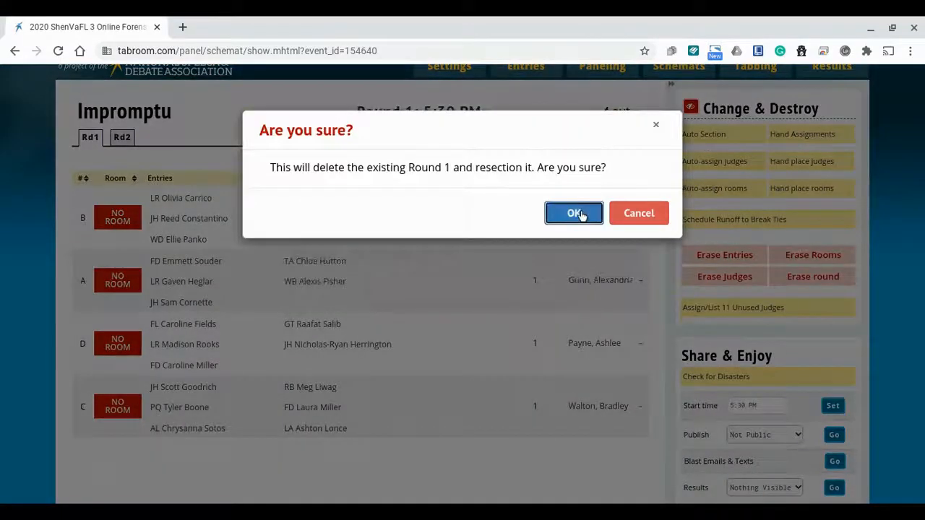
pyautogui.click(583, 213)
pyautogui.click(245, 304)
pyautogui.scroll(-2, 176, 328)
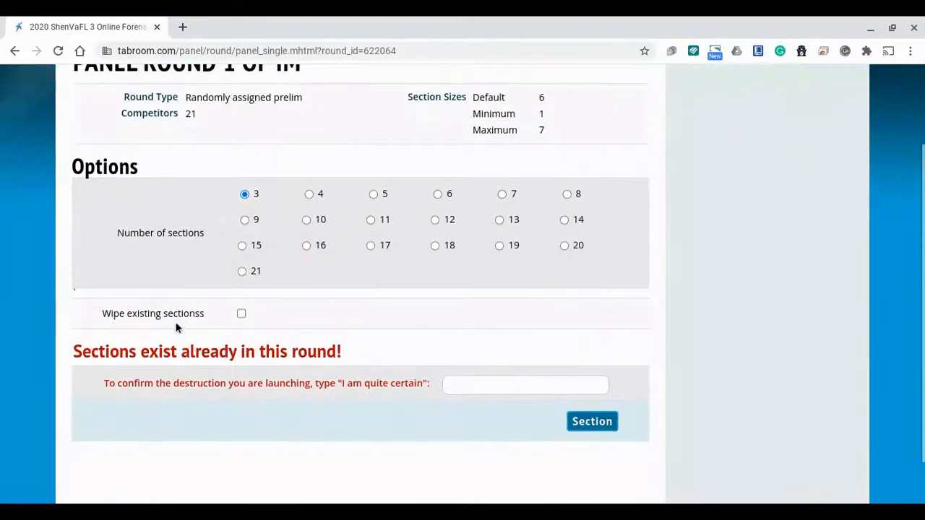
pyautogui.click(241, 315)
pyautogui.click(462, 385)
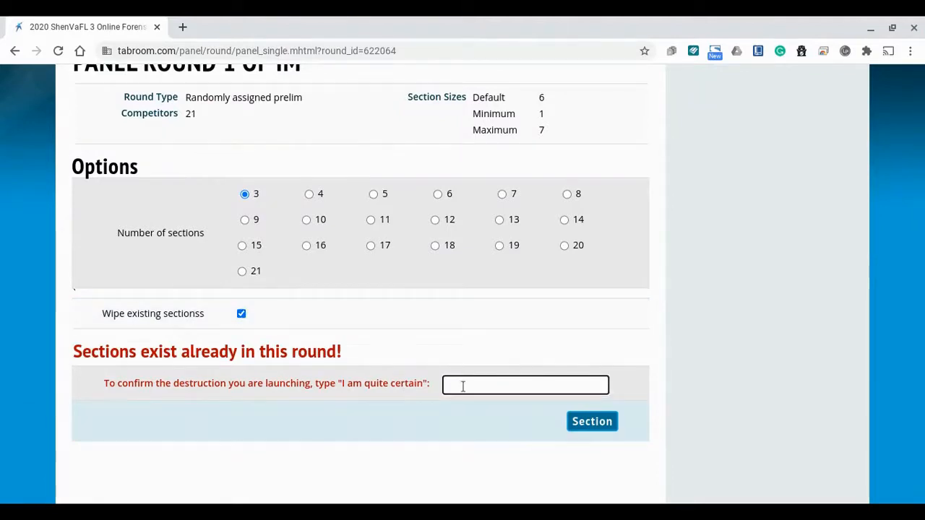
pyautogui.write('I am quite certain')
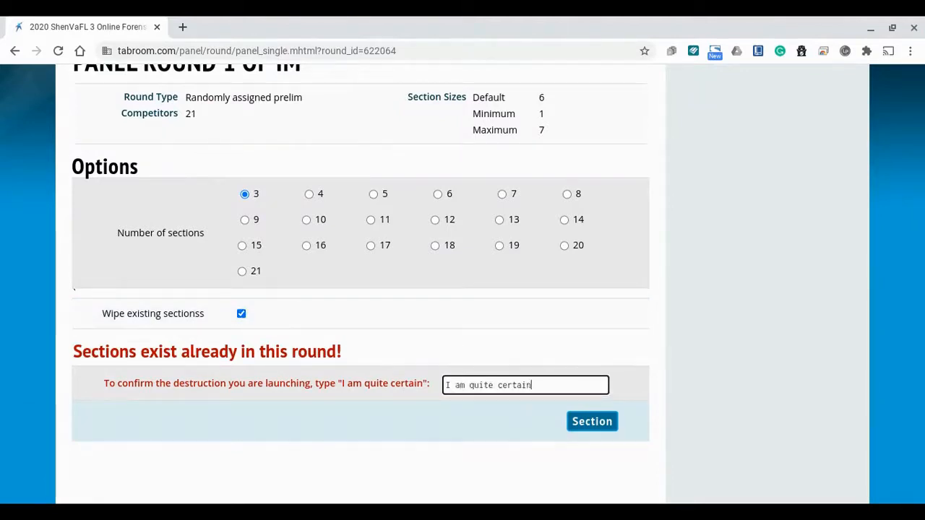
pyautogui.click(583, 427)
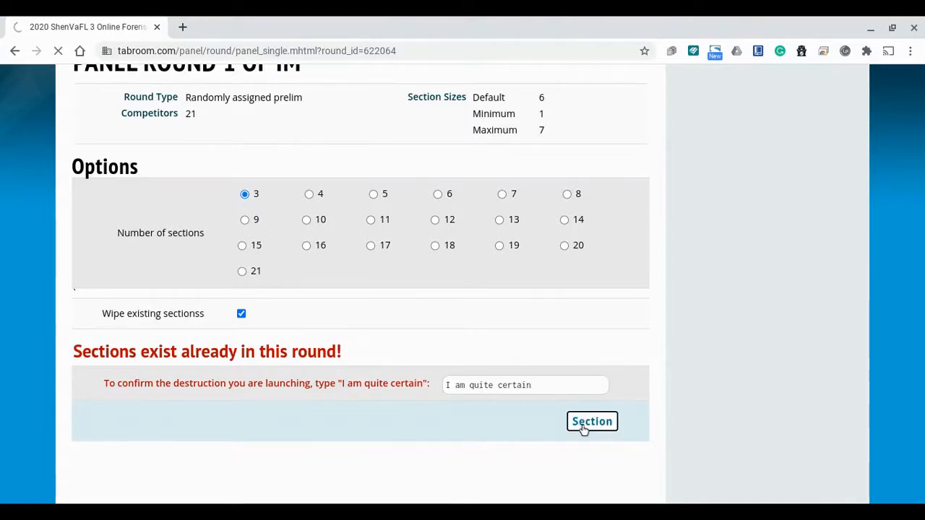
# Step: Auto-assign judges to the sections of Impromptu Round 1 and review the assignments
pyautogui.scroll(-1, 584, 432)
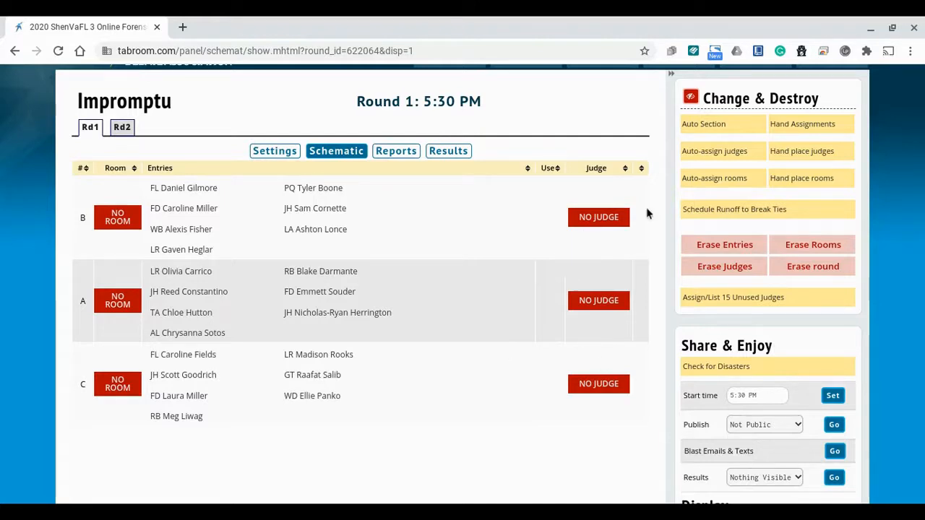
pyautogui.click(726, 158)
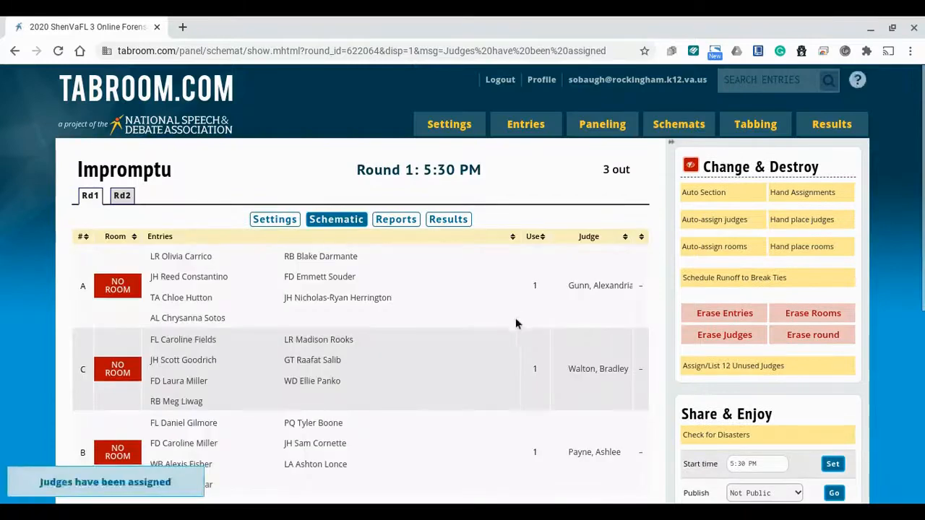
pyautogui.scroll(-1, 515, 322)
pyautogui.scroll(-1, 516, 322)
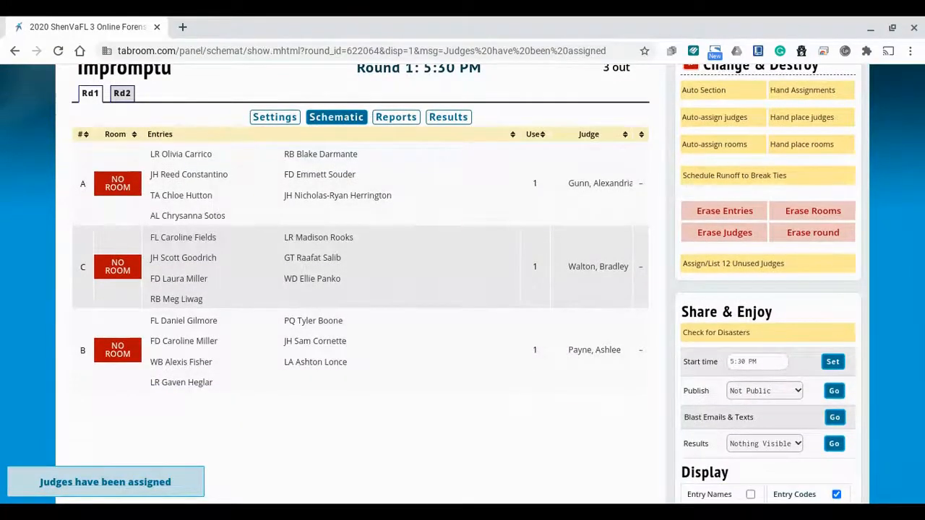
pyautogui.scroll(1, 516, 322)
pyautogui.scroll(1, 516, 322)
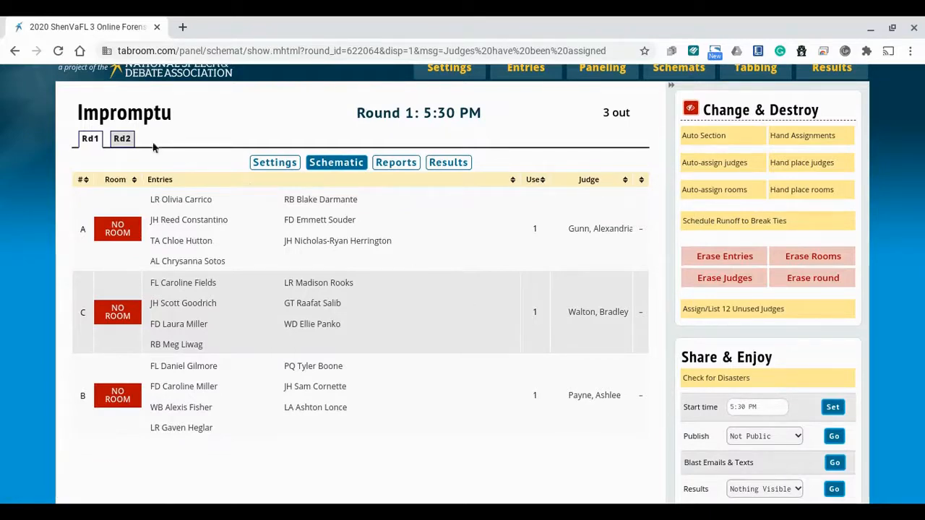
# Step: Re-section Impromptu Round 2 into 3 sections, wiping the existing sections and confirming with "I am quite certain"
pyautogui.click(127, 144)
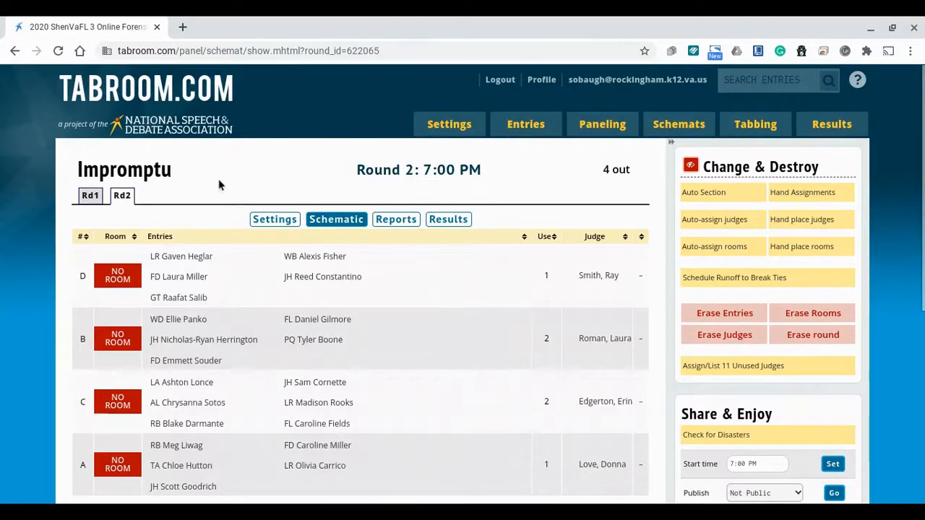
pyautogui.scroll(-3, 220, 185)
pyautogui.scroll(1, 220, 185)
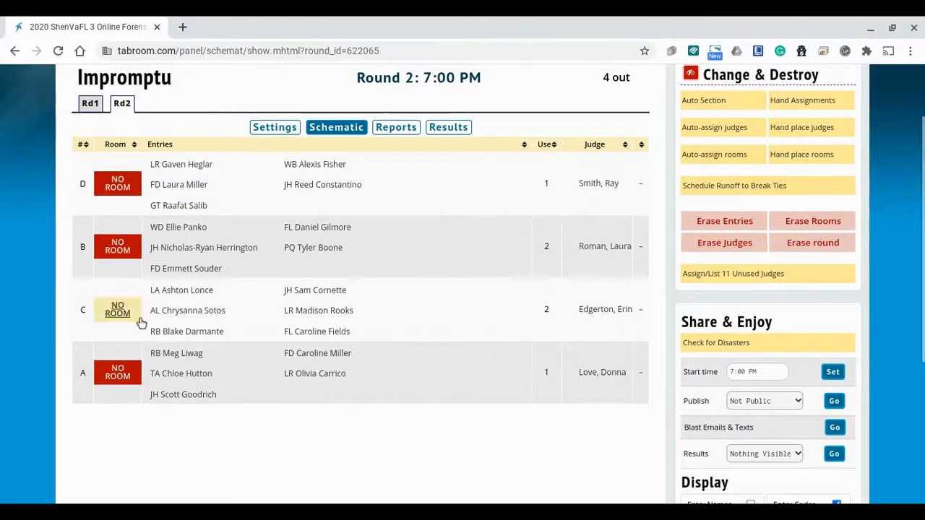
pyautogui.click(737, 102)
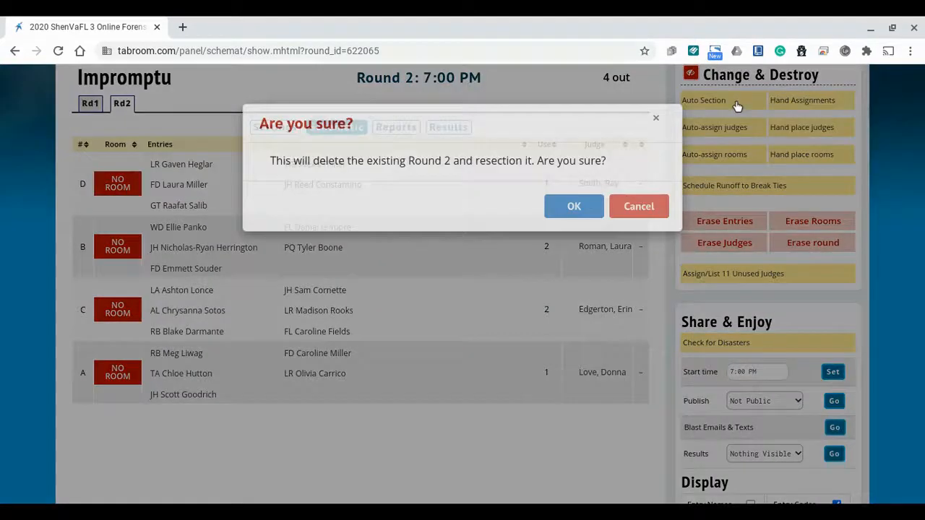
pyautogui.click(576, 224)
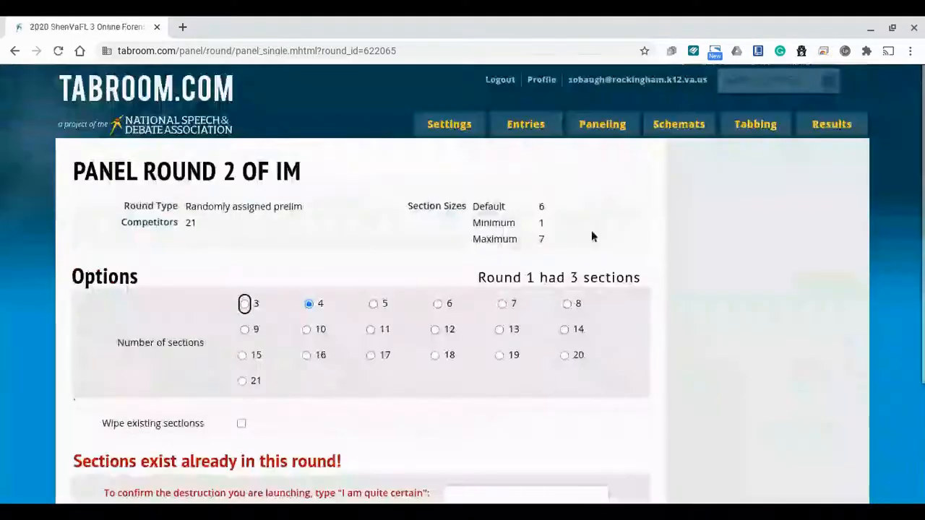
pyautogui.click(244, 304)
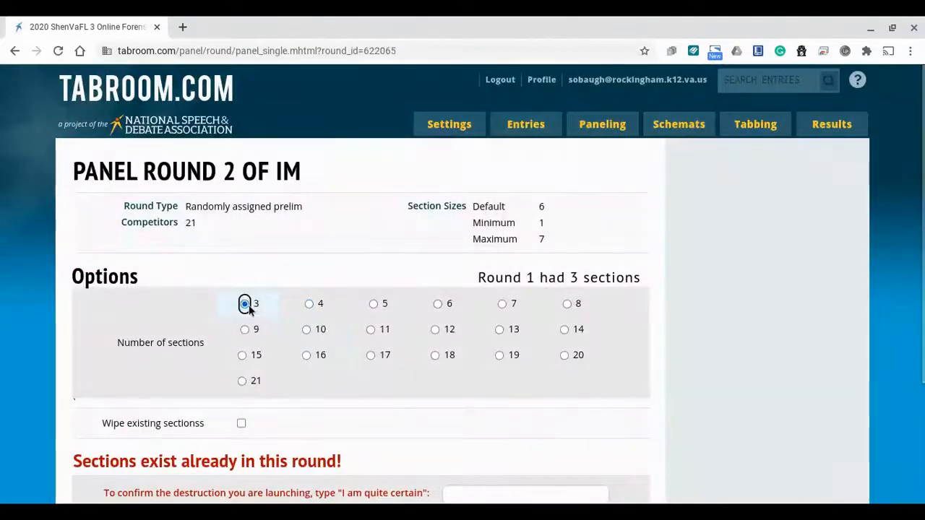
pyautogui.scroll(-2, 250, 310)
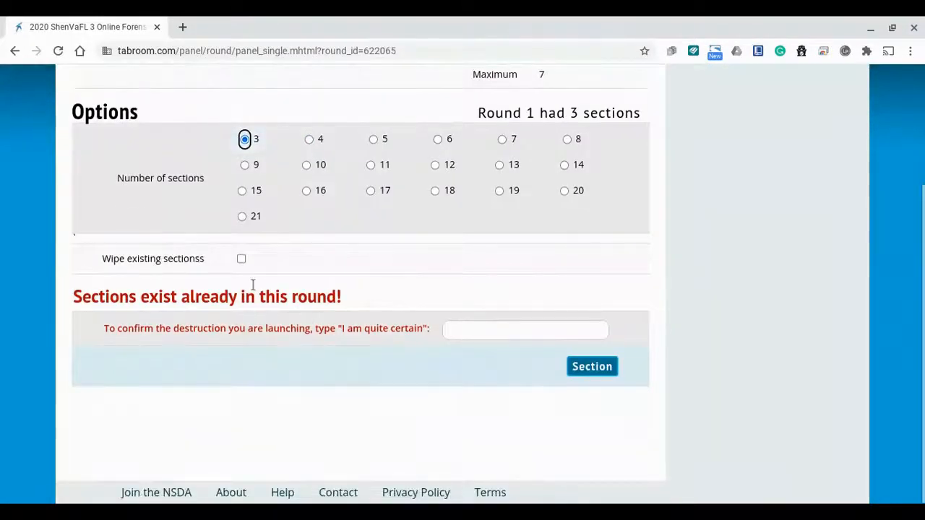
pyautogui.click(242, 259)
pyautogui.click(480, 333)
pyautogui.write('I am quite certain')
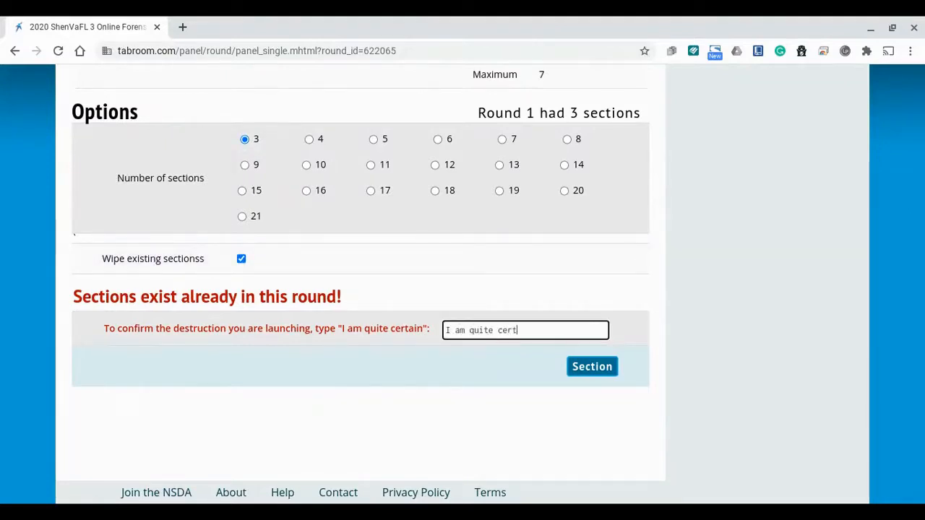
pyautogui.click(579, 367)
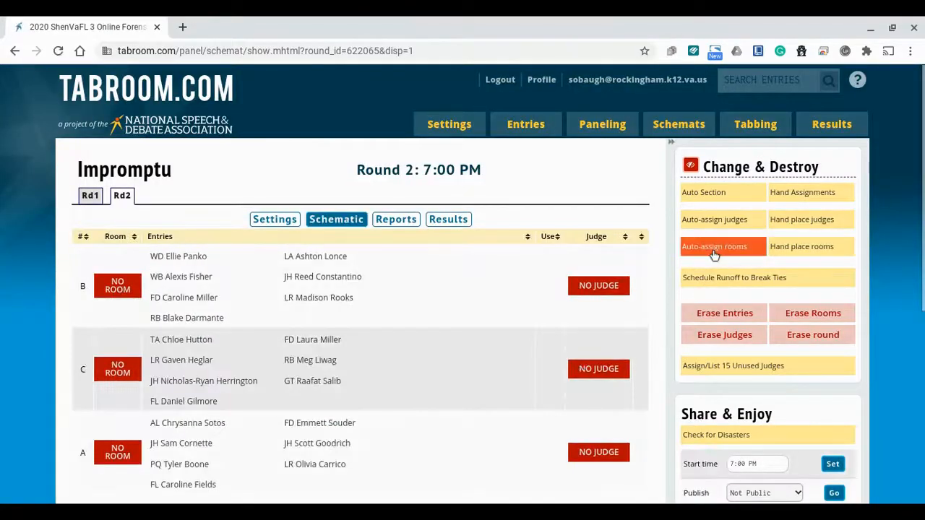
# Step: Auto-assign judges to the sections of Impromptu Round 2
pyautogui.click(712, 221)
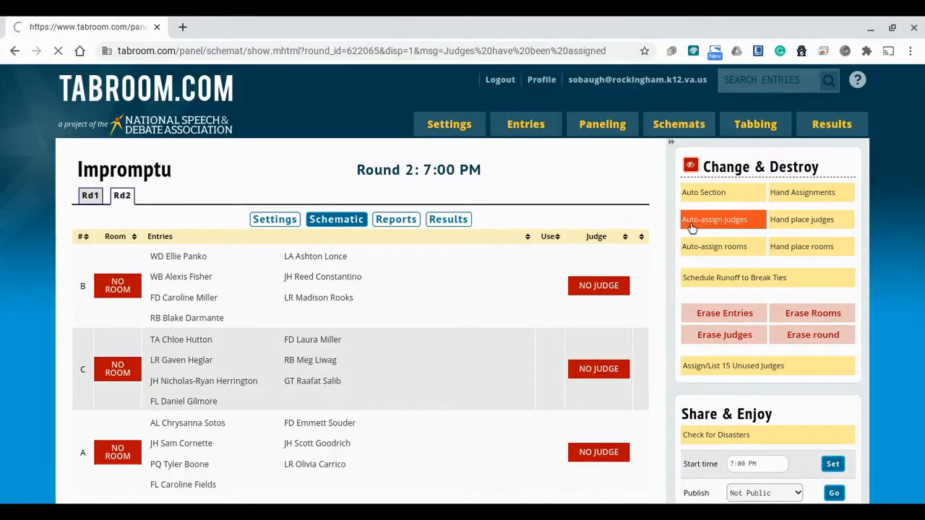
pyautogui.moveTo(675, 124)
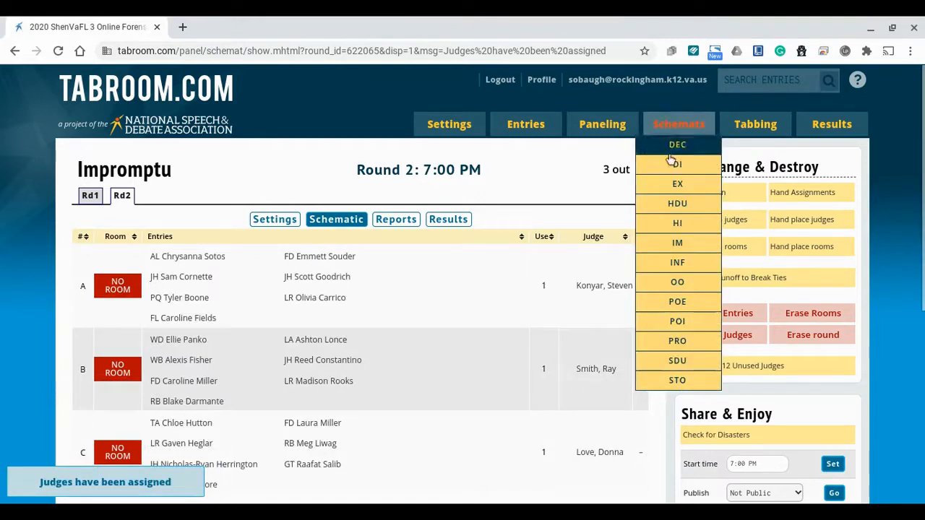
# Step: Open the Poetry schematic and review the sections and judges of Round 1
pyautogui.click(686, 303)
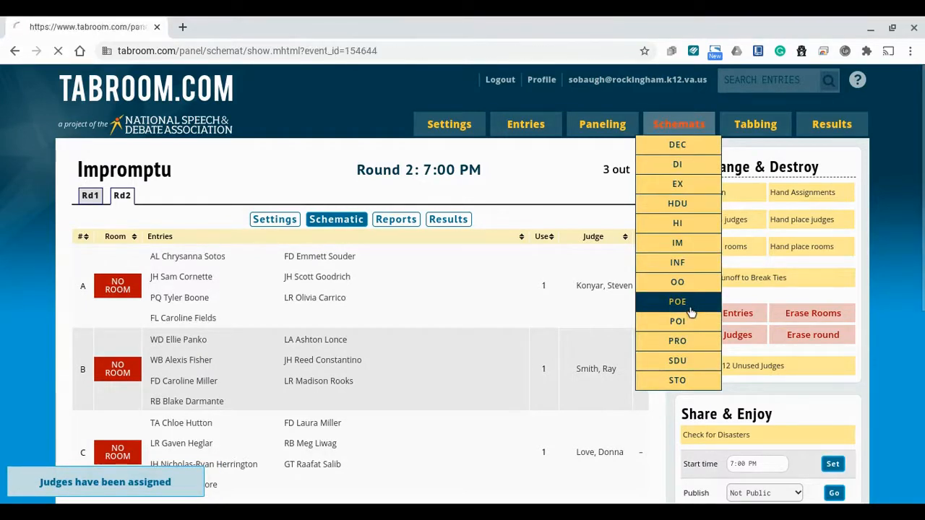
pyautogui.scroll(-1, 516, 312)
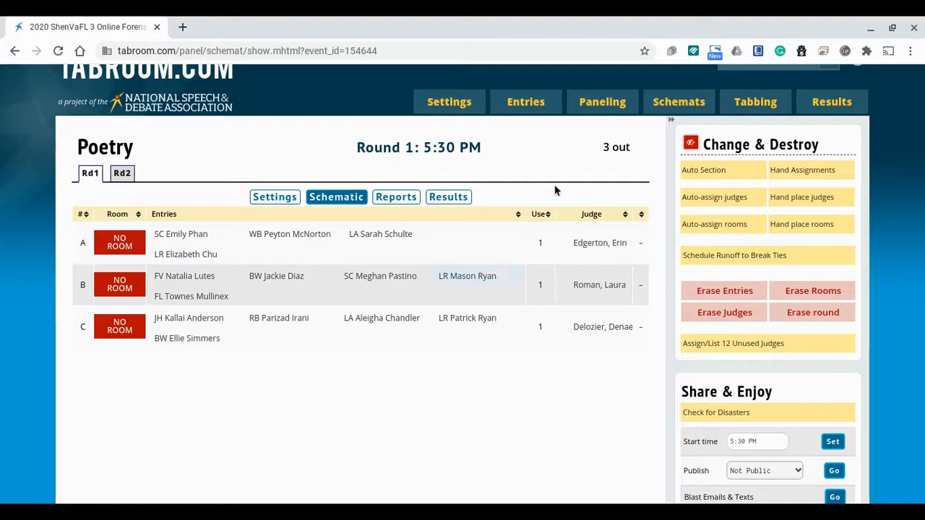
pyautogui.scroll(1, 555, 190)
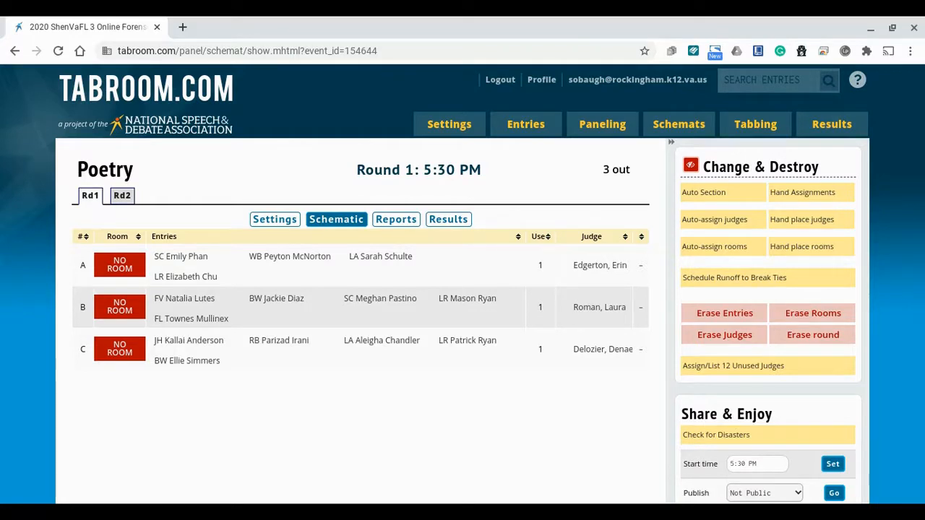
# Step: Auto-assign rooms to Round 1 and Round 2 of Oratorical Declamation
pyautogui.moveTo(677, 129)
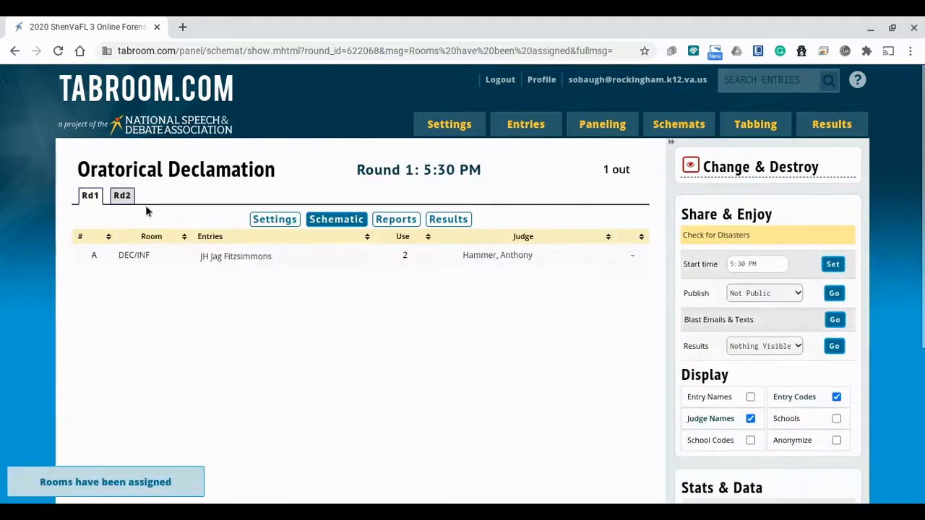
pyautogui.click(120, 196)
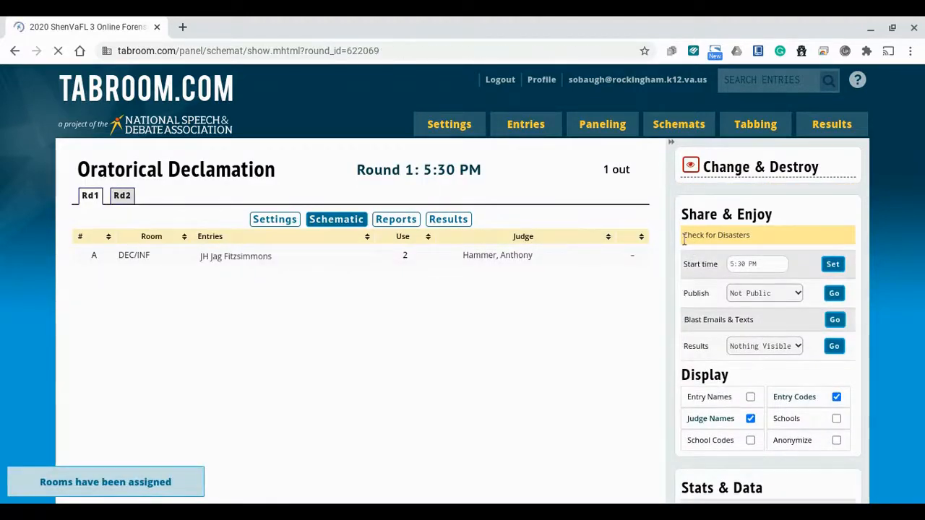
pyautogui.click(753, 245)
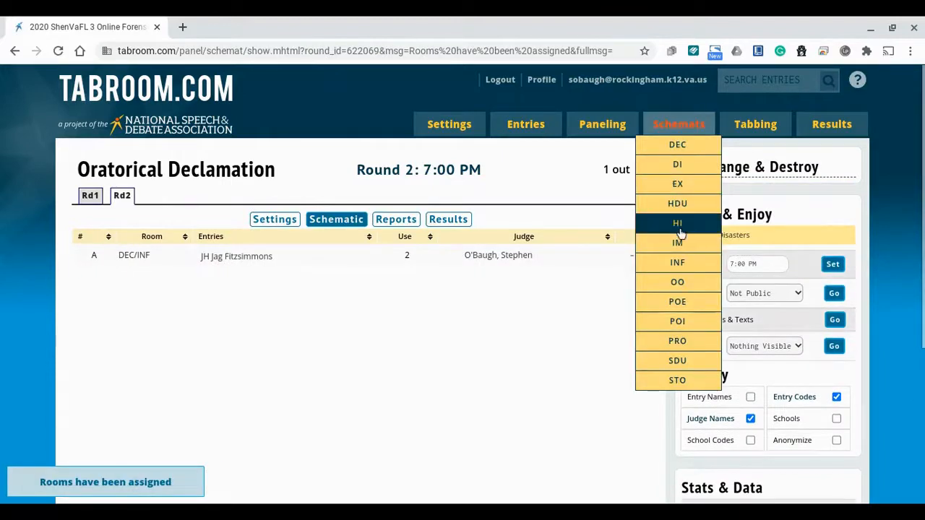
# Step: Try to auto-assign rooms to the two sections of Humorous Interpretation Round 1
pyautogui.click(679, 224)
pyautogui.click(711, 246)
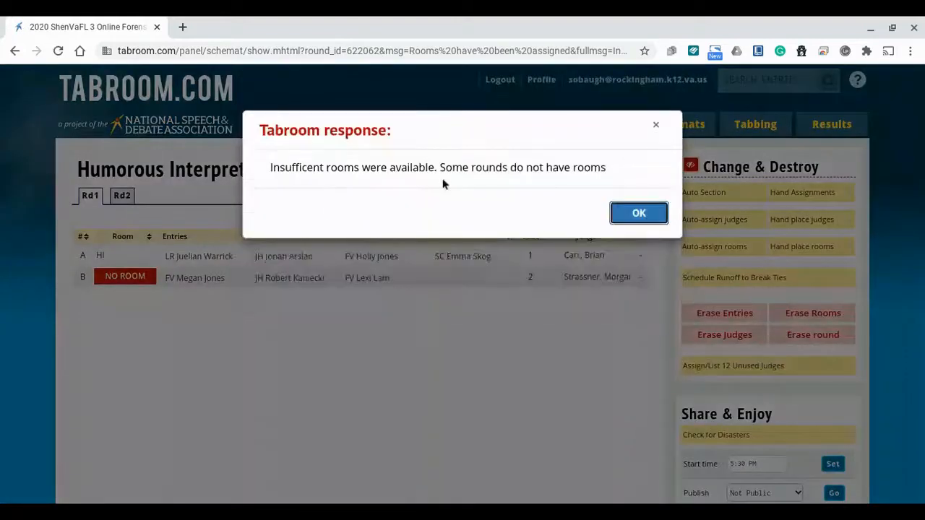
pyautogui.click(638, 213)
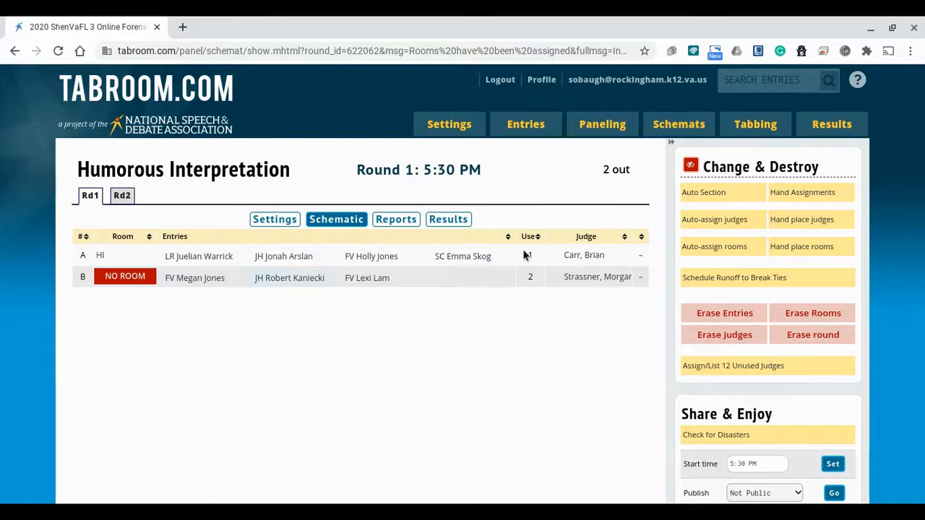
# Step: Re-section Humorous Interpretation Round 1 into 1 section, wiping the existing ones with "I am quite certain", and auto-assign its room and judge
pyautogui.click(692, 195)
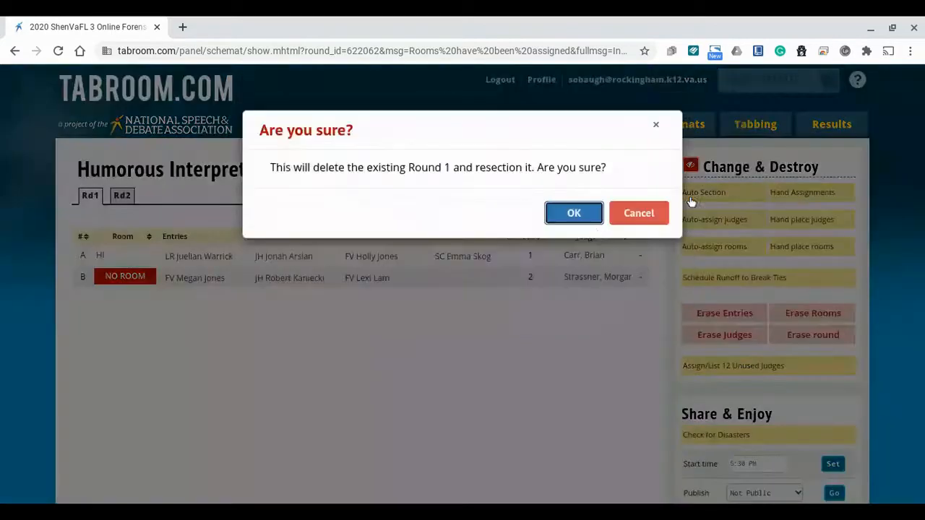
pyautogui.click(562, 220)
pyautogui.click(246, 304)
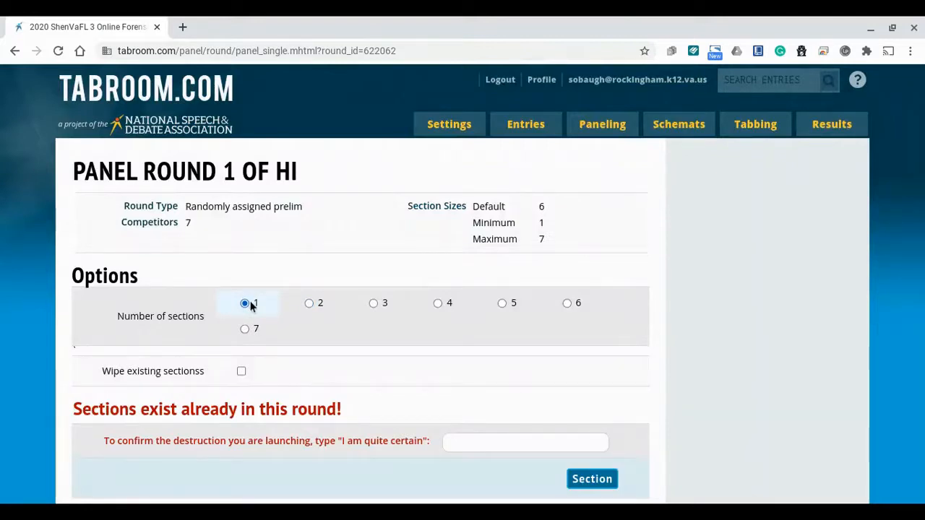
pyautogui.click(241, 373)
pyautogui.click(477, 442)
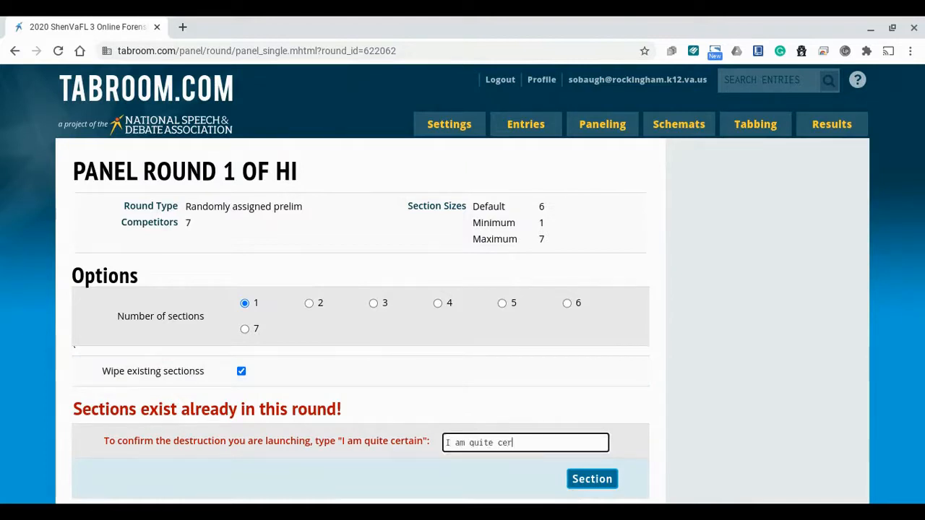
pyautogui.click(582, 484)
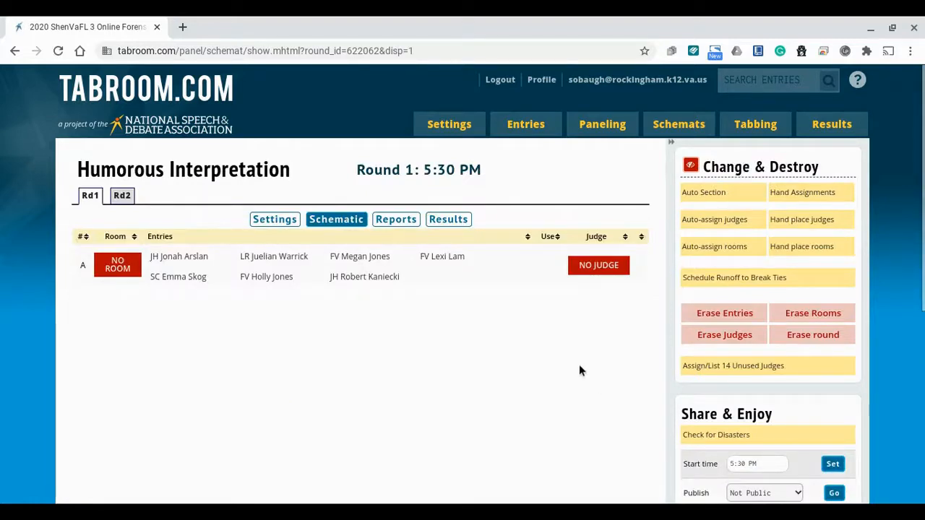
pyautogui.click(734, 247)
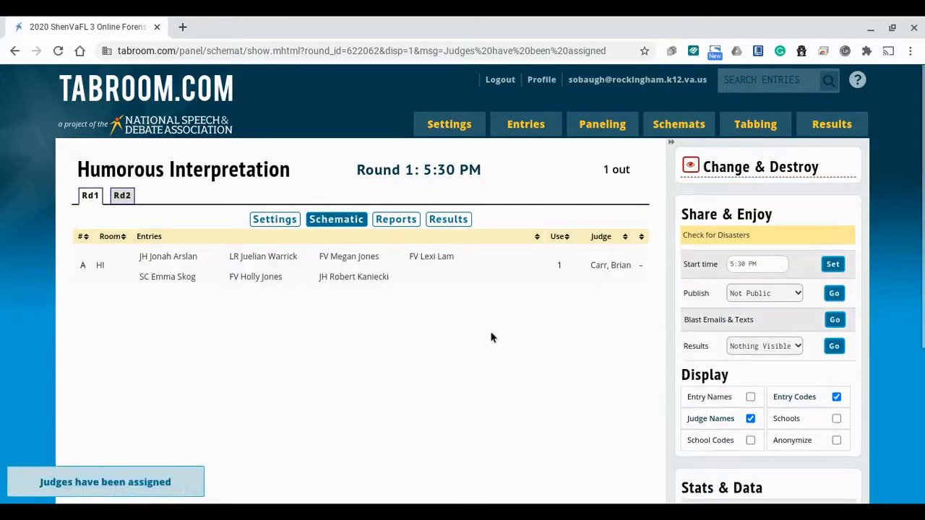
# Step: Auto-assign rooms to Round 1 and Round 2 of Original Oratory
pyautogui.moveTo(661, 134)
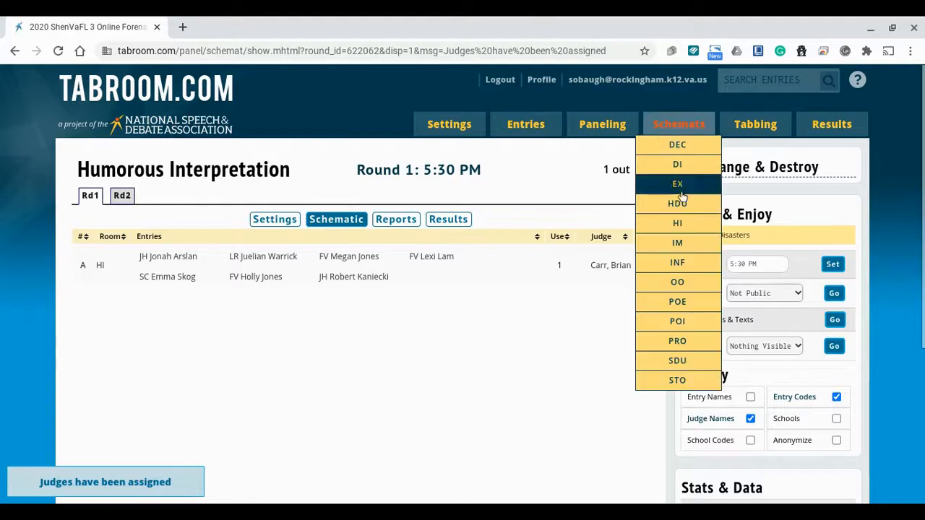
pyautogui.click(677, 282)
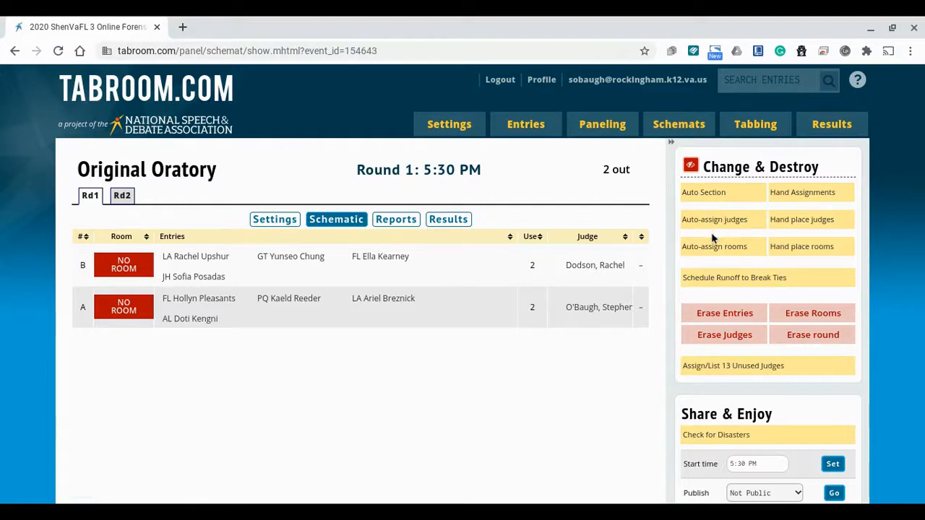
pyautogui.click(712, 250)
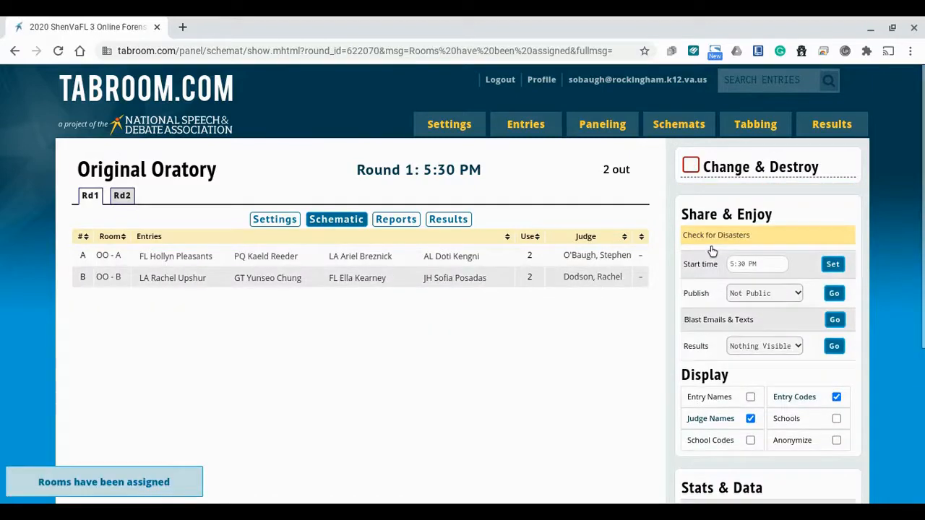
pyautogui.click(121, 196)
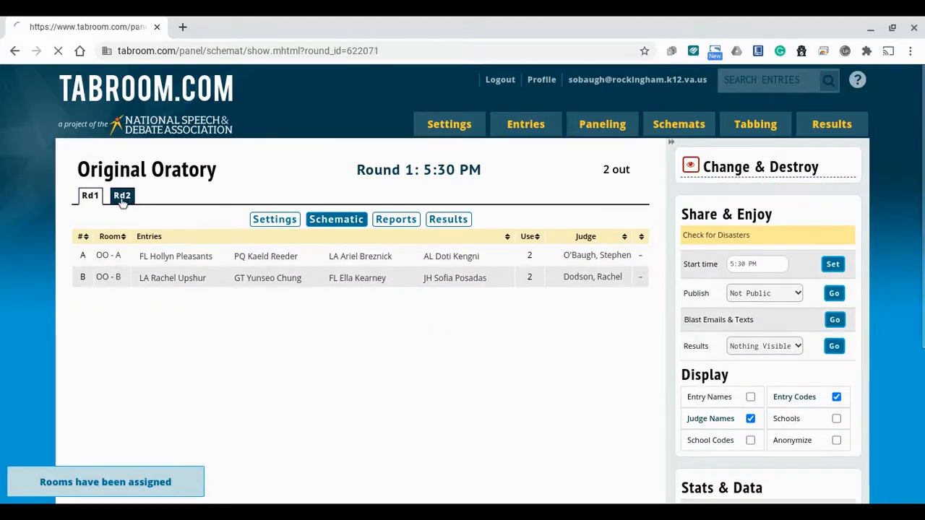
pyautogui.click(692, 250)
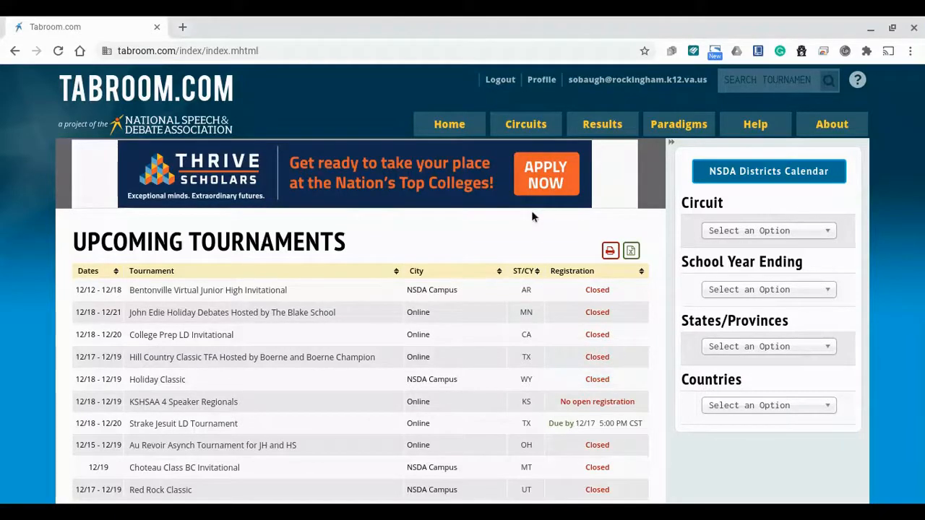
# Step: Open the 2020 ShenVaFL 3 Online Debate tournament and view its Total Headcounts report for entries by event
pyautogui.click(635, 82)
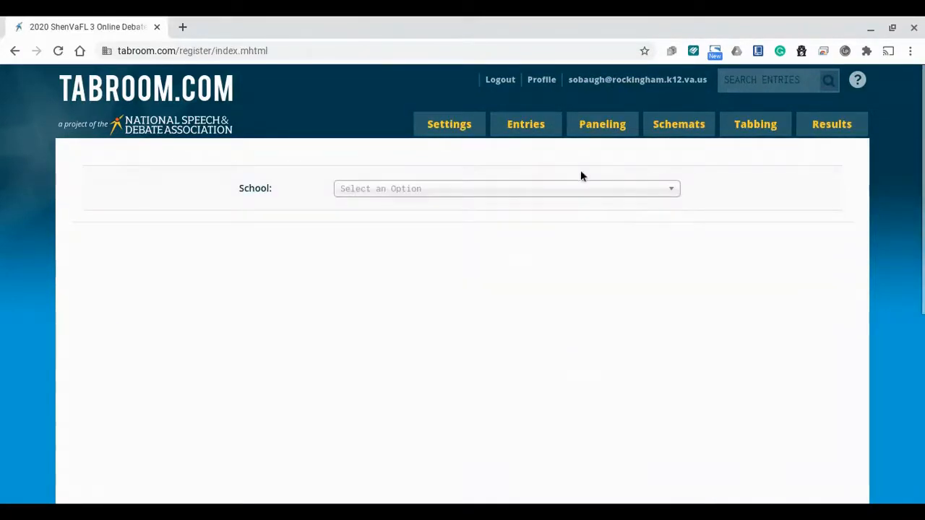
pyautogui.moveTo(539, 130)
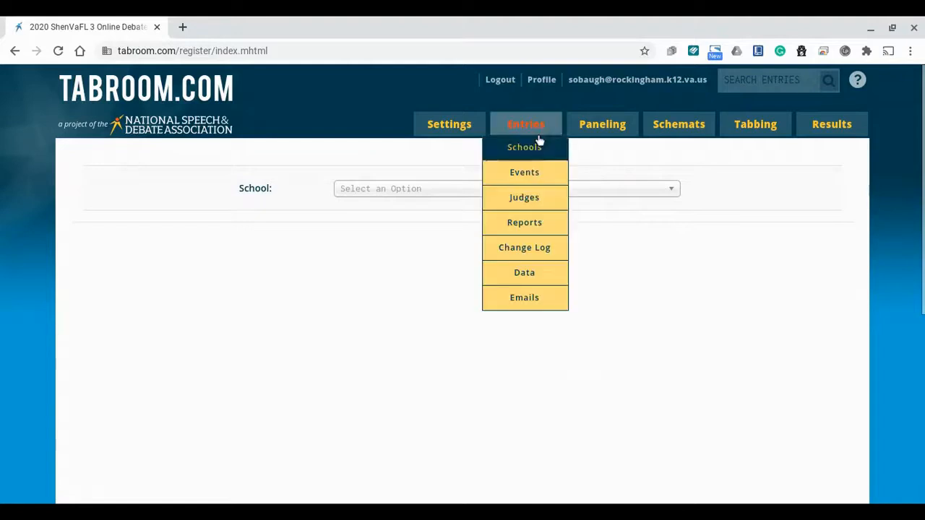
pyautogui.click(523, 228)
pyautogui.click(702, 191)
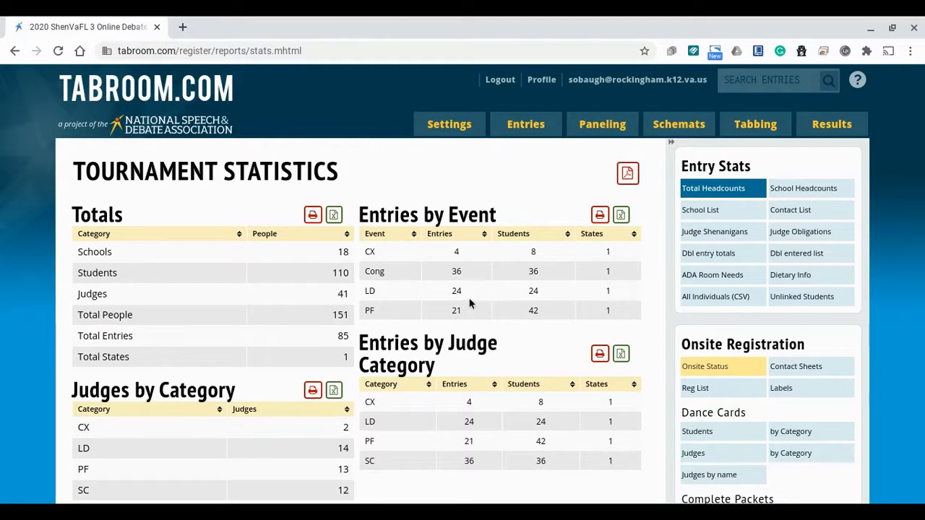
# Step: Examine the debate tournament's ONLINE via Zoom room list, checking the names and entry URLs of the Congress, CX, LD and PF rooms
pyautogui.moveTo(466, 127)
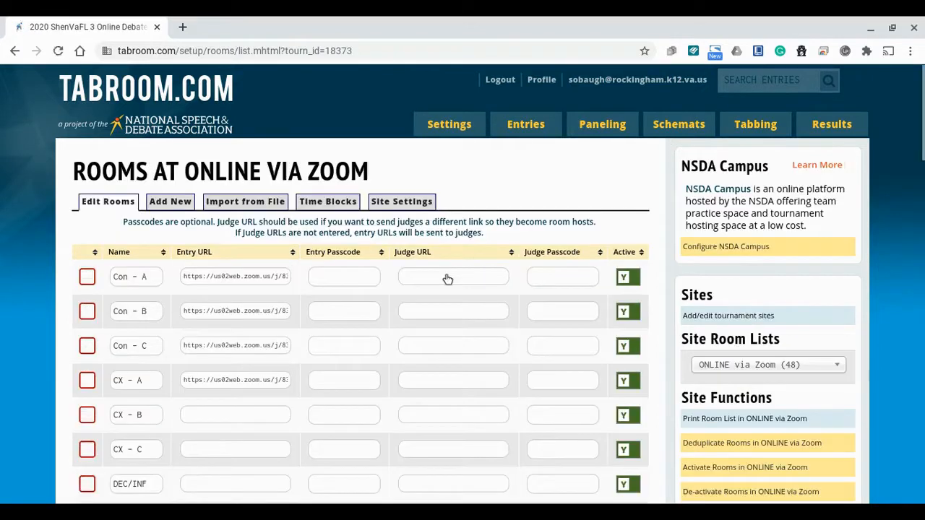
pyautogui.scroll(-1, 342, 293)
pyautogui.scroll(-5, 341, 293)
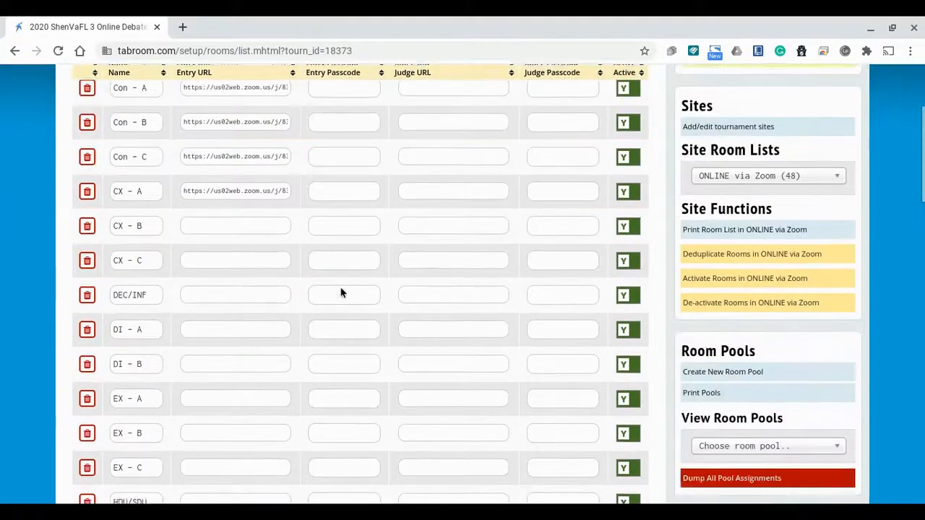
pyautogui.scroll(-4, 314, 280)
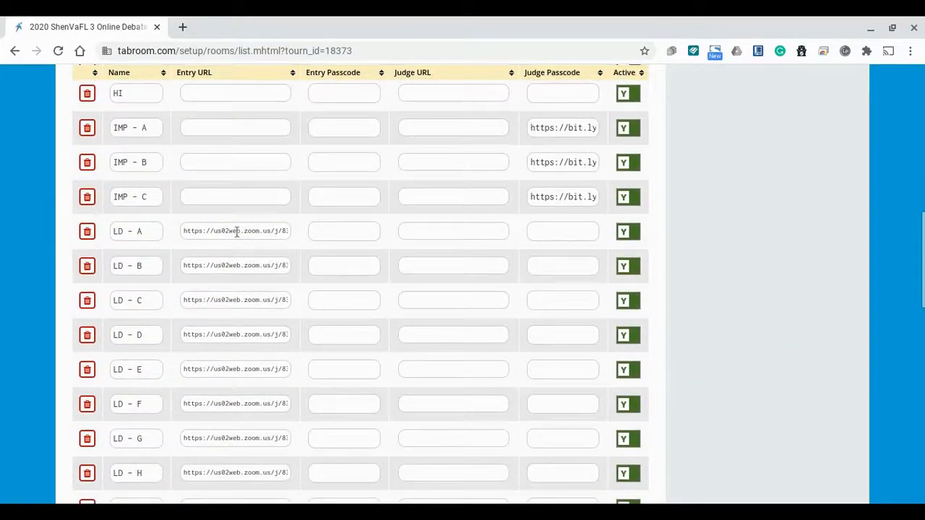
pyautogui.scroll(-1, 222, 279)
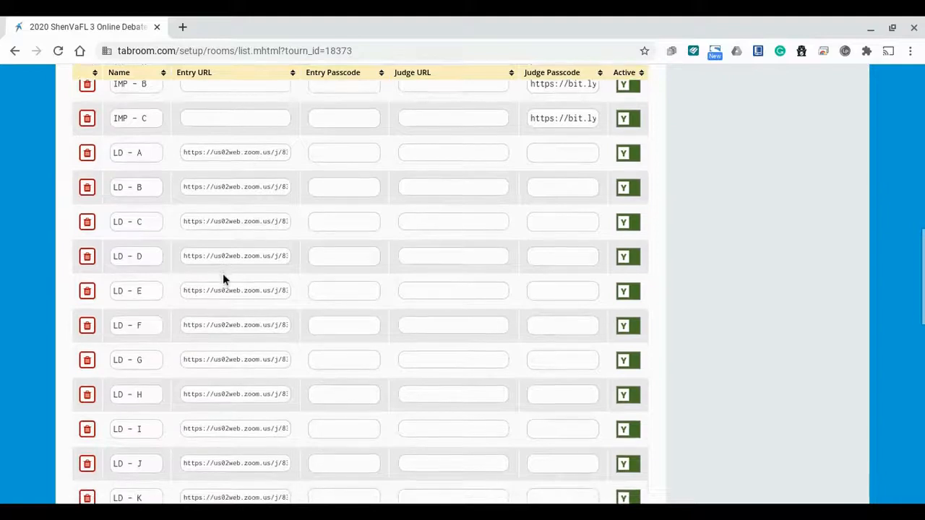
pyautogui.scroll(-1, 222, 280)
pyautogui.scroll(-4, 360, 289)
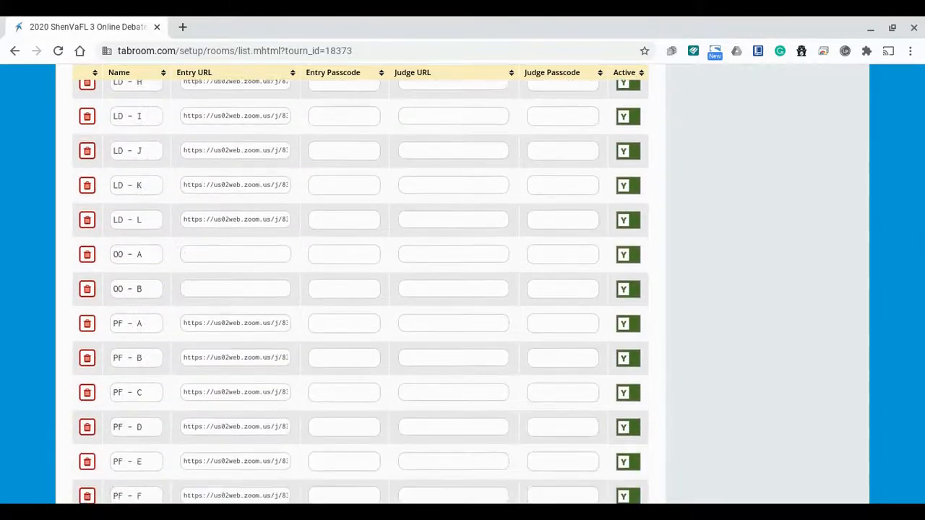
pyautogui.scroll(-3, 361, 289)
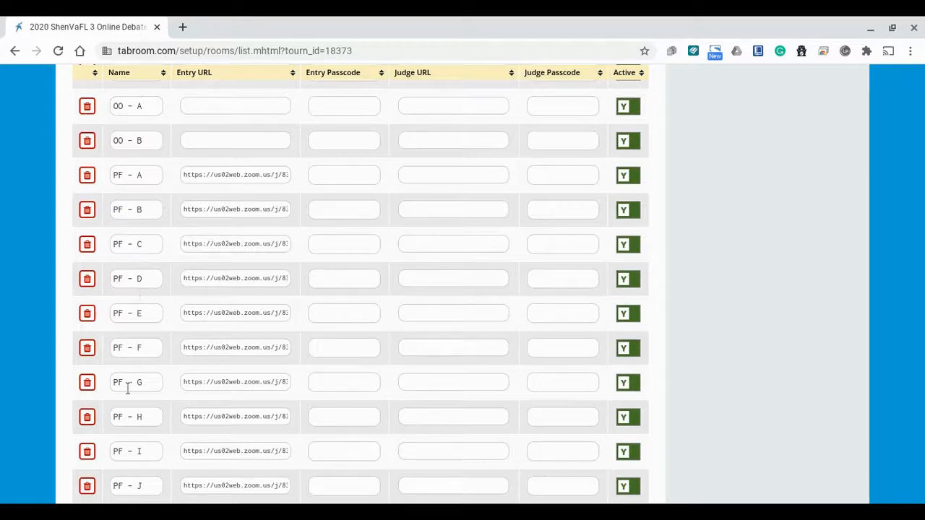
pyautogui.scroll(-1, 241, 444)
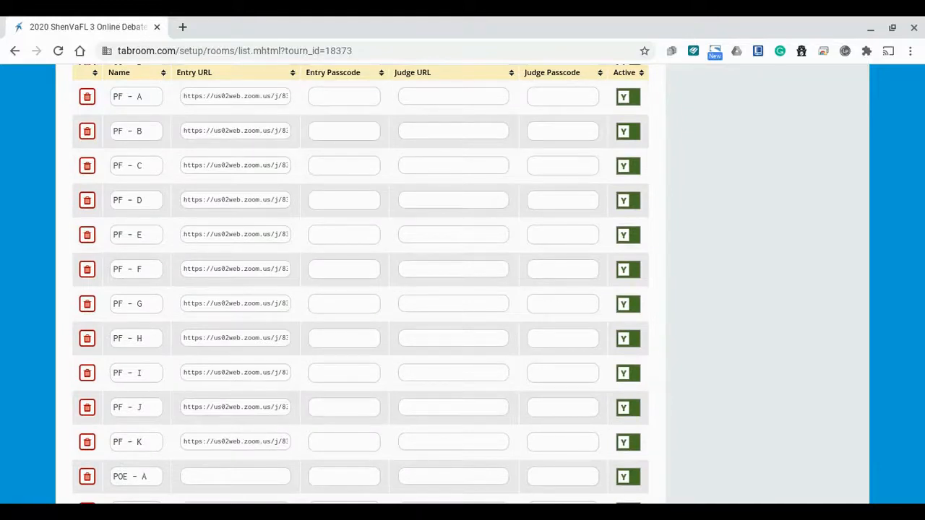
pyautogui.scroll(12, 360, 289)
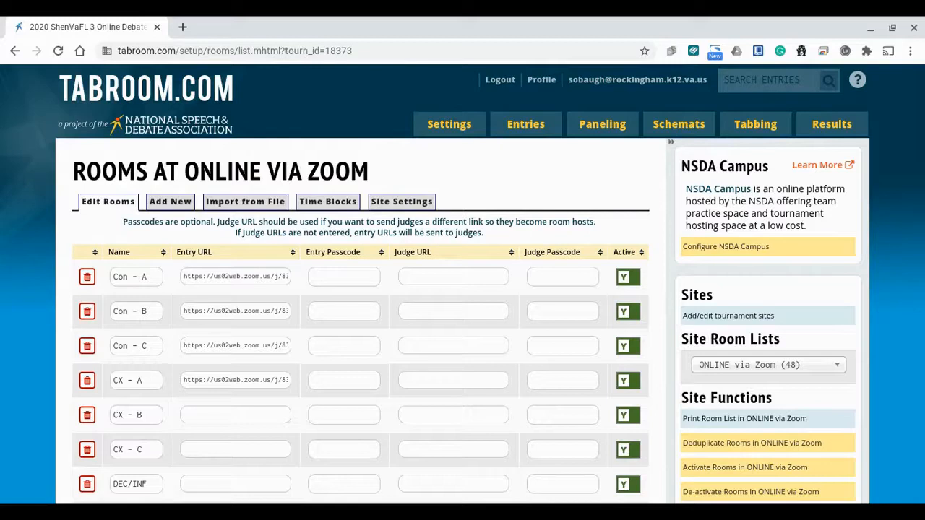
pyautogui.moveTo(525, 123)
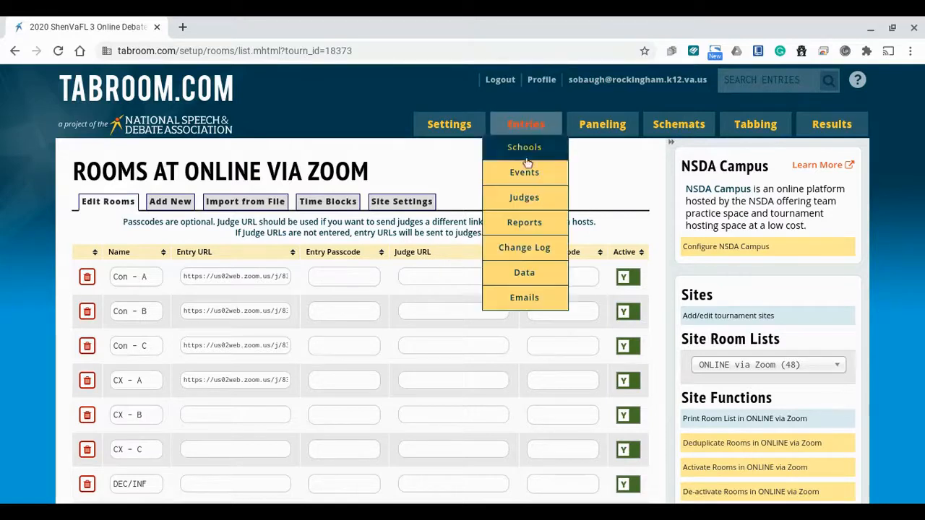
# Step: View the LD room pool with its rooms and rounds, and switch to the PF room pool
pyautogui.scroll(-4, 593, 194)
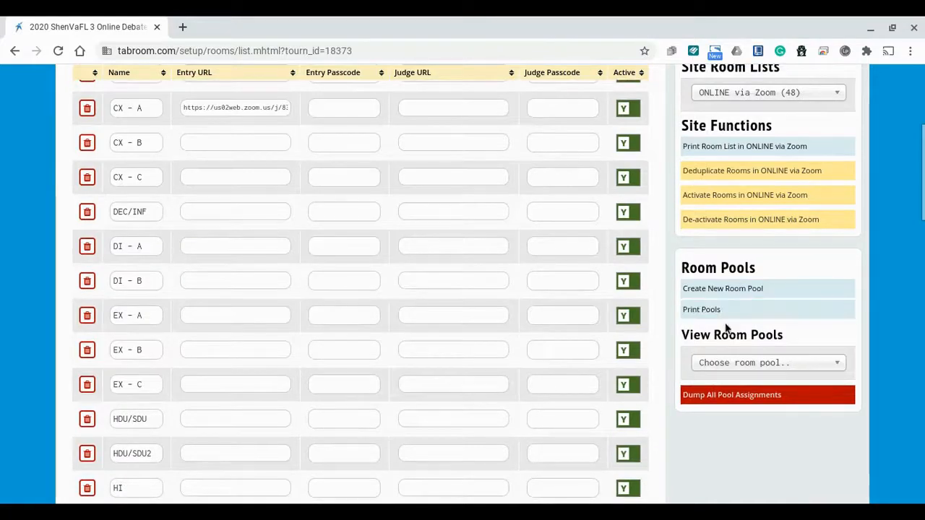
pyautogui.click(717, 365)
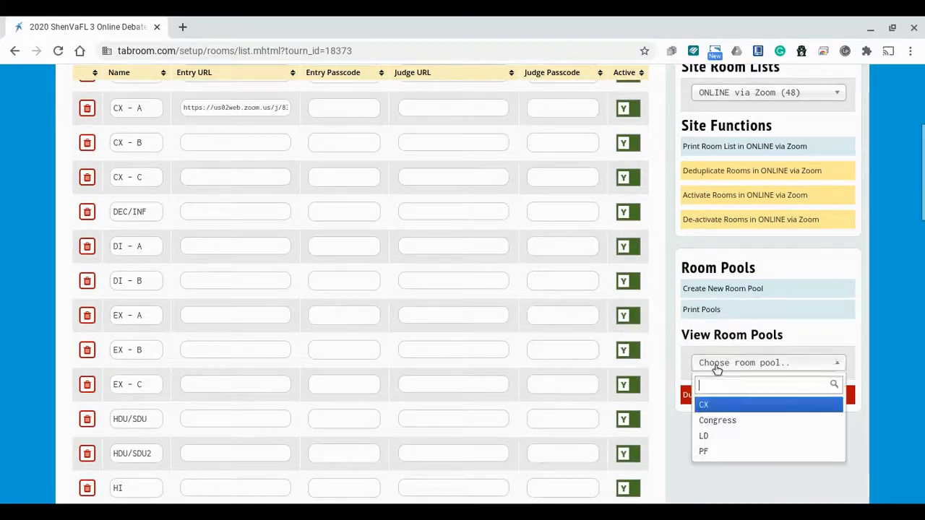
pyautogui.click(703, 436)
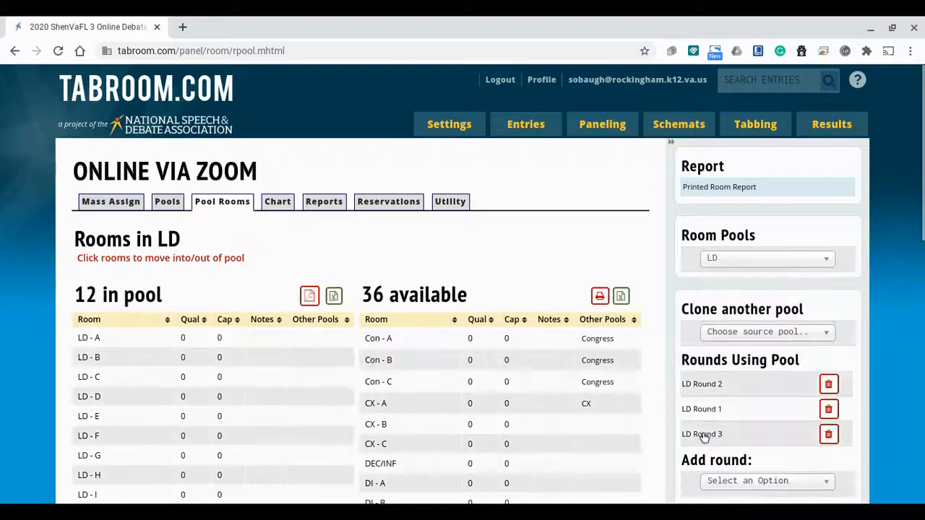
pyautogui.scroll(-2, 601, 351)
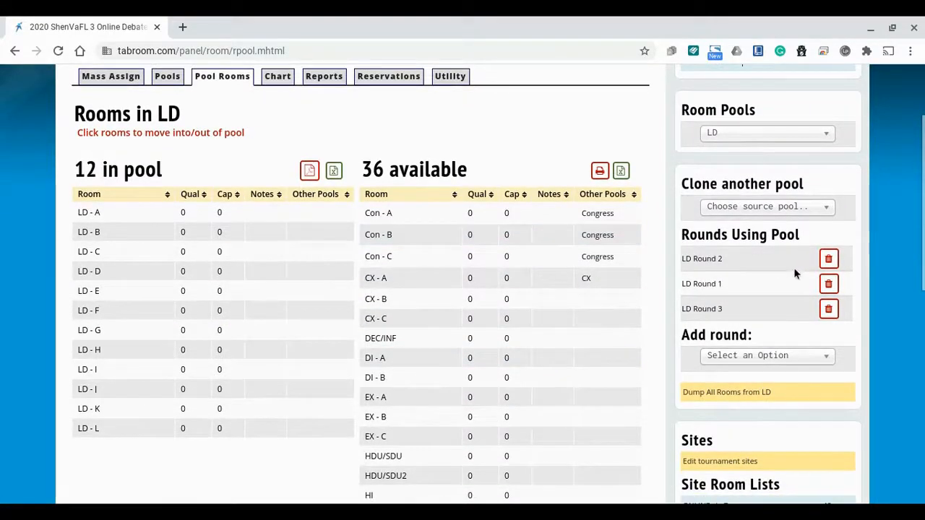
pyautogui.click(731, 134)
pyautogui.click(713, 222)
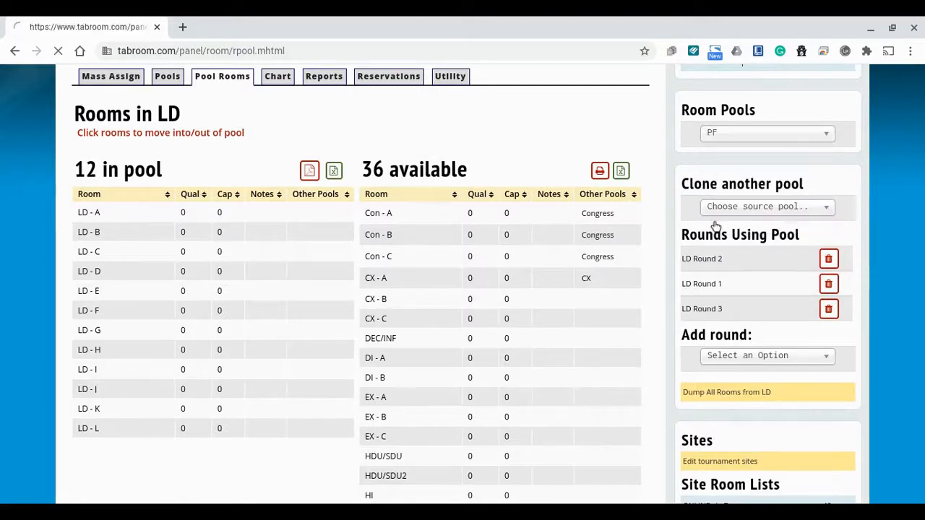
# Step: Add the ten rooms PF - A through PF - J to the PF room pool
pyautogui.scroll(-3, 540, 249)
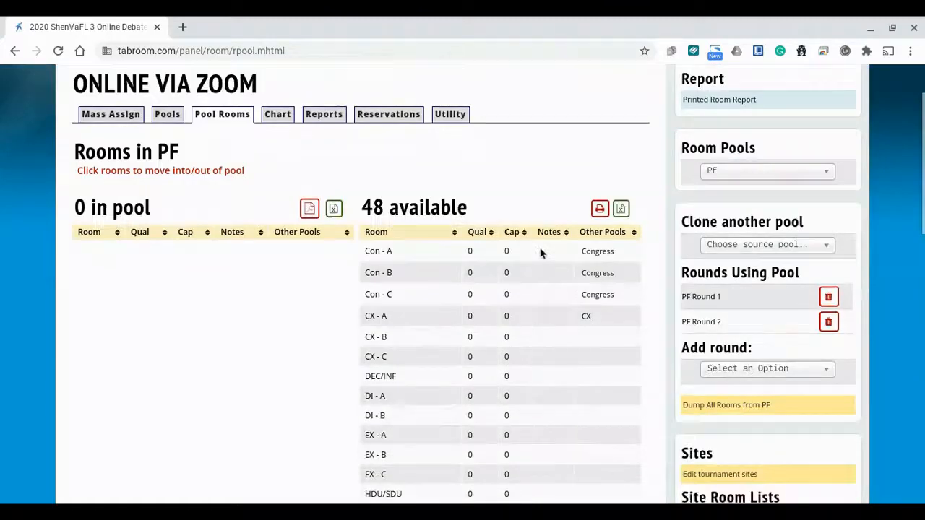
pyautogui.scroll(-6, 540, 253)
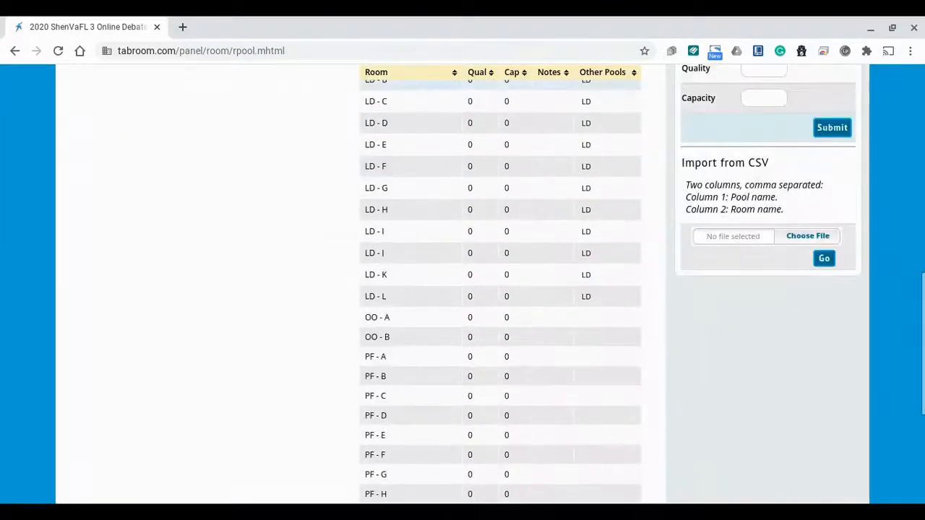
pyautogui.click(392, 287)
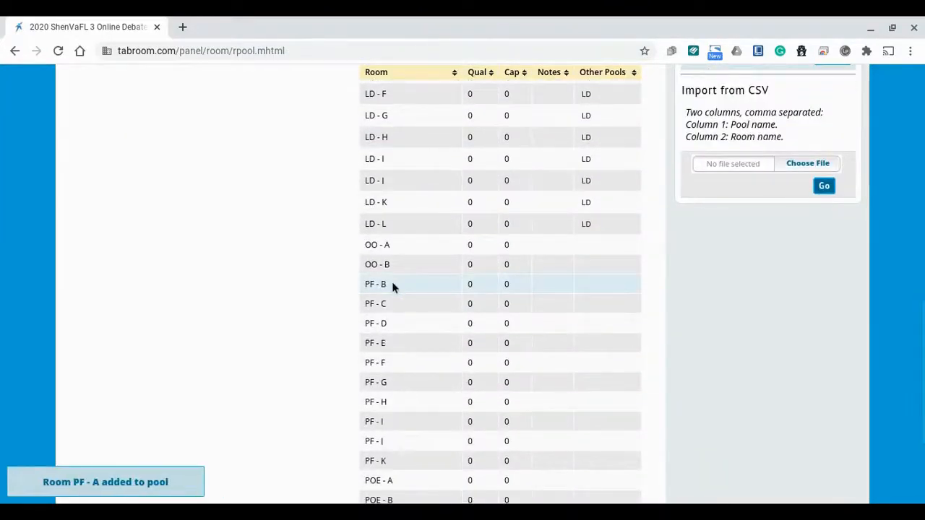
pyautogui.click(392, 287)
pyautogui.click(392, 287)
pyautogui.click(392, 285)
pyautogui.click(392, 286)
pyautogui.click(393, 285)
pyautogui.click(393, 285)
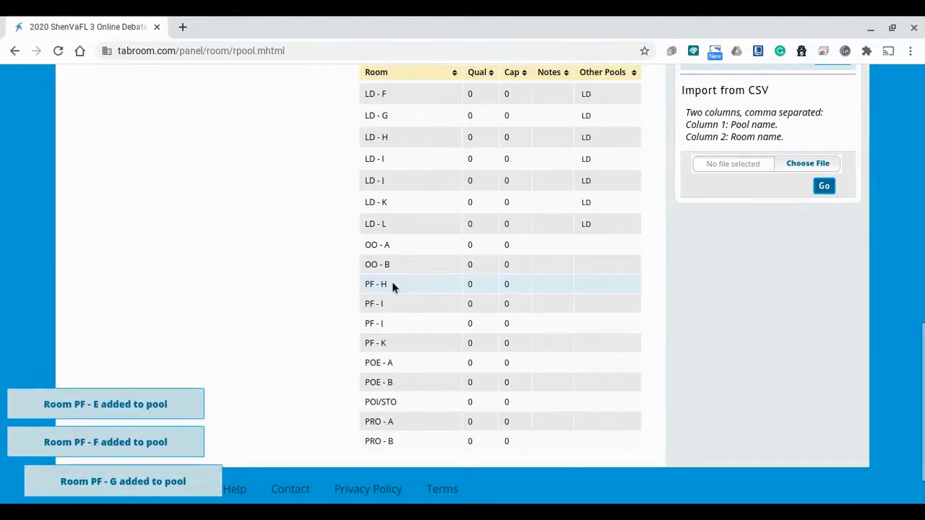
pyautogui.click(392, 285)
pyautogui.click(392, 285)
pyautogui.click(392, 285)
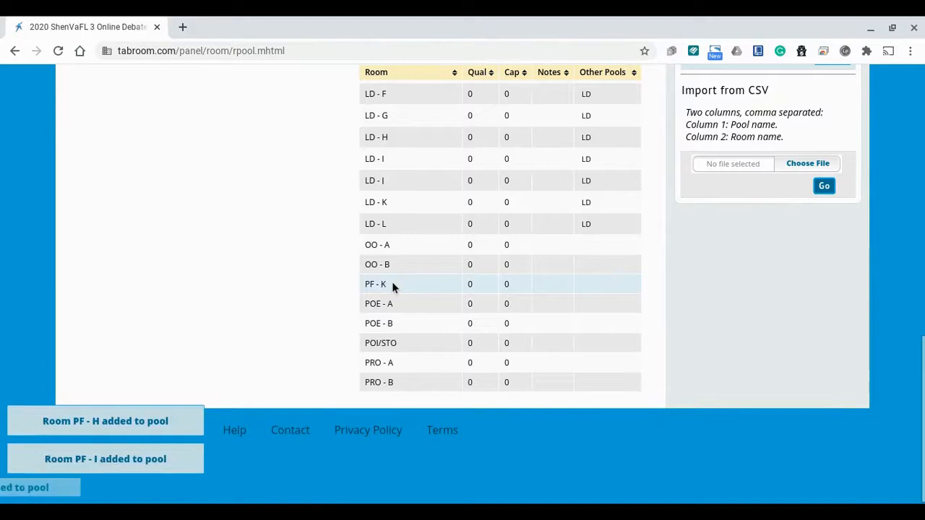
# Step: Add PF Round 3 to the rounds using the PF room pool
pyautogui.scroll(5, 704, 254)
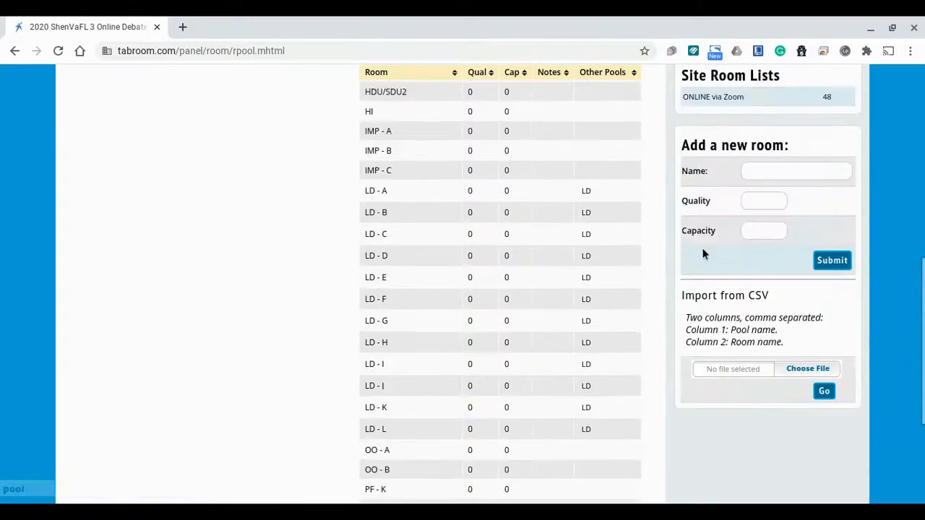
pyautogui.scroll(4, 499, 284)
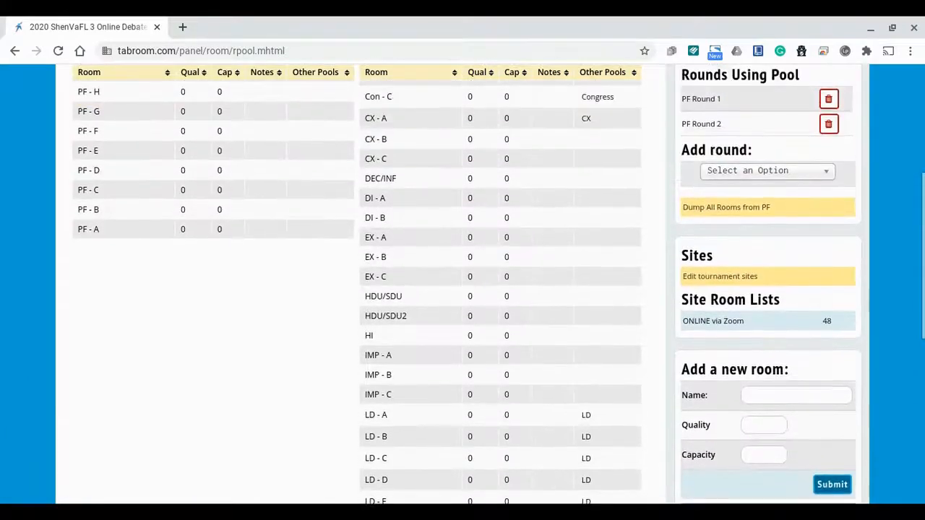
pyautogui.scroll(1, 499, 283)
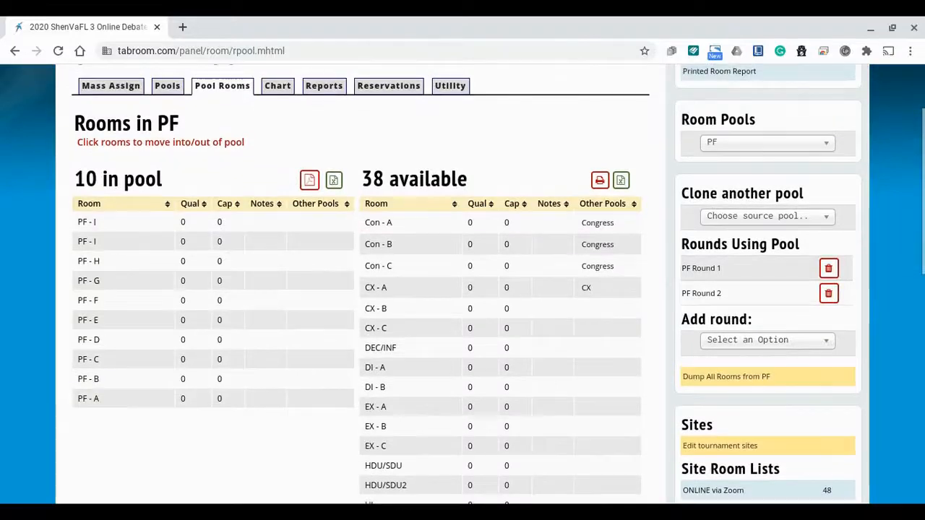
pyautogui.click(721, 341)
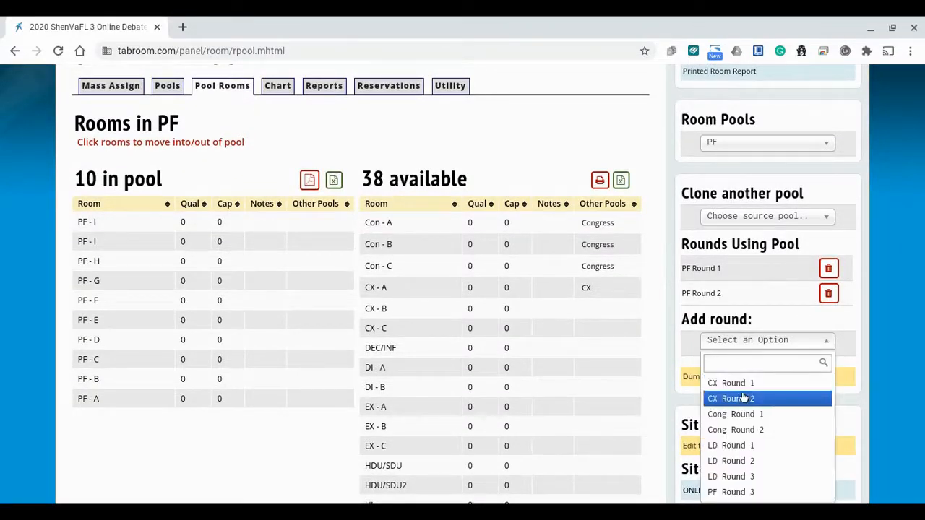
pyautogui.click(732, 491)
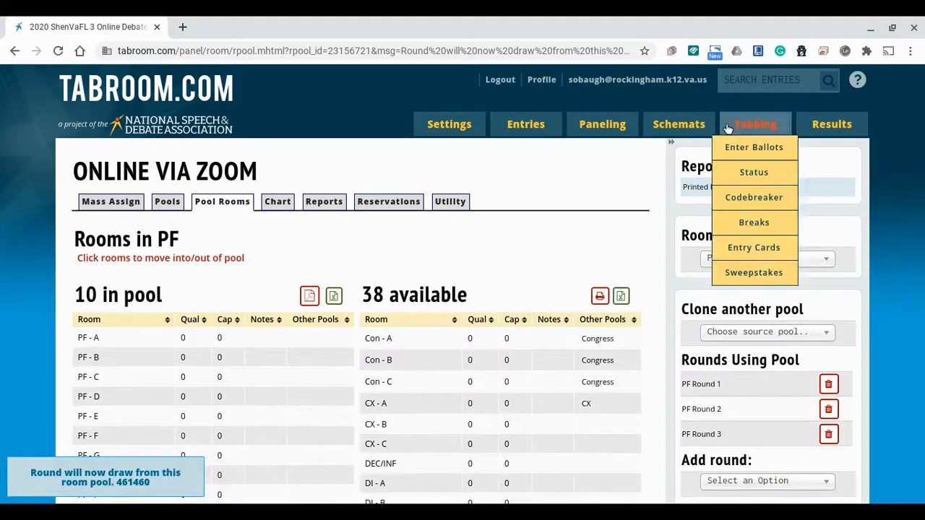
# Step: View the judge rosters of the LD Debate and PF Debate categories
pyautogui.moveTo(689, 130)
pyautogui.moveTo(631, 127)
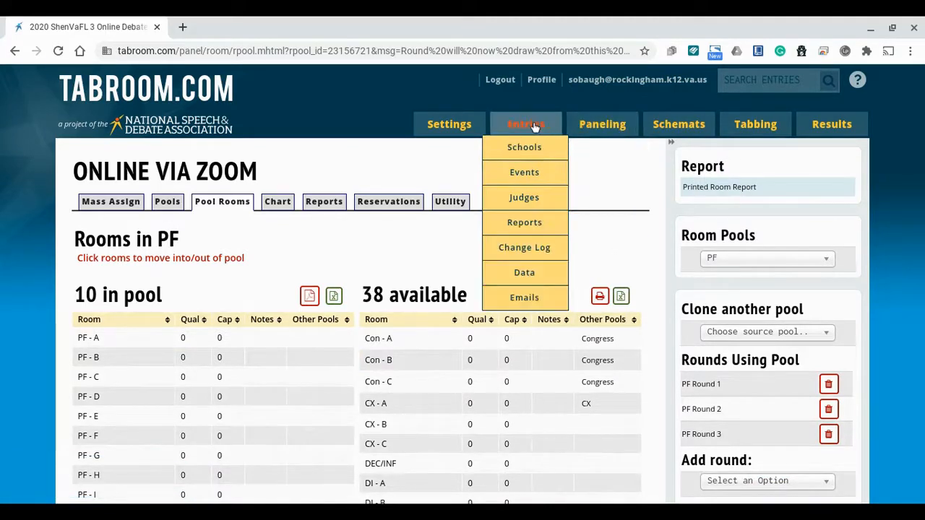
pyautogui.click(517, 205)
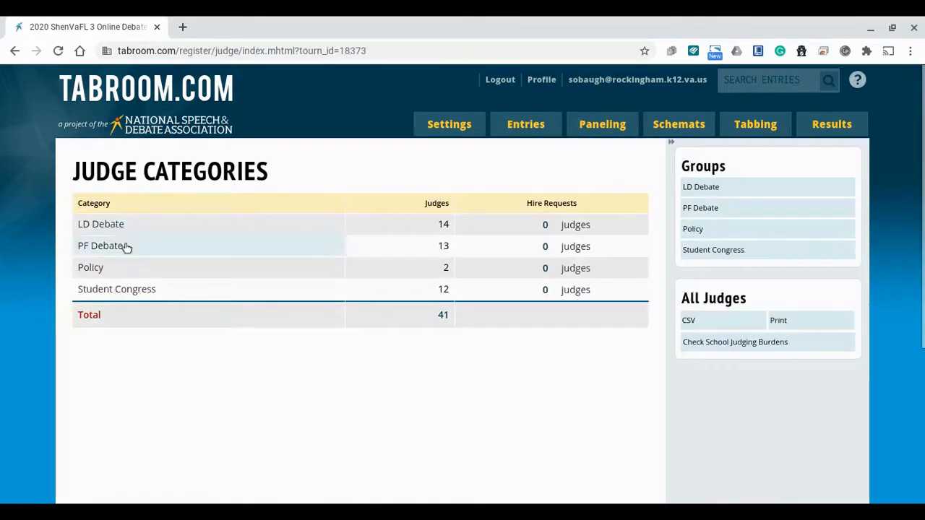
pyautogui.click(127, 228)
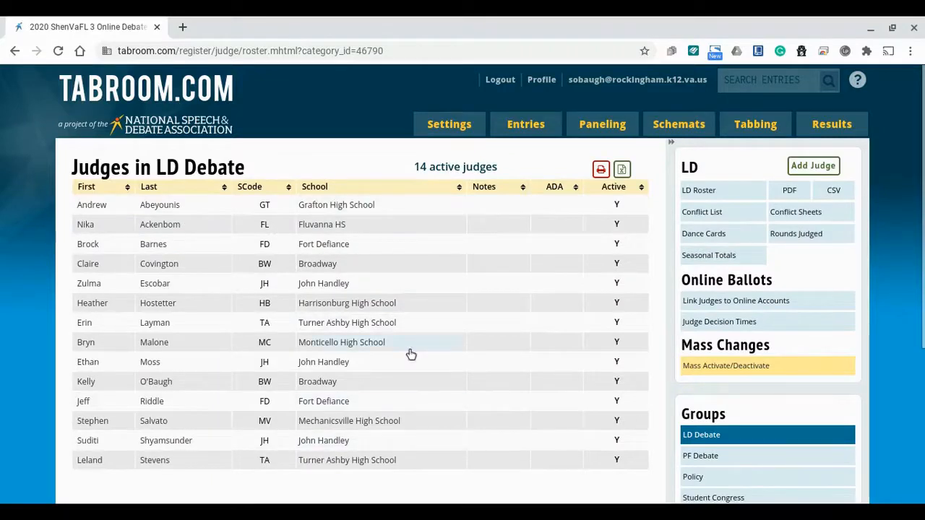
pyautogui.moveTo(505, 120)
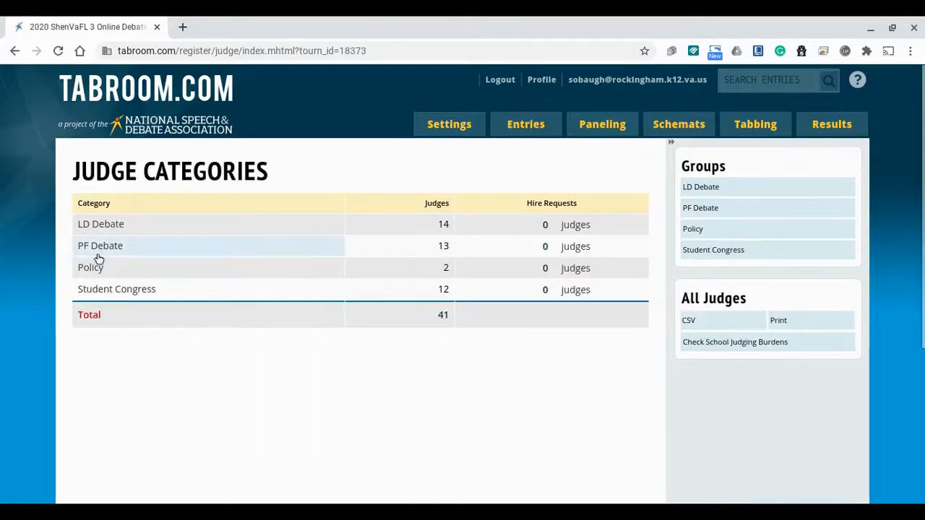
pyautogui.click(98, 256)
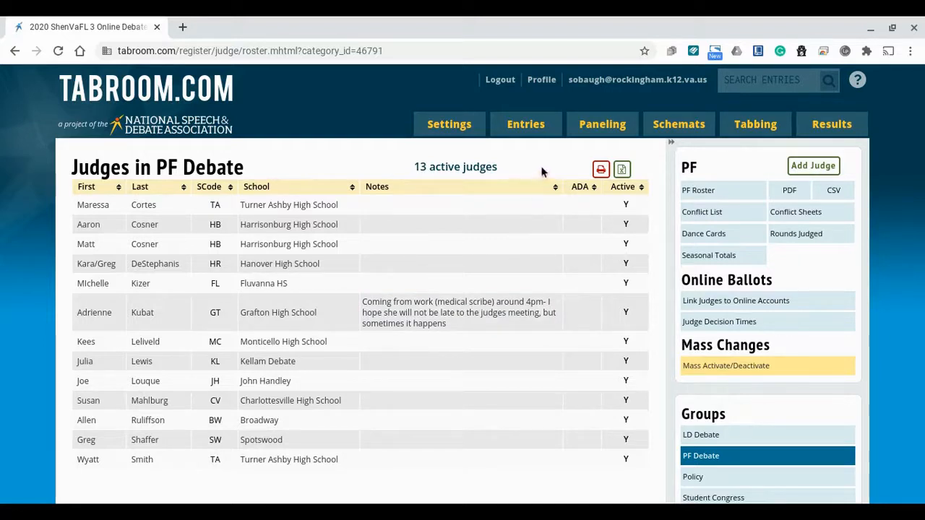
# Step: Open the Lincoln-Douglas Round 1 schematic and auto-pair its debates
pyautogui.moveTo(664, 129)
pyautogui.moveTo(625, 137)
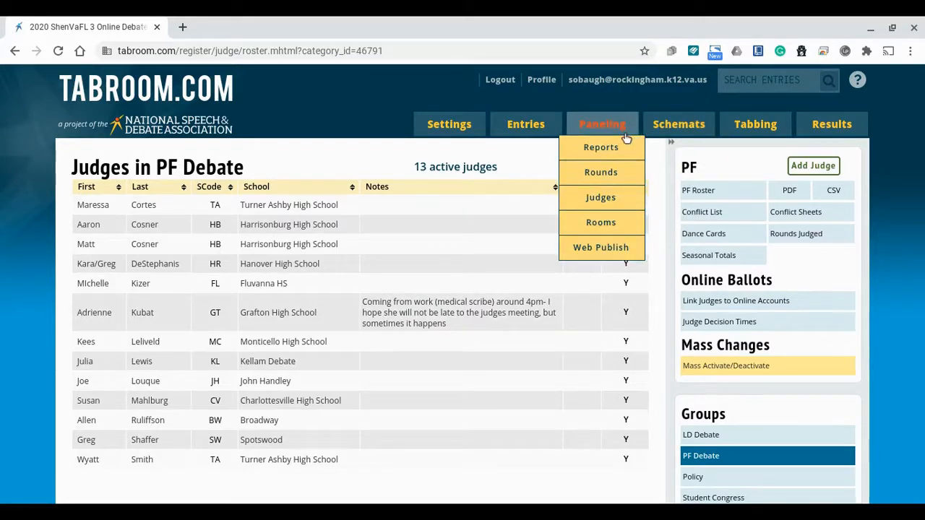
pyautogui.click(618, 180)
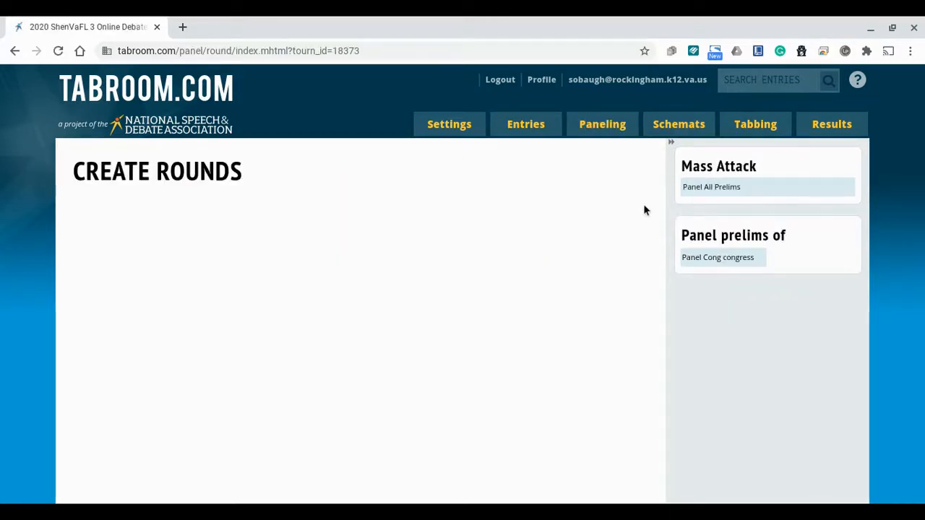
pyautogui.moveTo(620, 126)
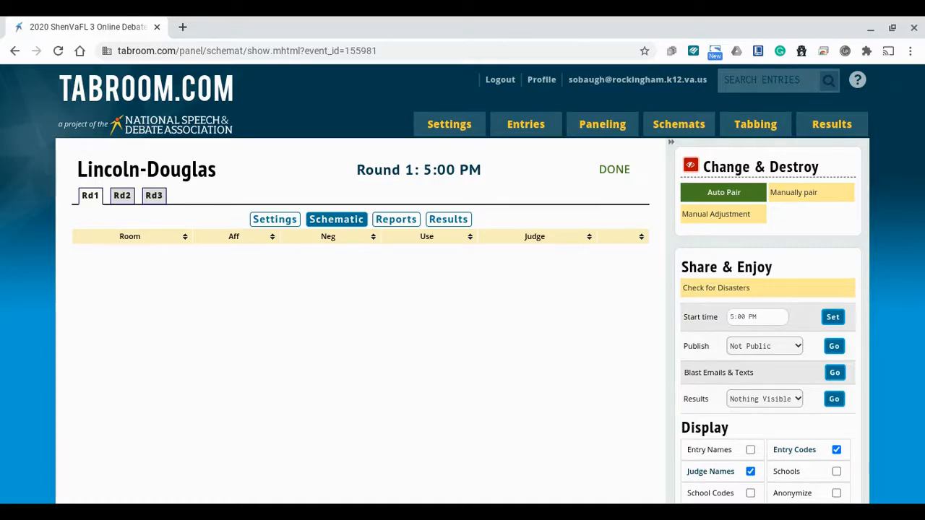
pyautogui.click(691, 201)
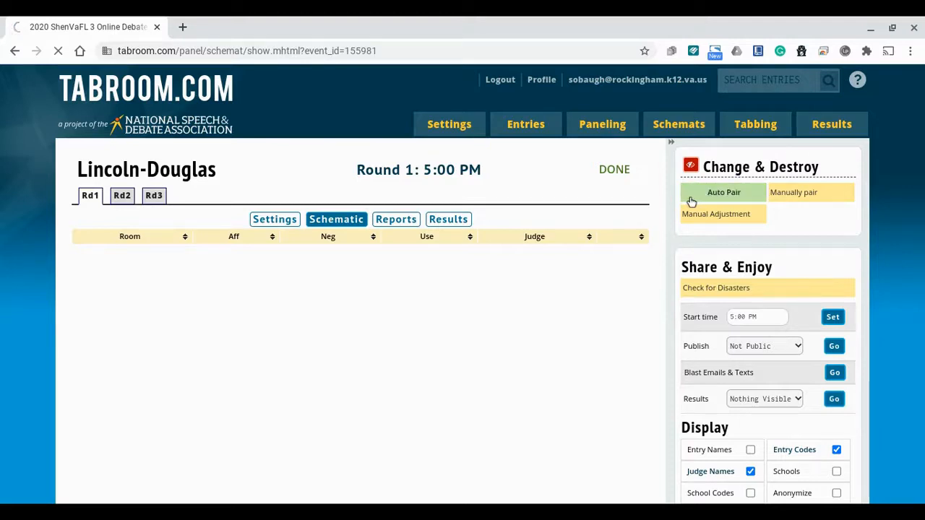
# Step: Auto-assign judges and rooms to the Lincoln-Douglas Round 1 debates
pyautogui.scroll(-1, 600, 207)
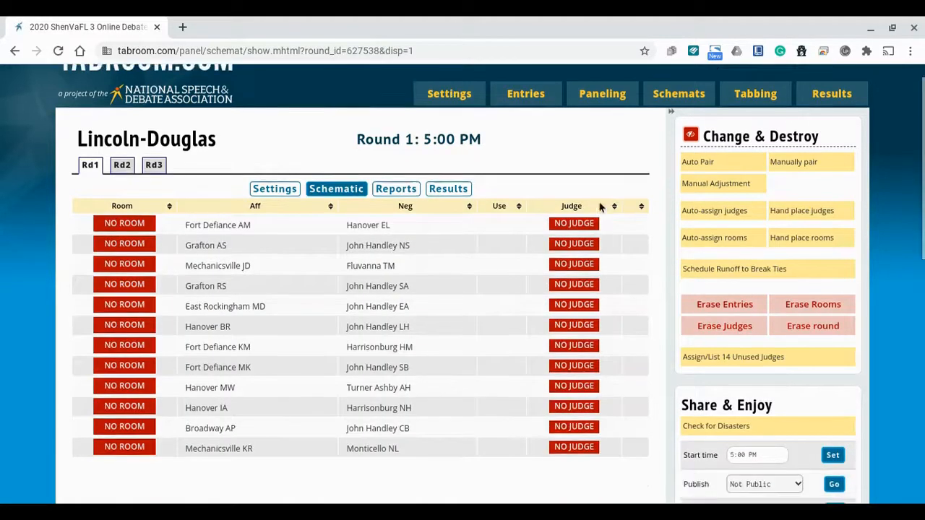
pyautogui.scroll(-1, 600, 207)
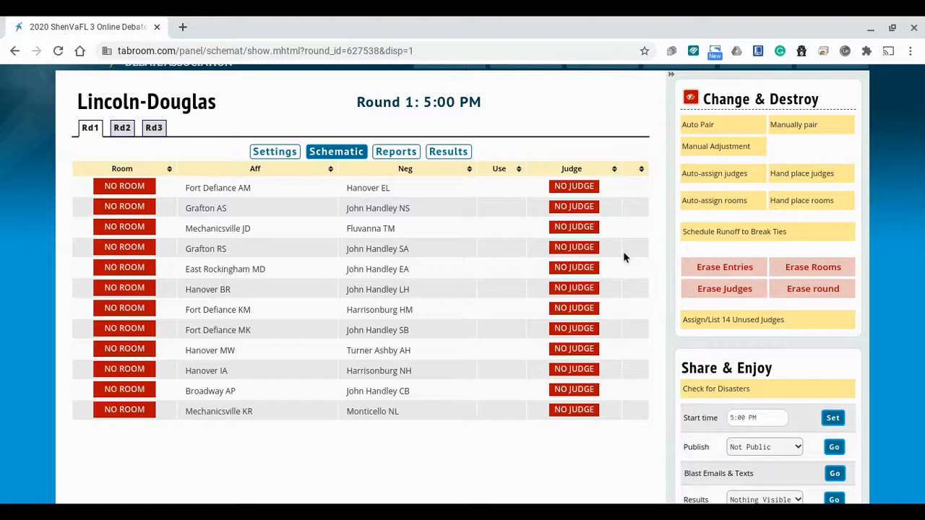
pyautogui.click(696, 178)
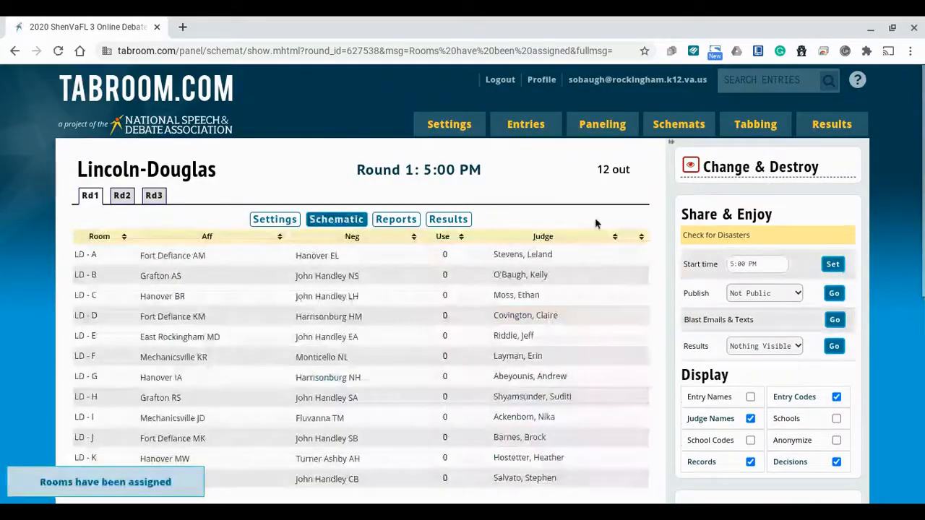
pyautogui.scroll(-1, 592, 218)
pyautogui.scroll(-1, 592, 218)
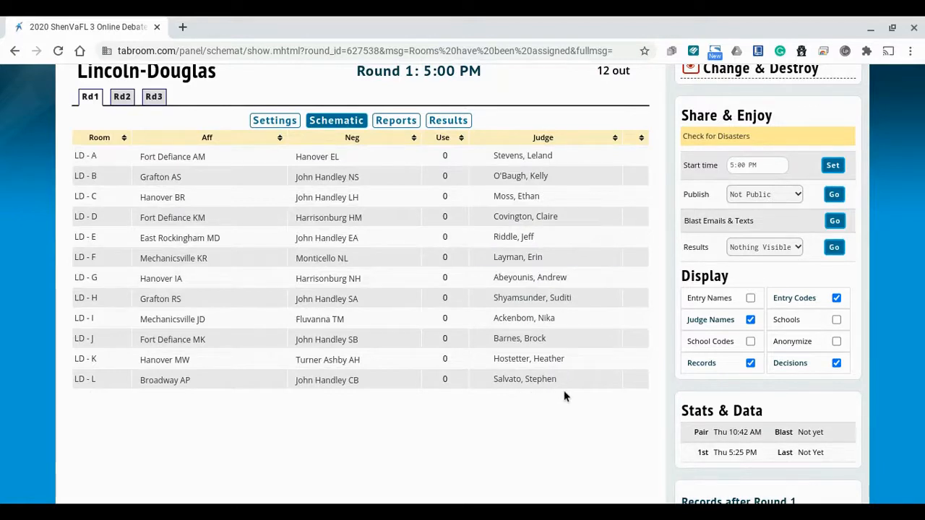
# Step: For the judge in room LD - B of Round 1, examine the swap options among unassigned judges and judges judging elsewhere
pyautogui.click(533, 177)
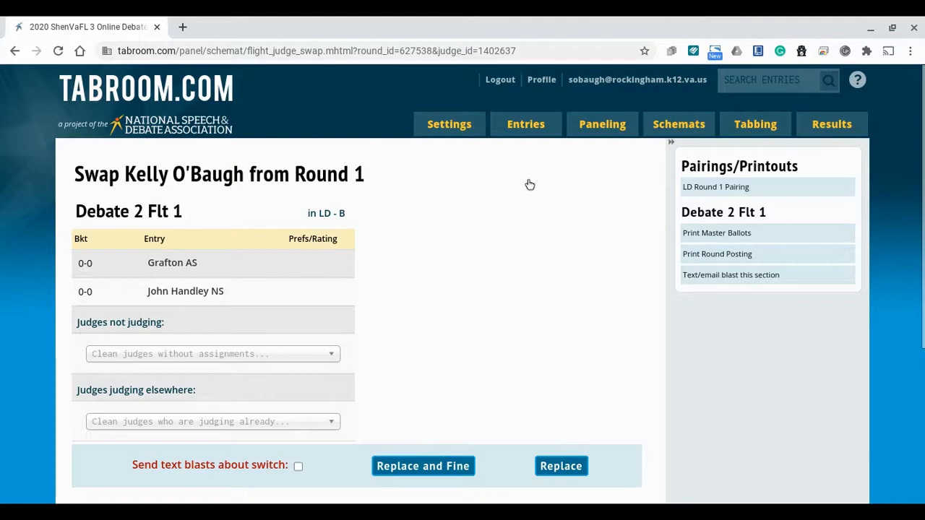
pyautogui.click(744, 187)
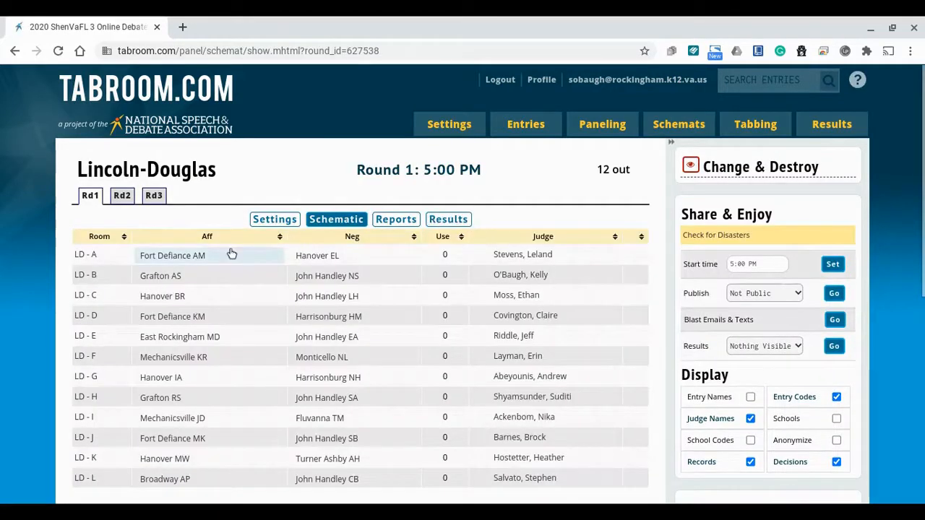
pyautogui.click(560, 281)
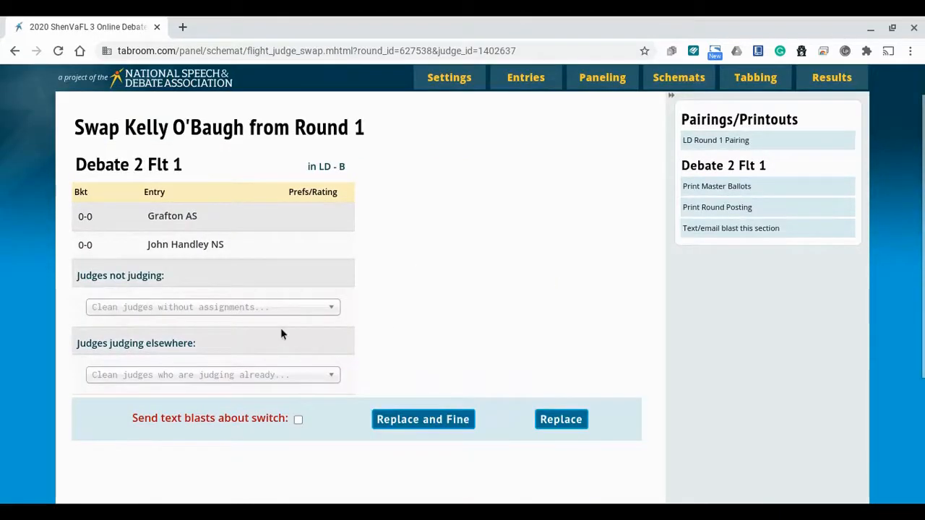
pyautogui.click(282, 310)
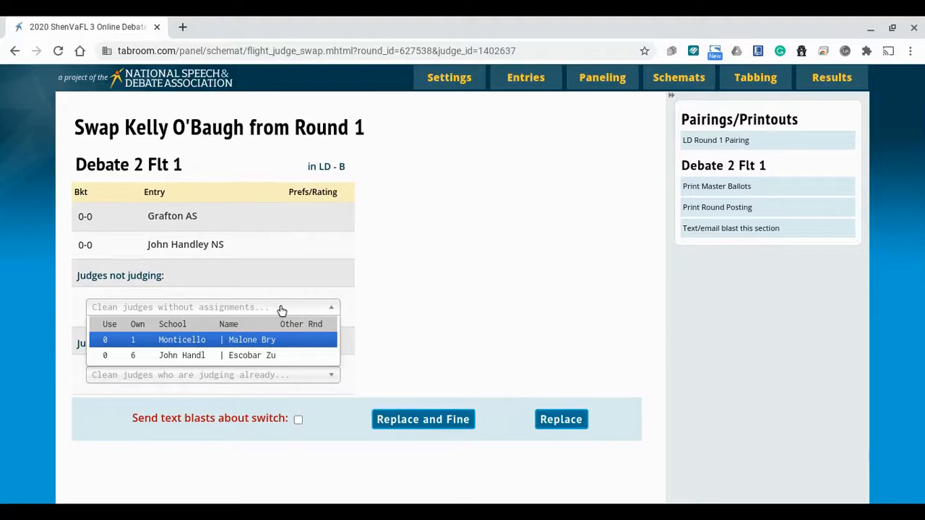
pyautogui.click(409, 305)
pyautogui.click(269, 377)
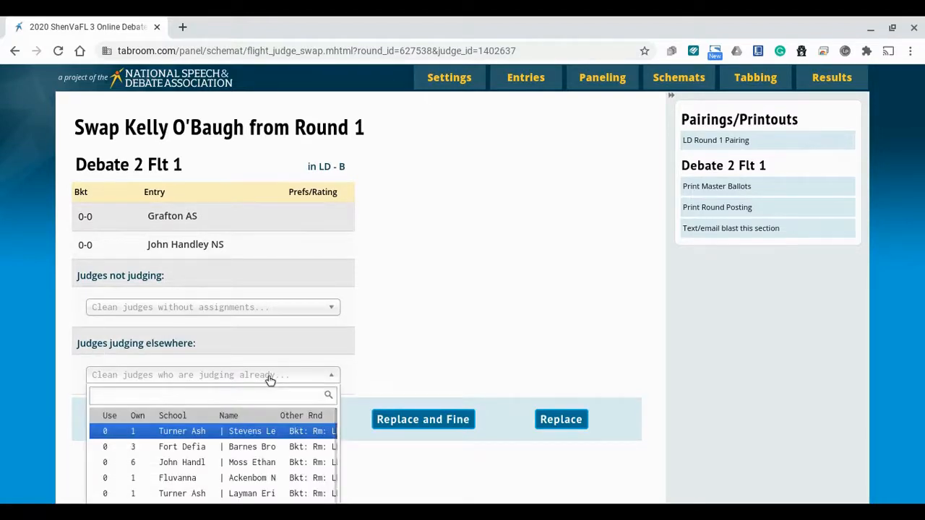
pyautogui.click(414, 353)
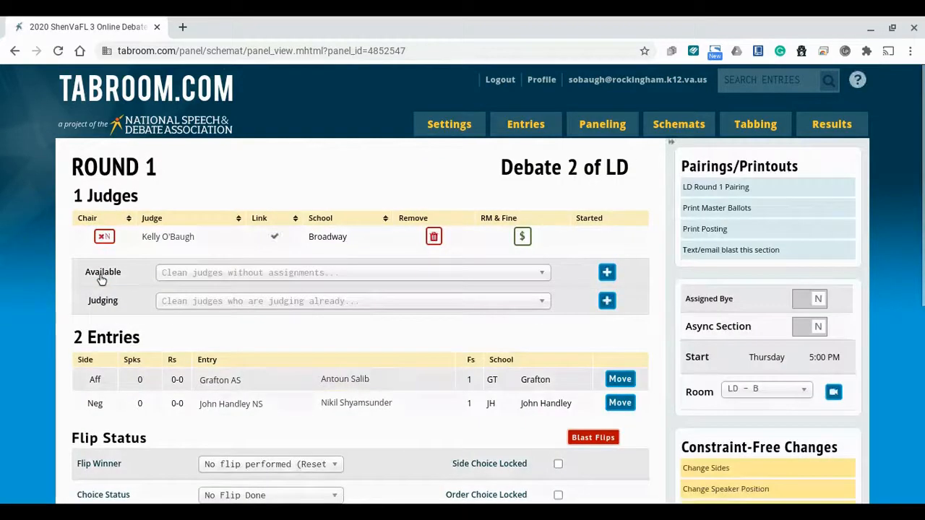
# Step: In Debate 2 of LD Round 1, add the available Monticello judge and remove the Broadway judge
pyautogui.scroll(-1, 101, 279)
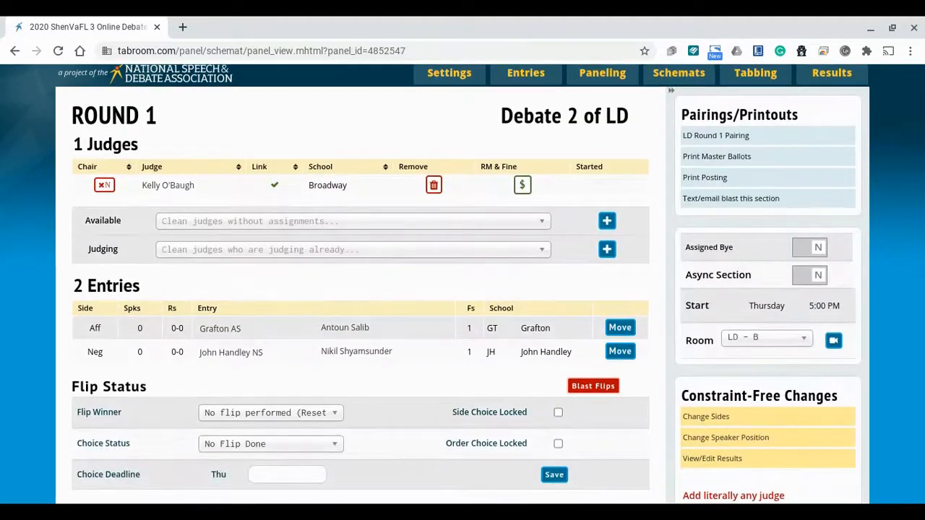
pyautogui.scroll(-2, 462, 284)
pyautogui.scroll(2, 463, 284)
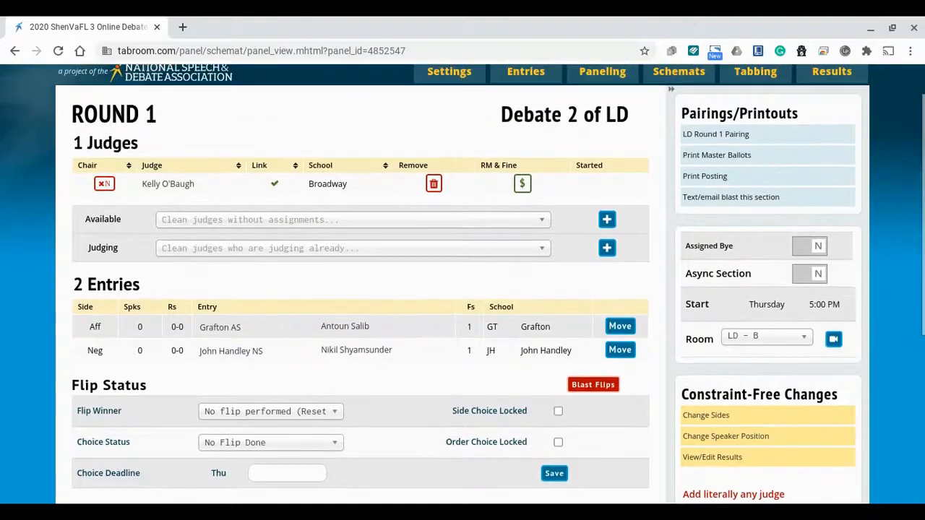
pyautogui.click(415, 222)
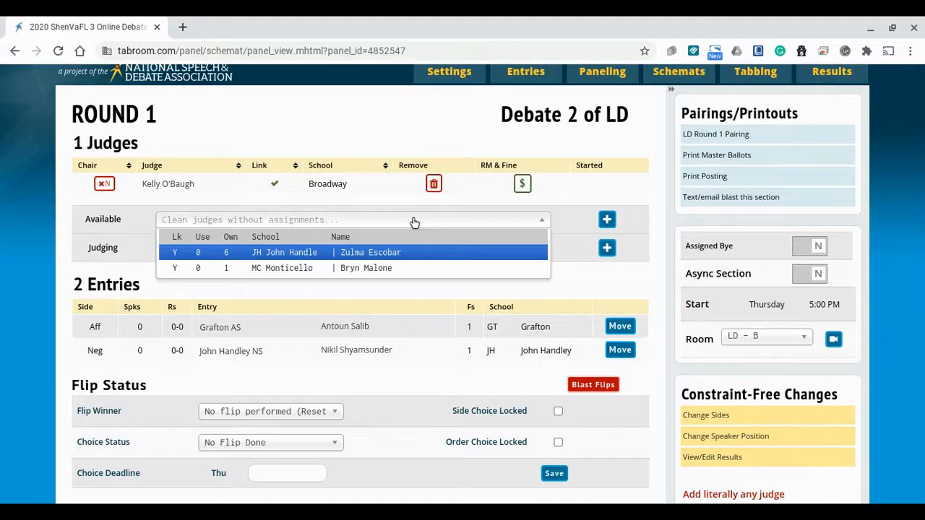
pyautogui.click(402, 268)
pyautogui.click(607, 219)
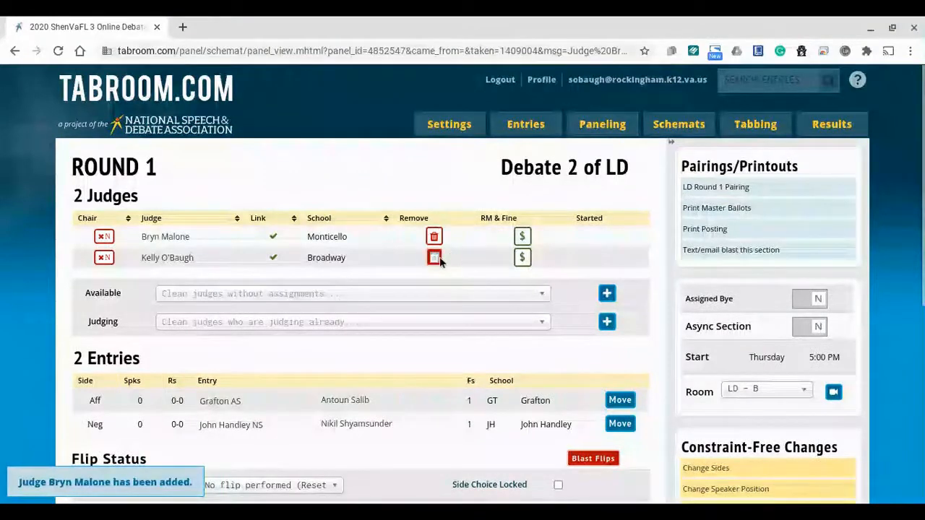
pyautogui.click(434, 257)
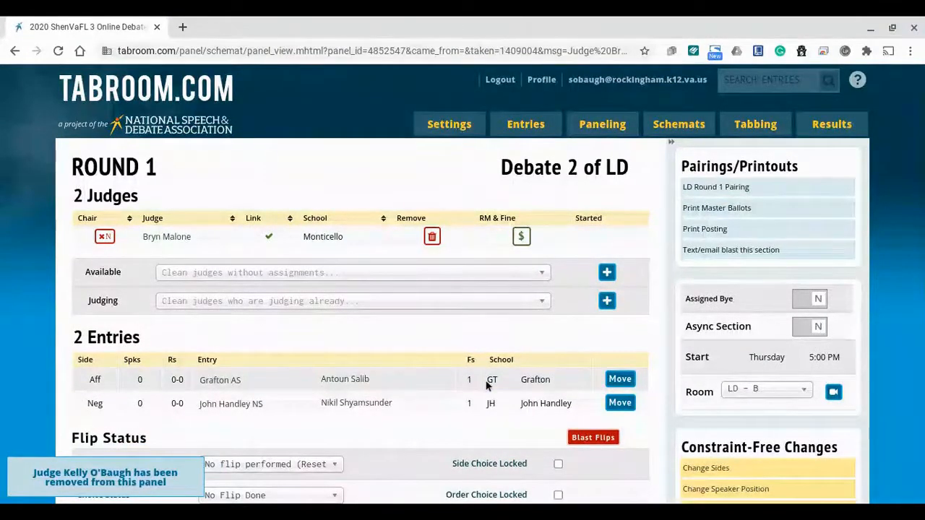
pyautogui.scroll(-2, 486, 383)
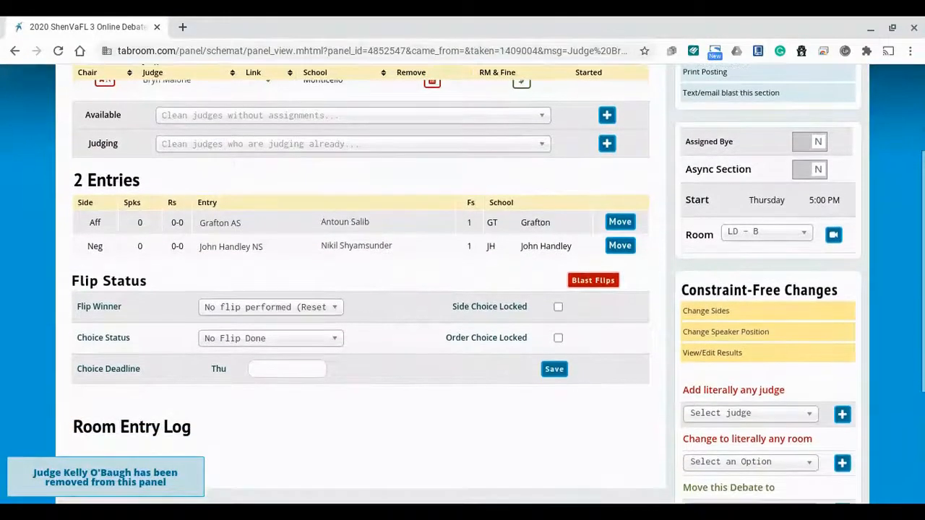
# Step: Review the judges, entries, flip status and constraint-free change options of Debate 2 in LD Round 1
pyautogui.scroll(3, 486, 386)
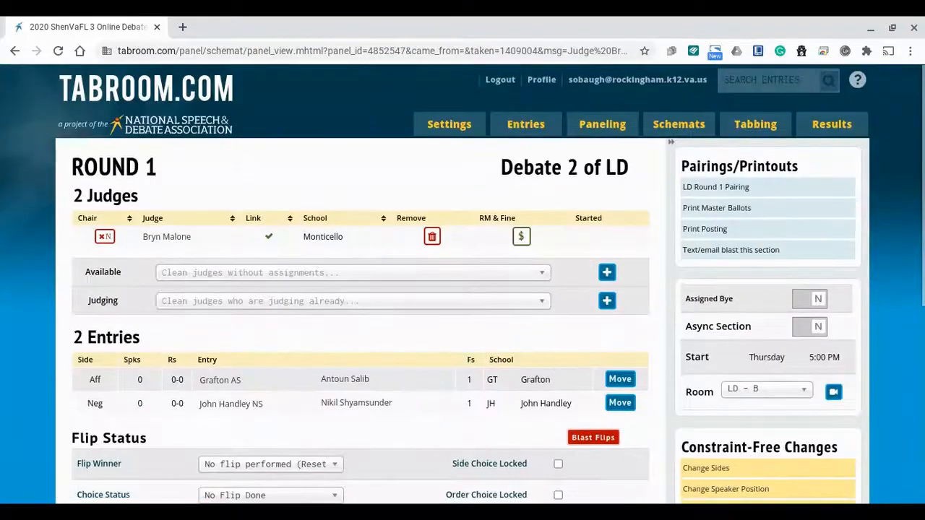
pyautogui.scroll(-2, 462, 289)
pyautogui.scroll(-2, 462, 289)
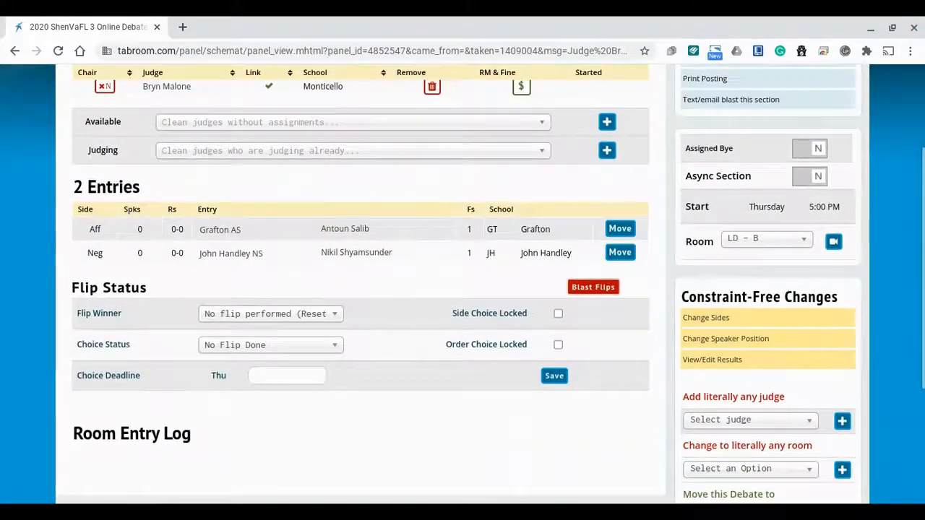
pyautogui.scroll(-3, 462, 284)
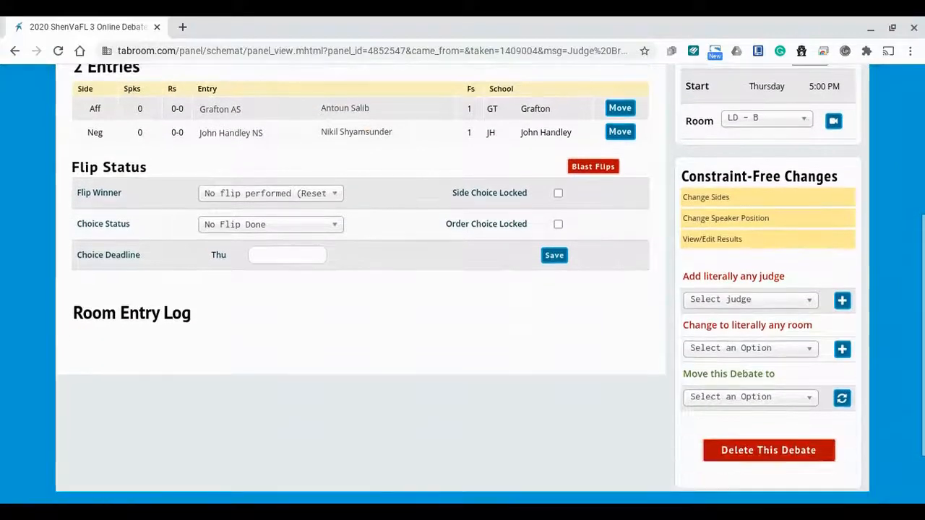
pyautogui.scroll(5, 462, 289)
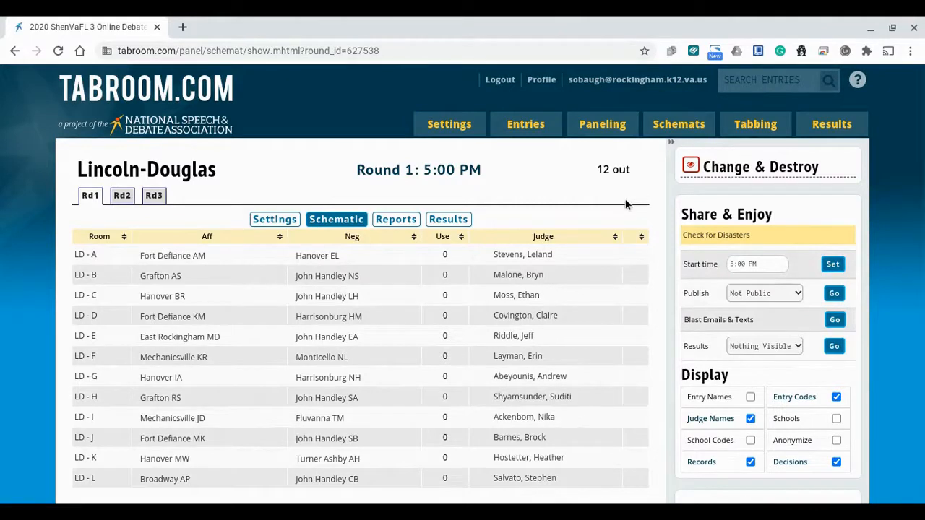
# Step: Select Full Schematic as the publishing option for Lincoln-Douglas Round 1
pyautogui.click(740, 301)
pyautogui.click(755, 315)
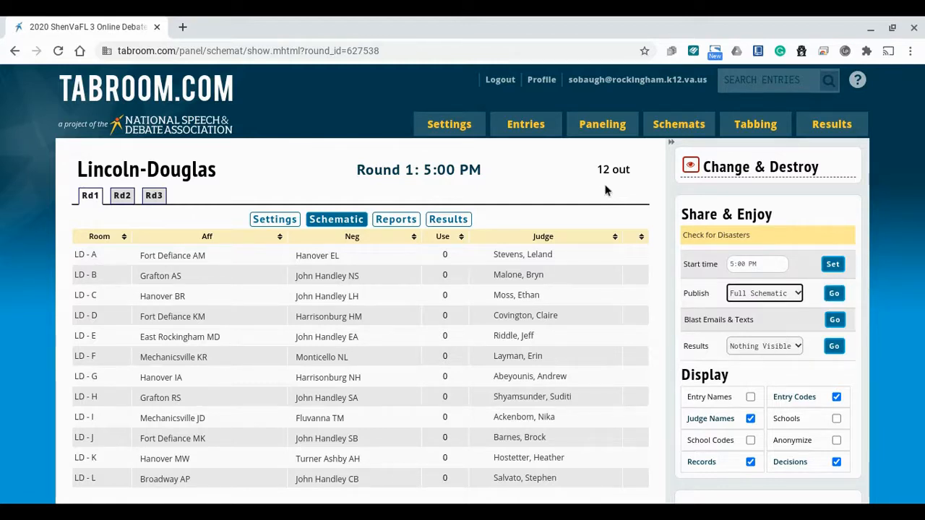
# Step: In the web publishing settings, set the mass publication of primary results, secondary results and feedback to None
pyautogui.moveTo(594, 118)
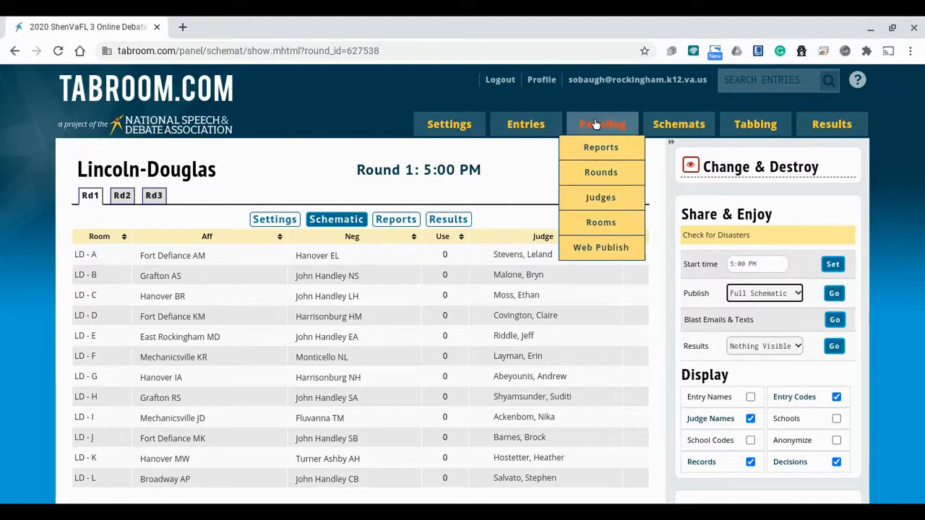
pyautogui.click(582, 247)
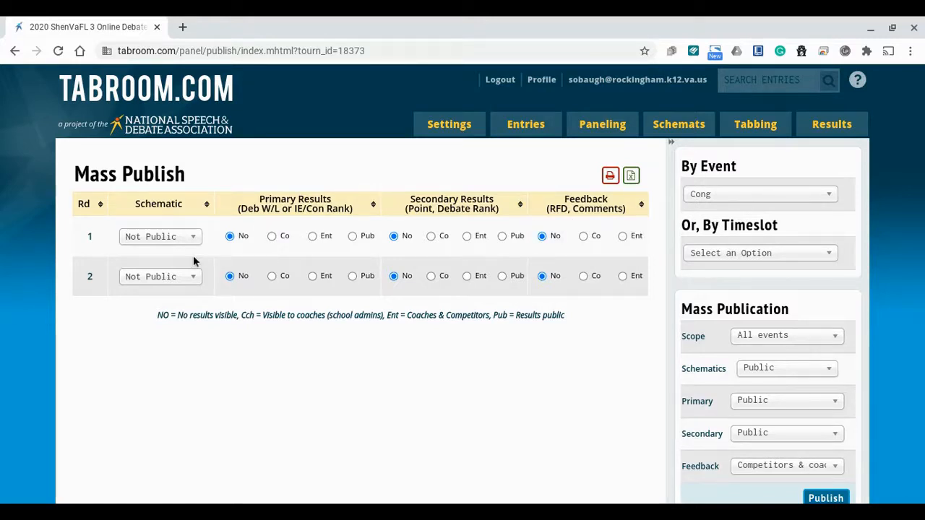
pyautogui.scroll(-2, 381, 359)
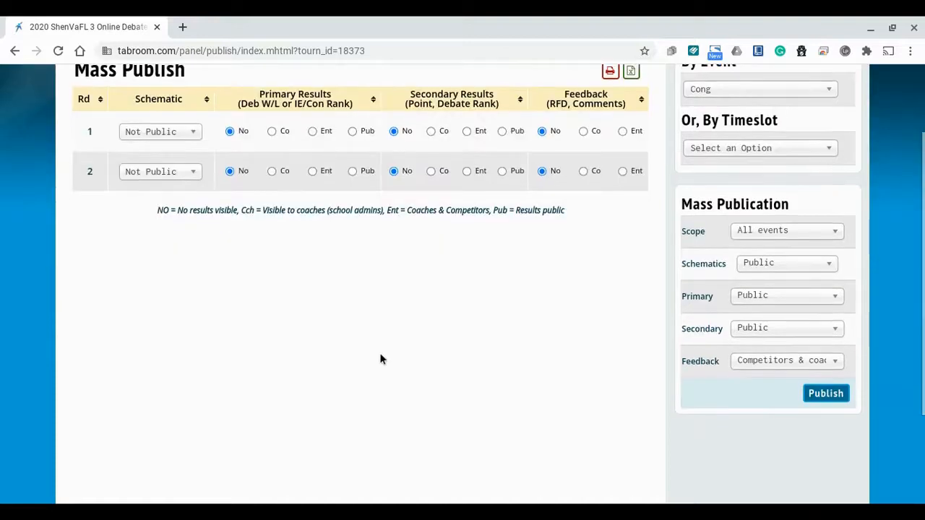
pyautogui.click(764, 301)
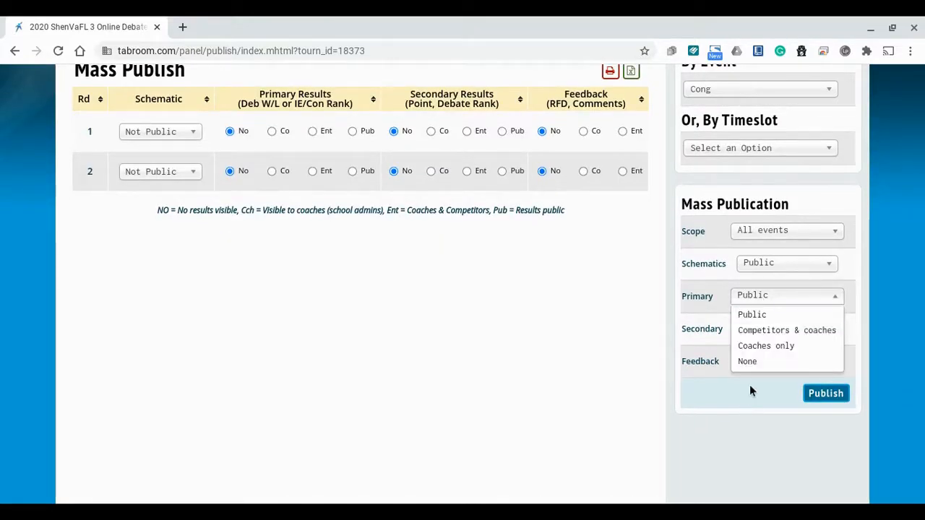
pyautogui.click(754, 362)
pyautogui.click(756, 329)
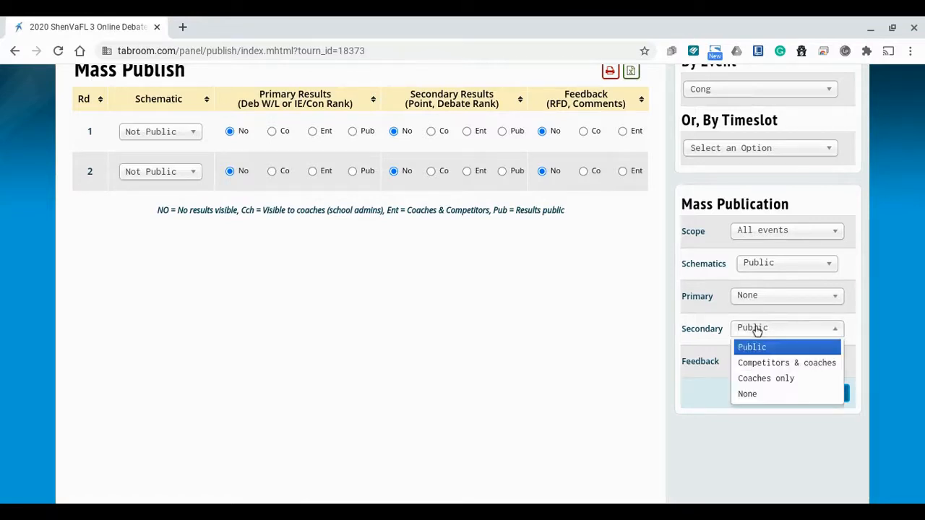
pyautogui.click(749, 400)
pyautogui.click(754, 362)
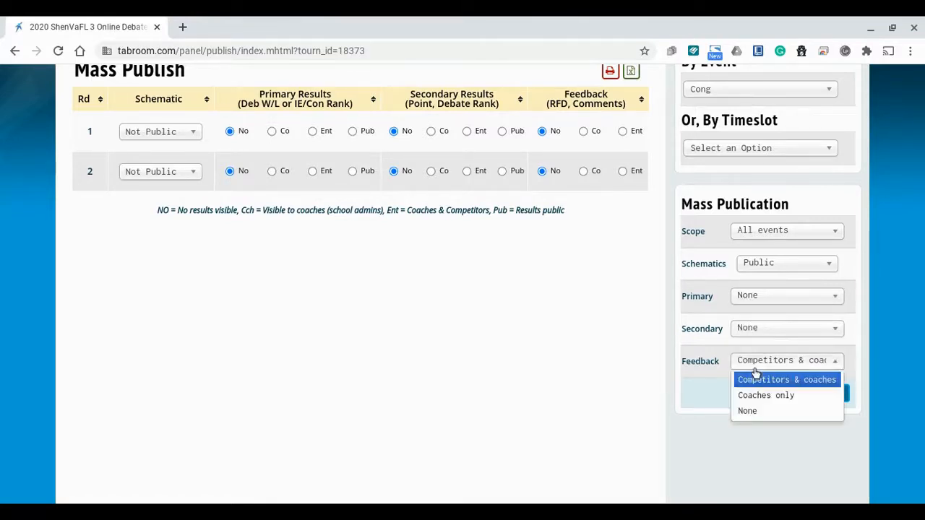
pyautogui.click(755, 412)
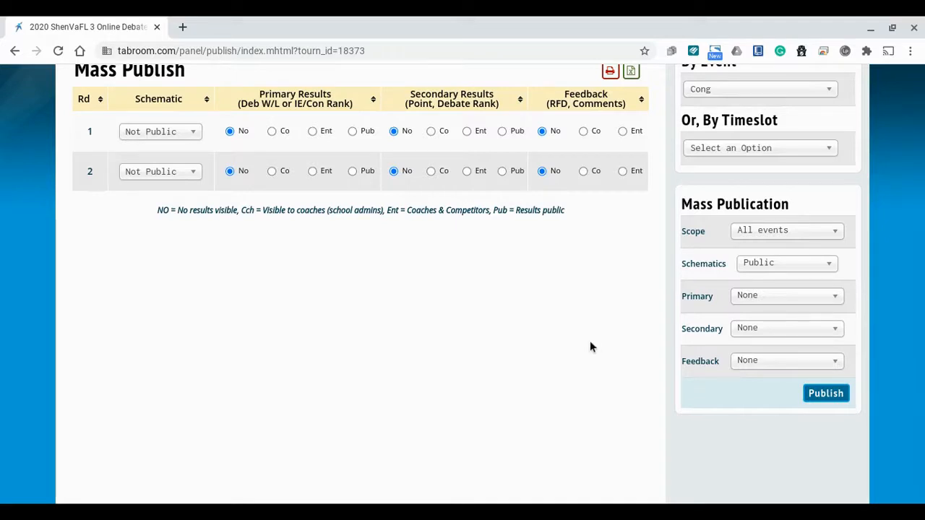
# Step: Open the Lincoln-Douglas schematic and review the Round 1 pairings with their judges
pyautogui.scroll(2, 589, 348)
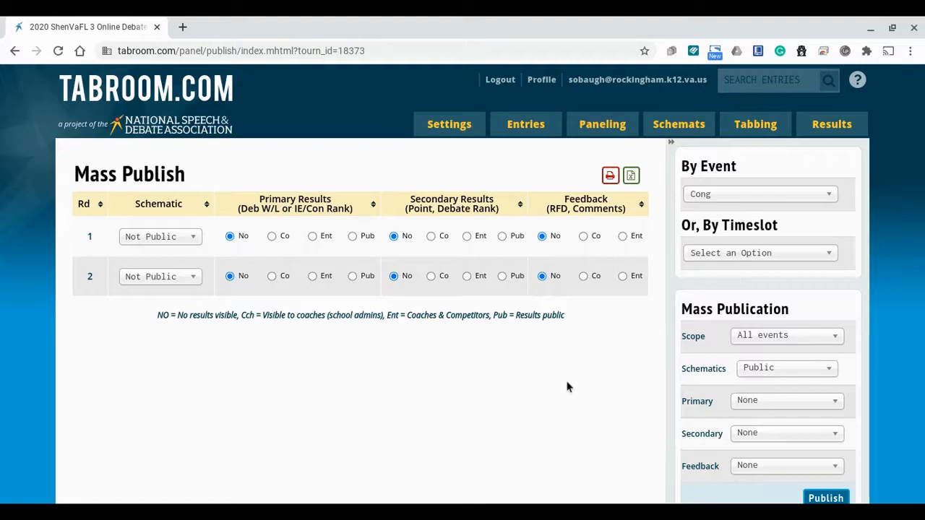
pyautogui.moveTo(678, 125)
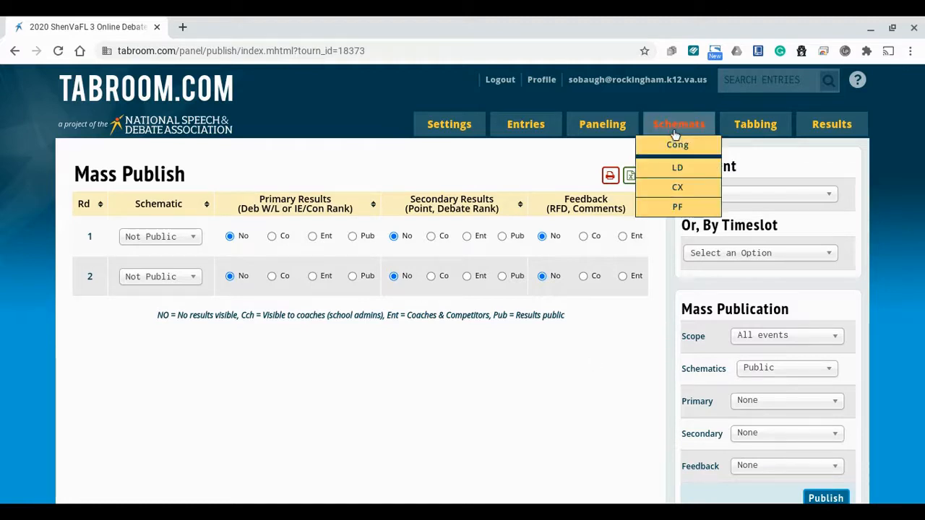
pyautogui.click(657, 177)
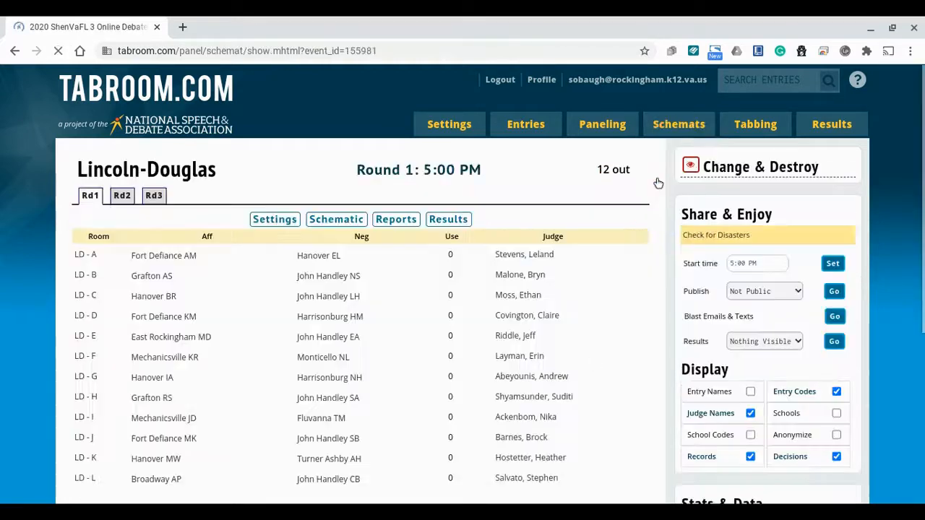
pyautogui.scroll(-2, 546, 187)
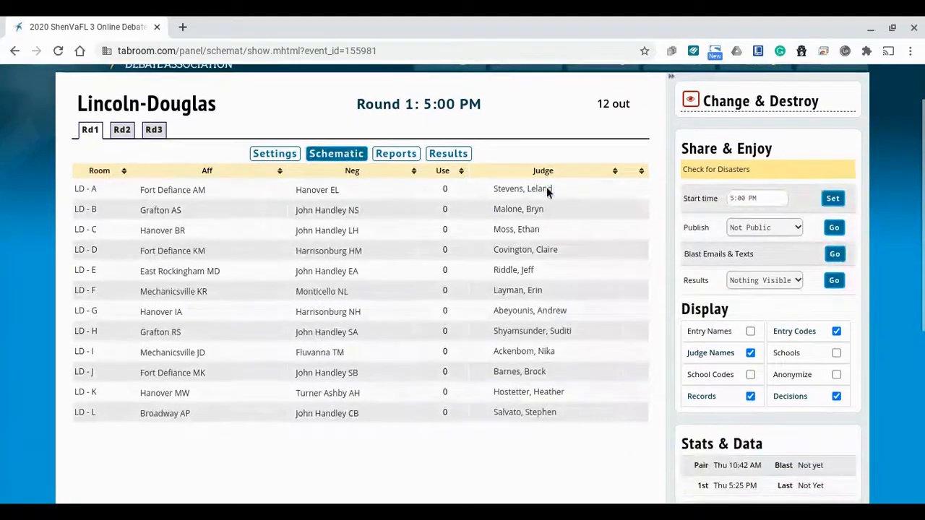
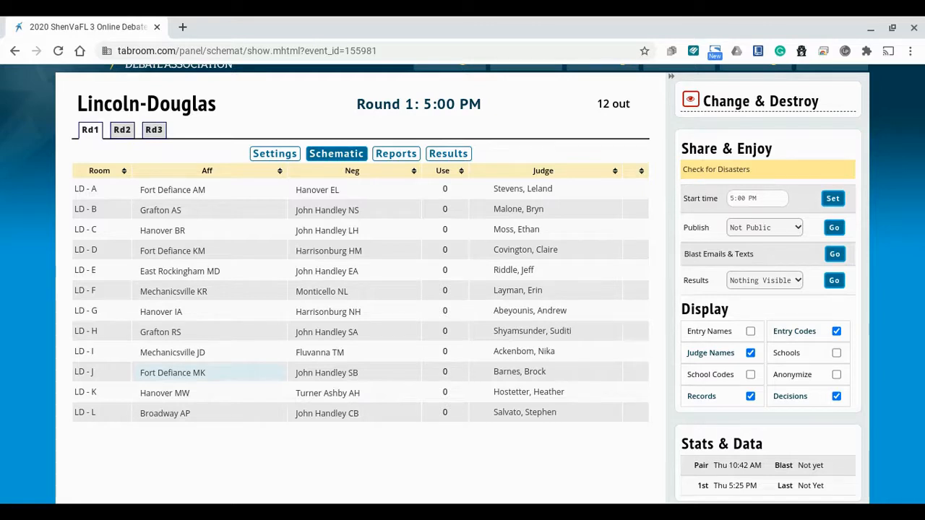
pyautogui.scroll(1, 335, 338)
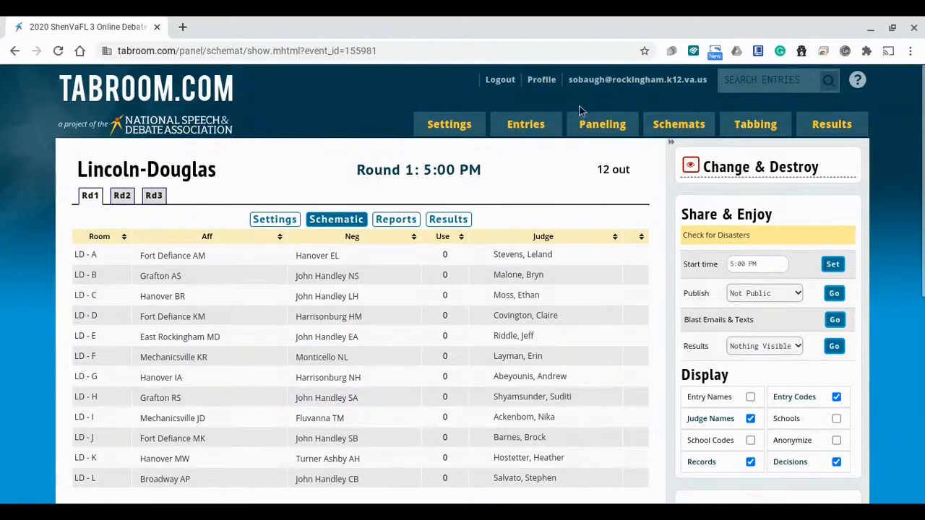
# Step: Open the LD Debate judge roster and view the details of the Fort Defiance judge assigned to room LD - J
pyautogui.moveTo(525, 124)
pyautogui.click(516, 203)
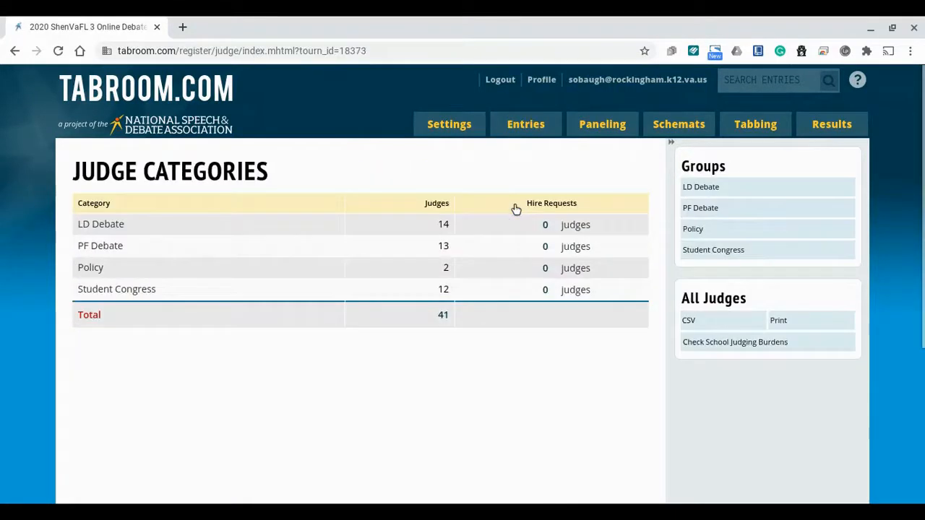
pyautogui.click(123, 226)
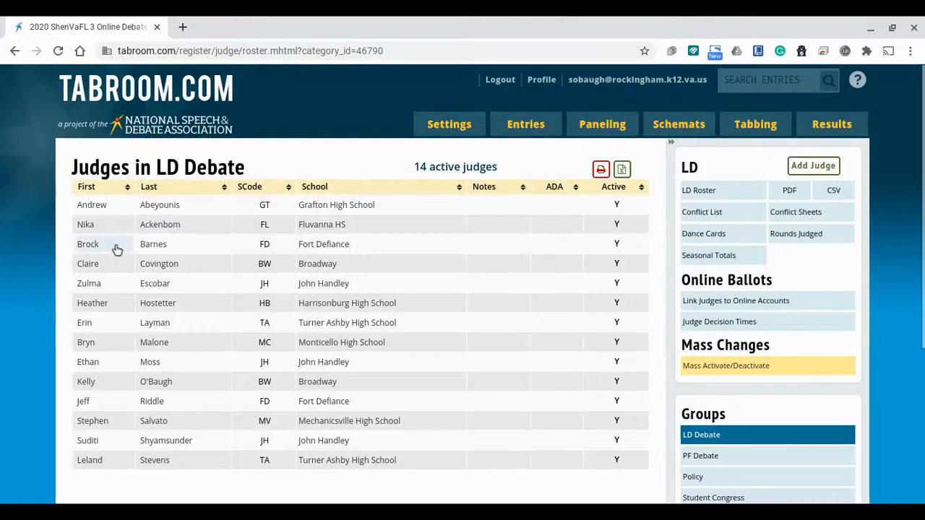
pyautogui.click(117, 249)
pyautogui.scroll(-1, 808, 340)
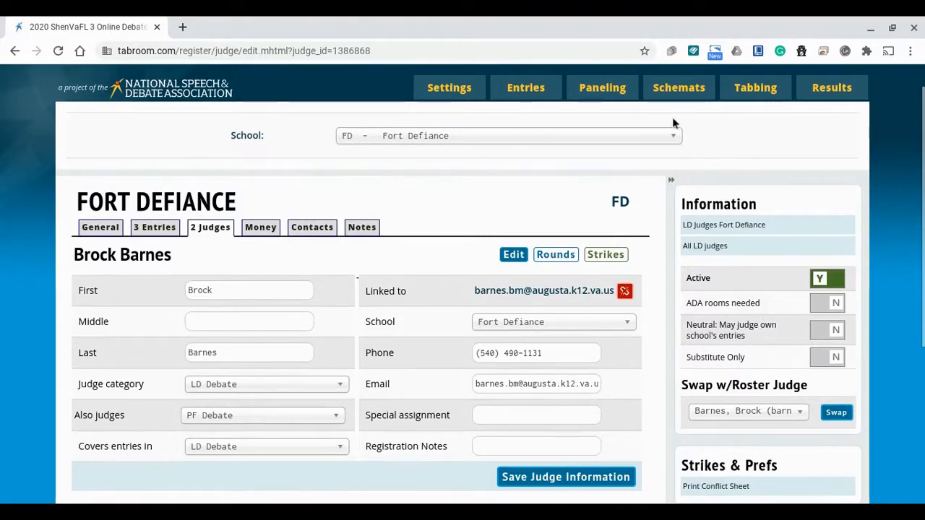
# Step: Open the Lincoln-Douglas Round 1 debate in room LD - J and add the available John Handley judge
pyautogui.moveTo(664, 84)
pyautogui.click(654, 141)
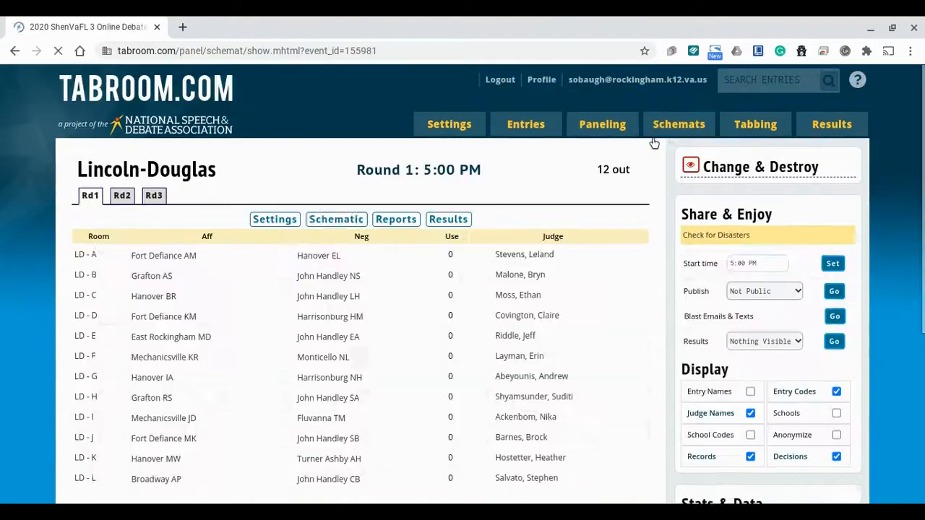
pyautogui.scroll(-2, 509, 235)
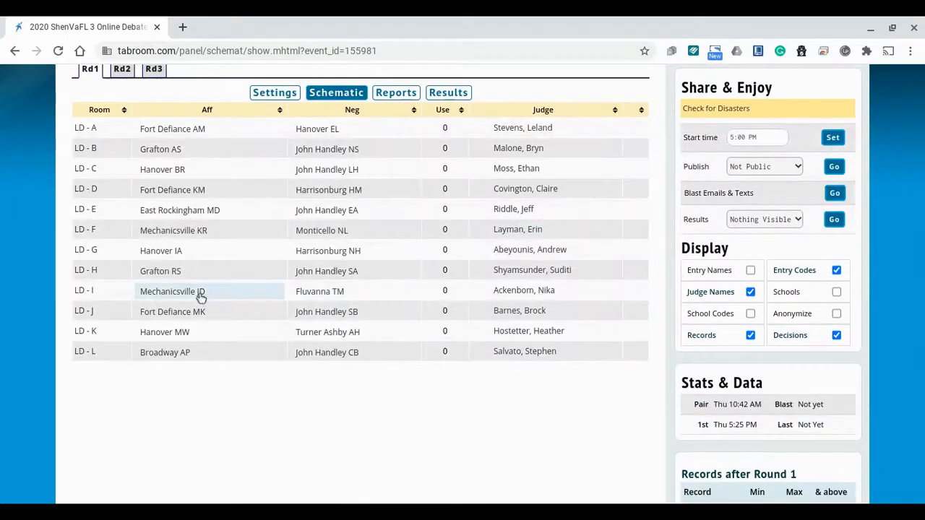
pyautogui.click(106, 315)
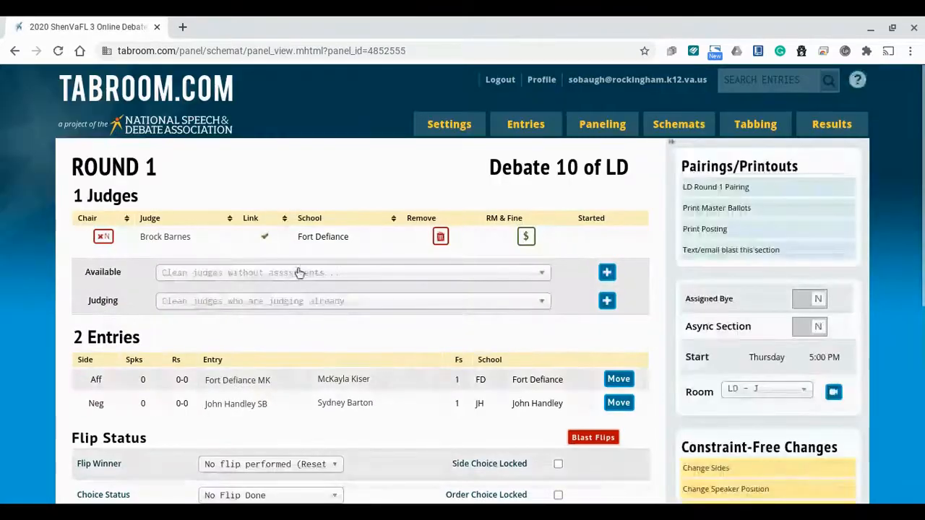
pyautogui.click(296, 273)
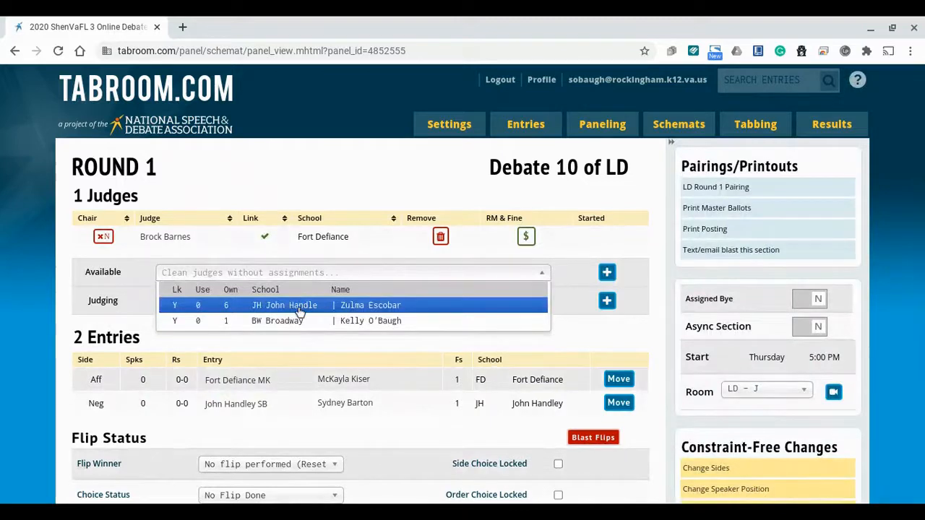
pyautogui.click(297, 306)
pyautogui.click(606, 272)
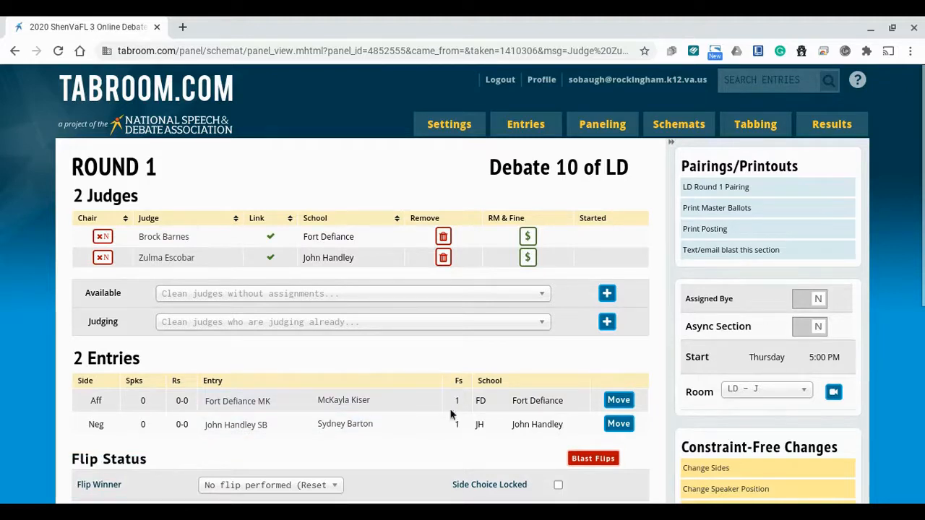
# Step: Remove both judges from Debate 10 and swap in the Monticello judge who is already judging in room LD - B
pyautogui.click(443, 238)
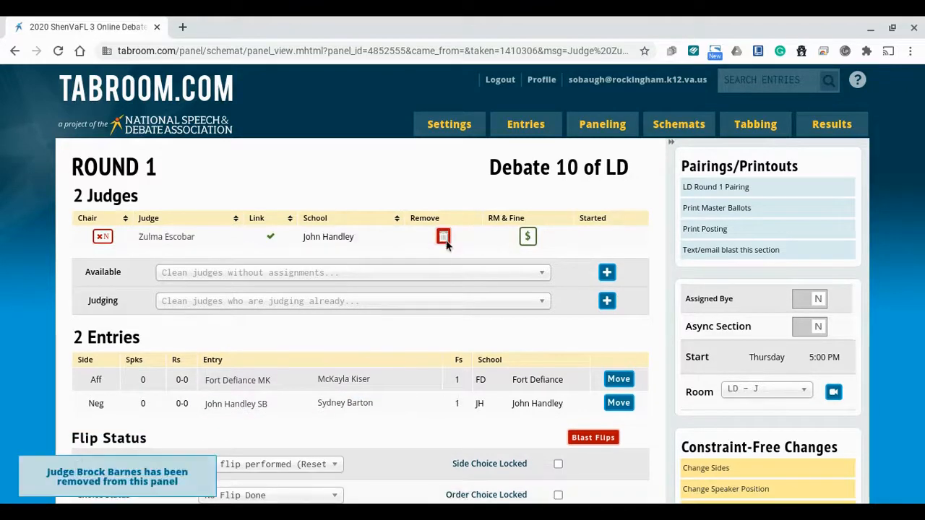
pyautogui.click(441, 239)
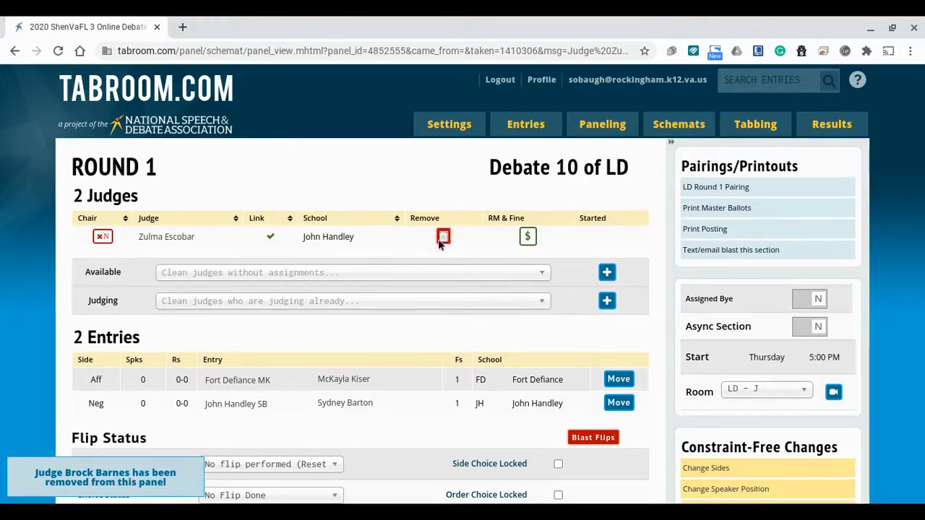
pyautogui.click(407, 253)
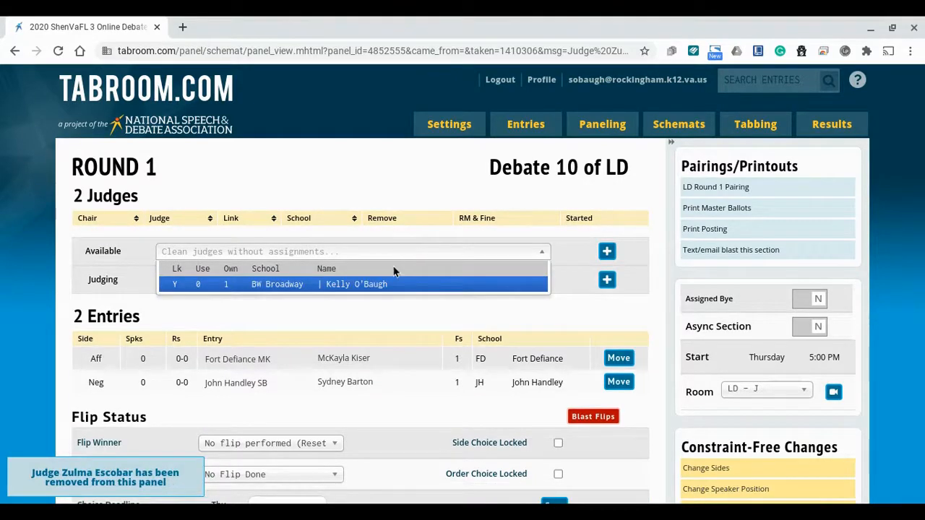
pyautogui.click(380, 286)
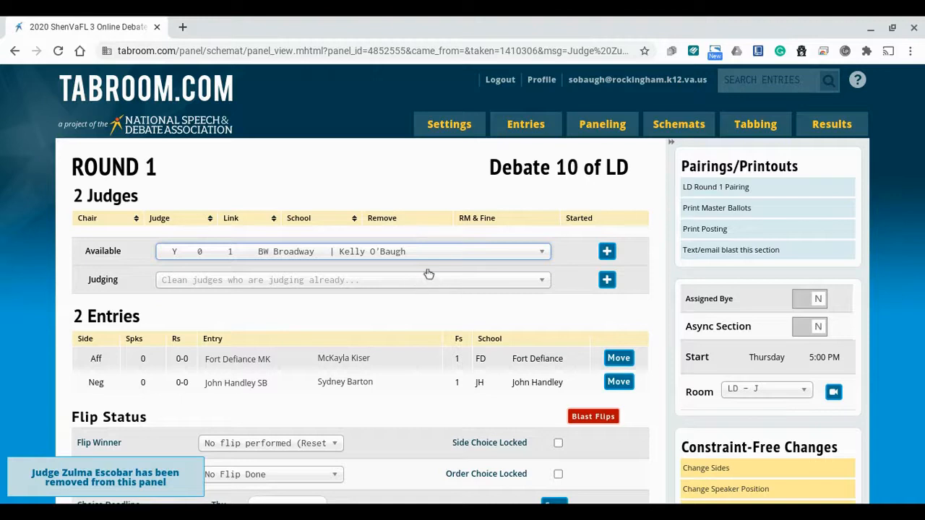
pyautogui.click(403, 280)
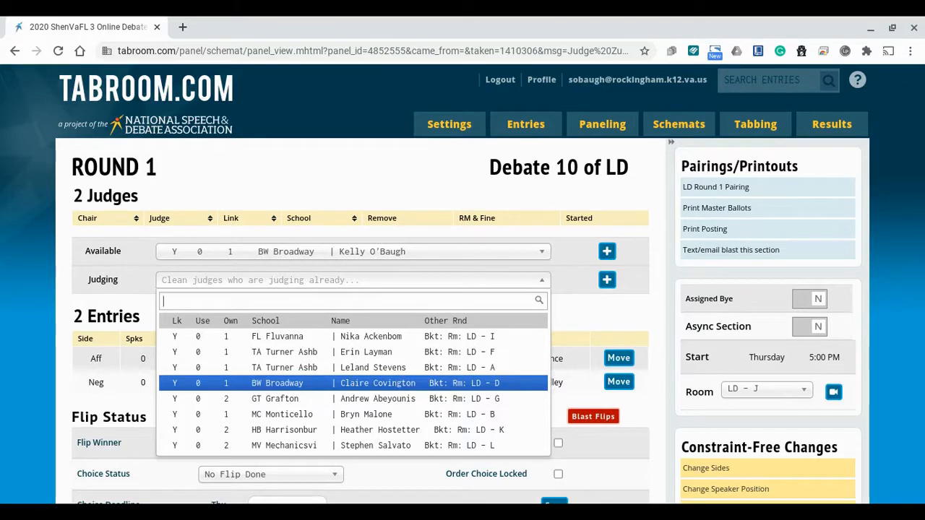
pyautogui.click(371, 415)
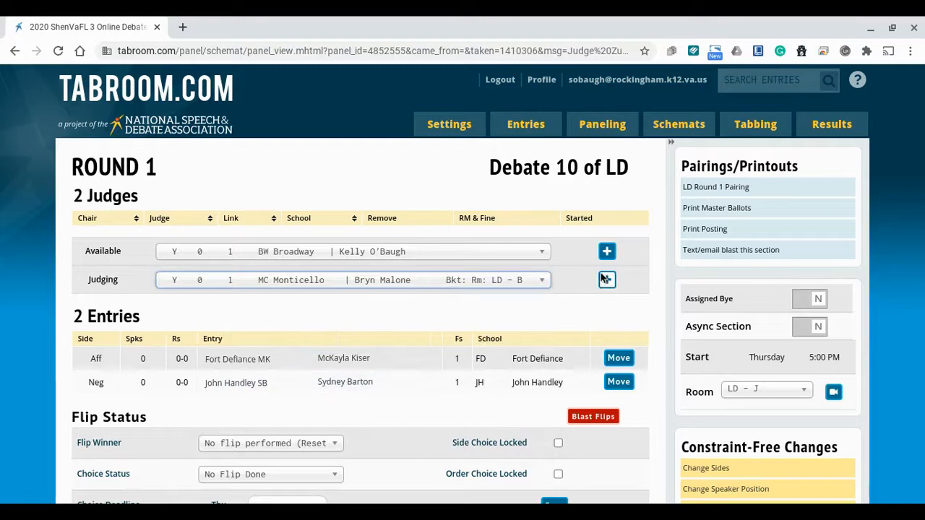
pyautogui.click(606, 284)
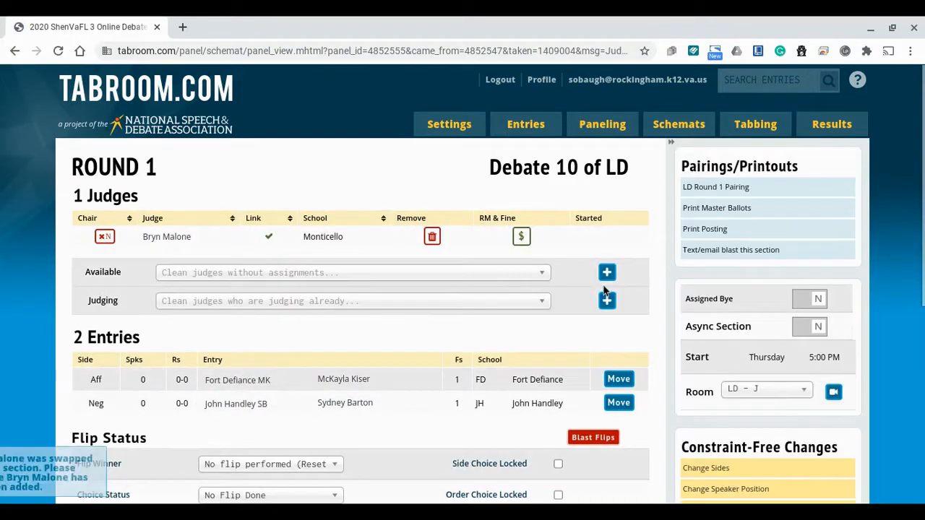
# Step: Return to the LD Round 1 pairing, open the debate in room LD - B and add the available Fort Defiance judge
pyautogui.click(694, 186)
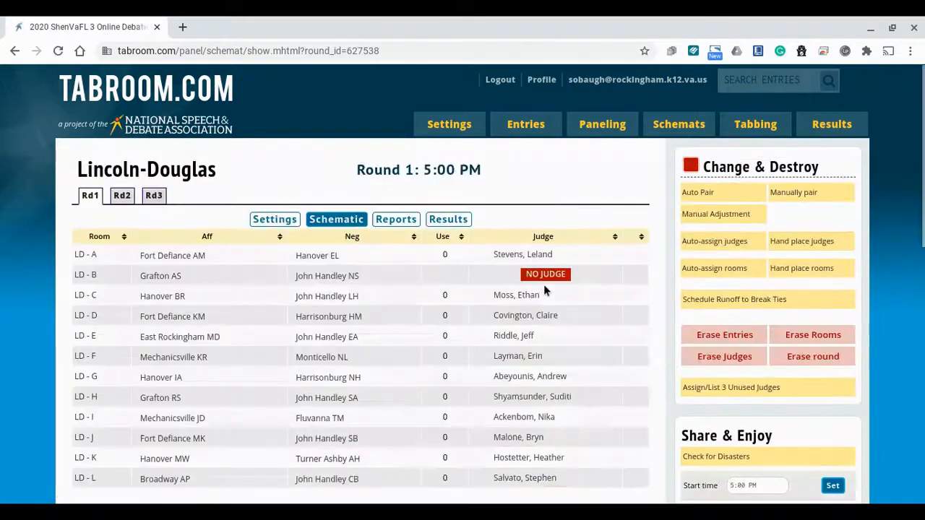
pyautogui.click(92, 277)
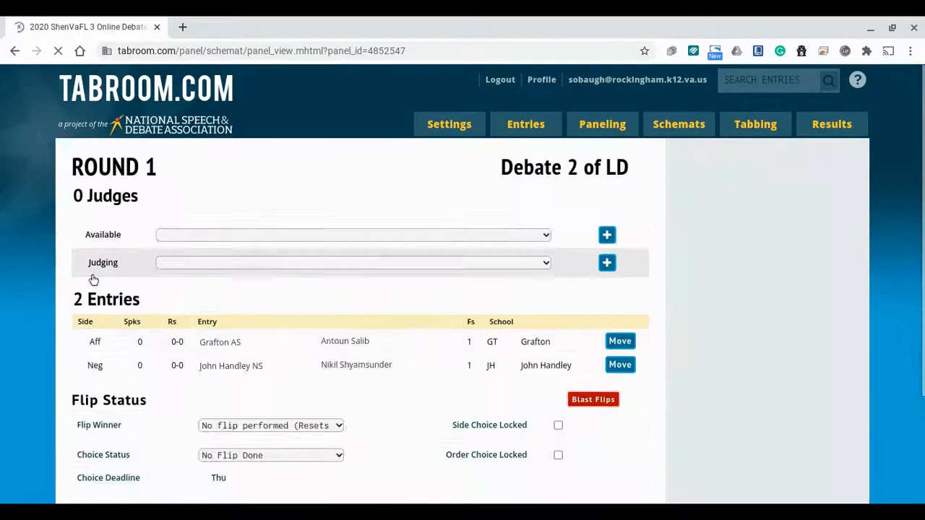
pyautogui.click(289, 239)
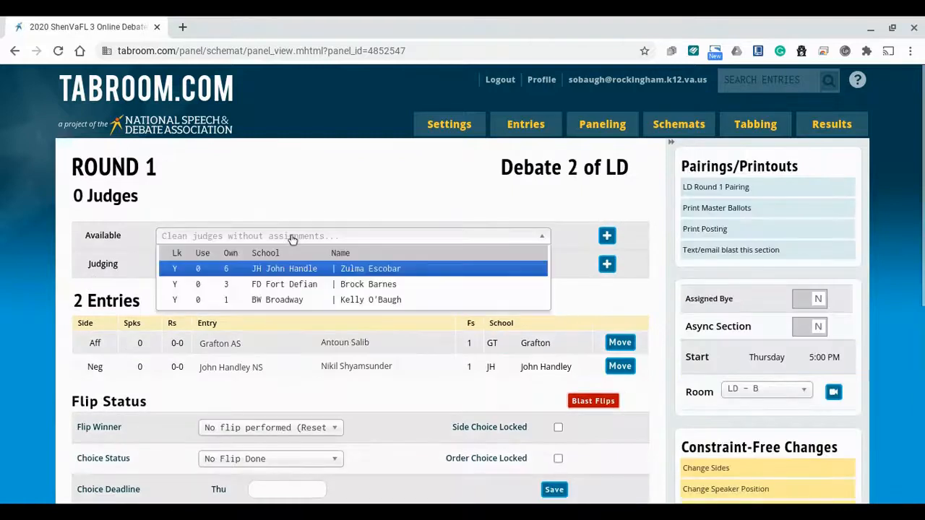
pyautogui.click(296, 285)
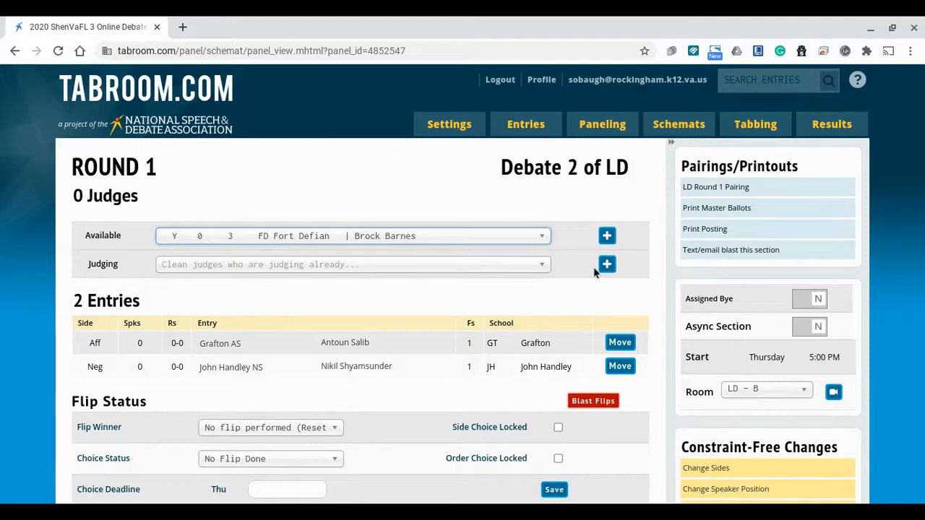
pyautogui.click(605, 239)
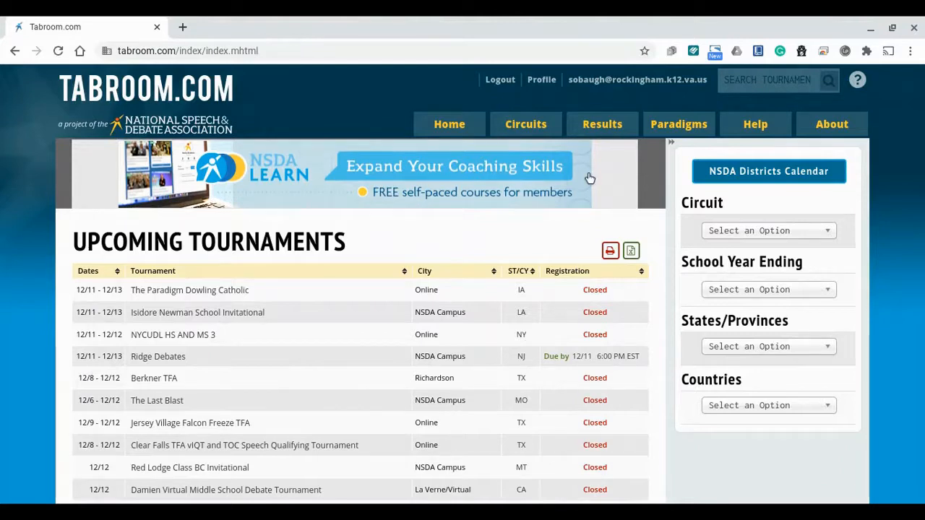
# Step: Switch to the 2020 ShenVaFL 3 Online Forensics tournament and open its web publishing page
pyautogui.click(603, 85)
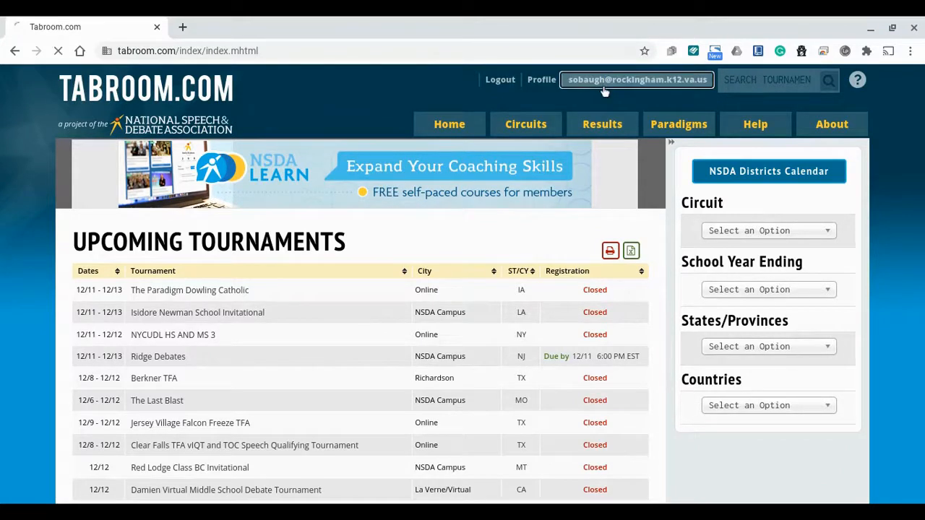
pyautogui.click(781, 327)
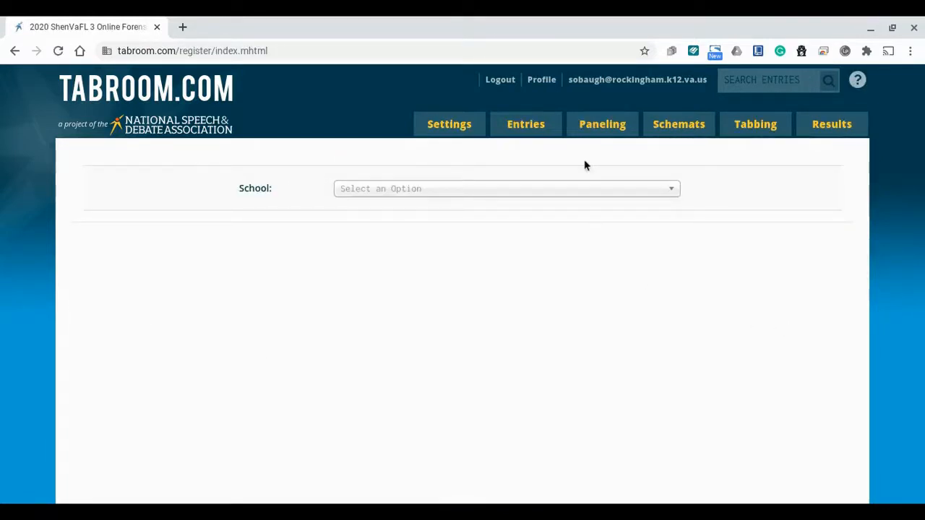
pyautogui.moveTo(607, 127)
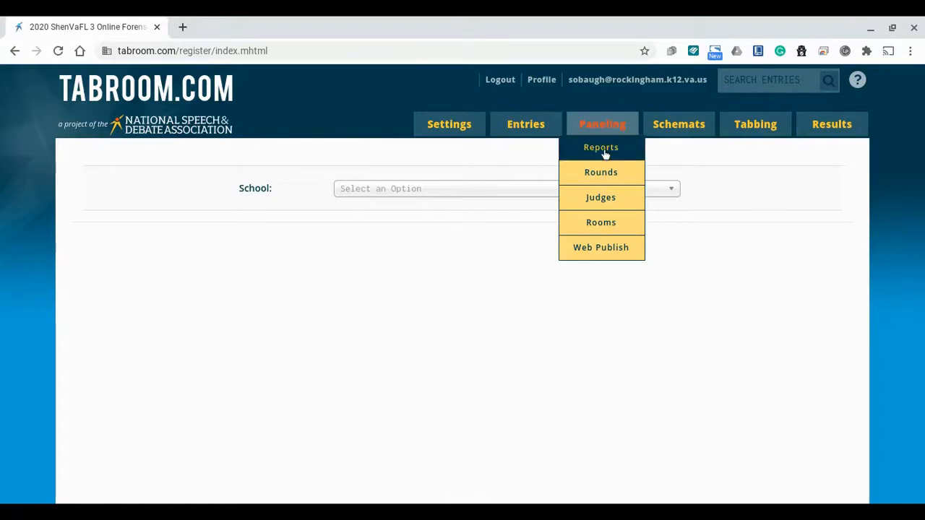
pyautogui.click(605, 263)
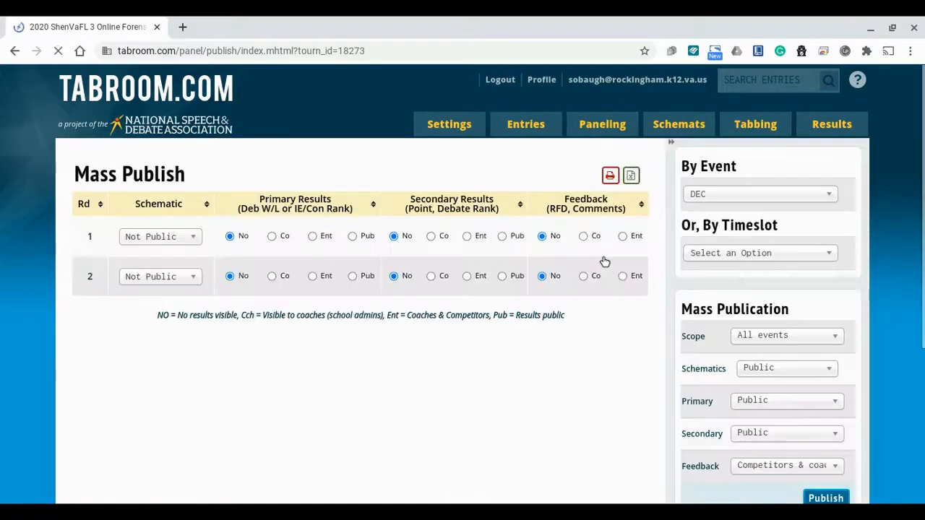
# Step: Check the round publication settings of the DI, HDU and INF events one after another
pyautogui.click(722, 195)
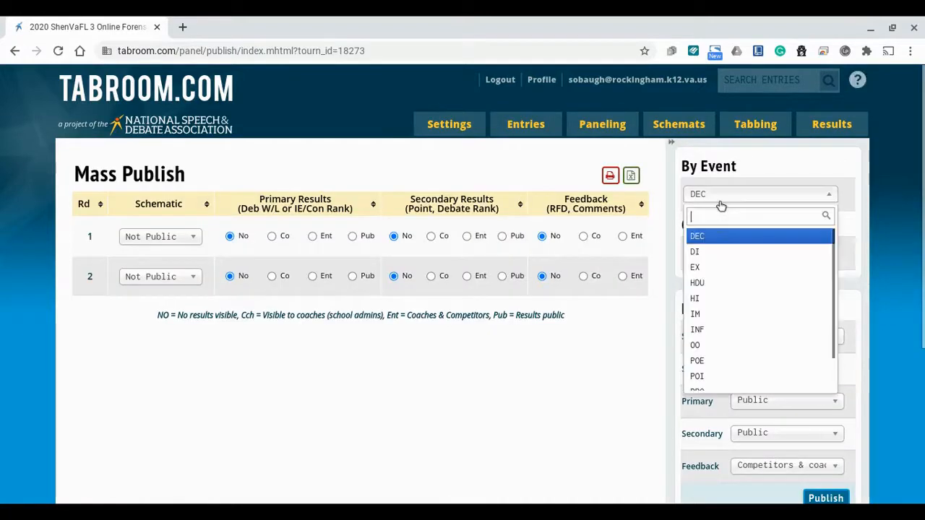
pyautogui.click(718, 251)
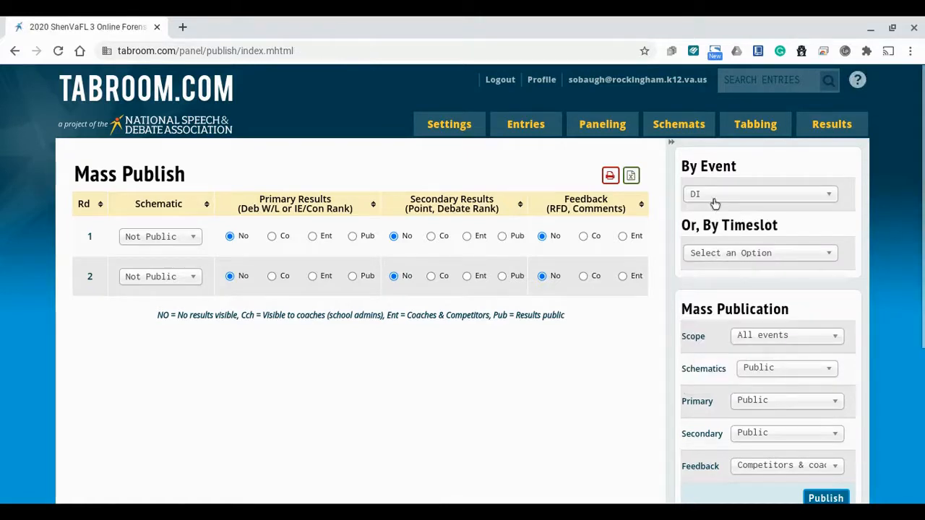
pyautogui.click(714, 203)
pyautogui.click(710, 284)
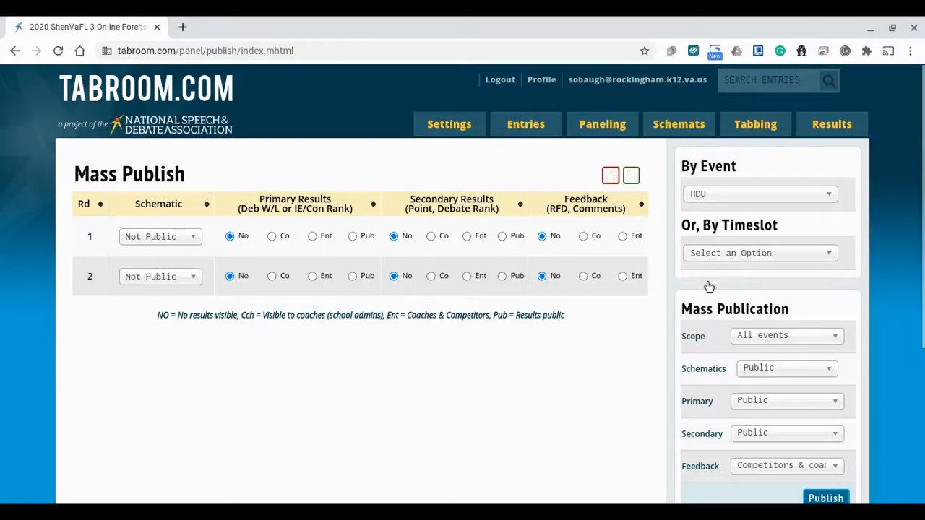
pyautogui.click(708, 204)
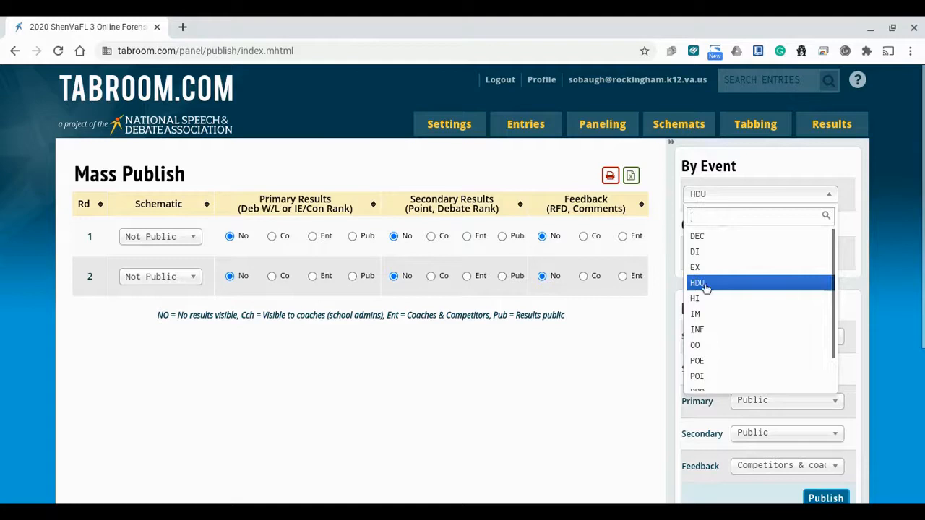
pyautogui.click(702, 332)
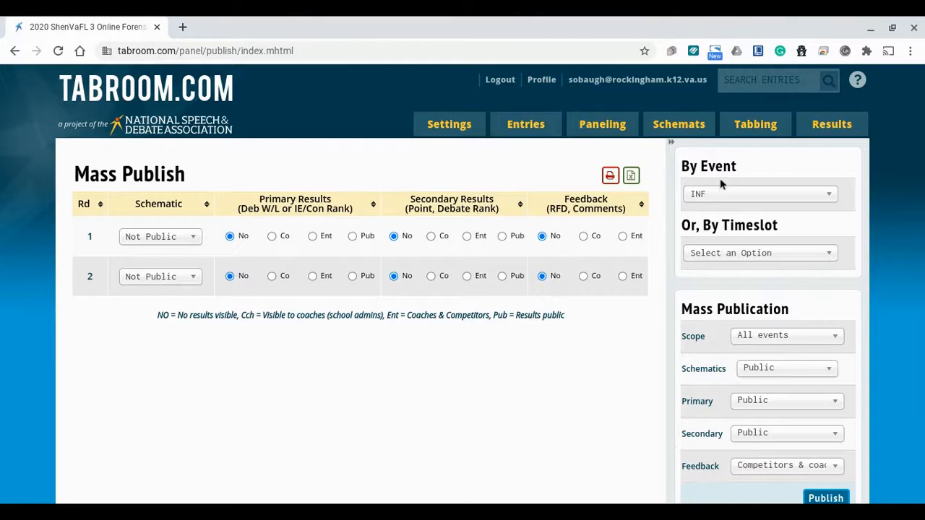
# Step: Configure mass publication for all events with public schematics and with primary and secondary results set to None
pyautogui.click(791, 345)
pyautogui.click(791, 351)
pyautogui.click(789, 376)
pyautogui.click(789, 377)
pyautogui.click(786, 406)
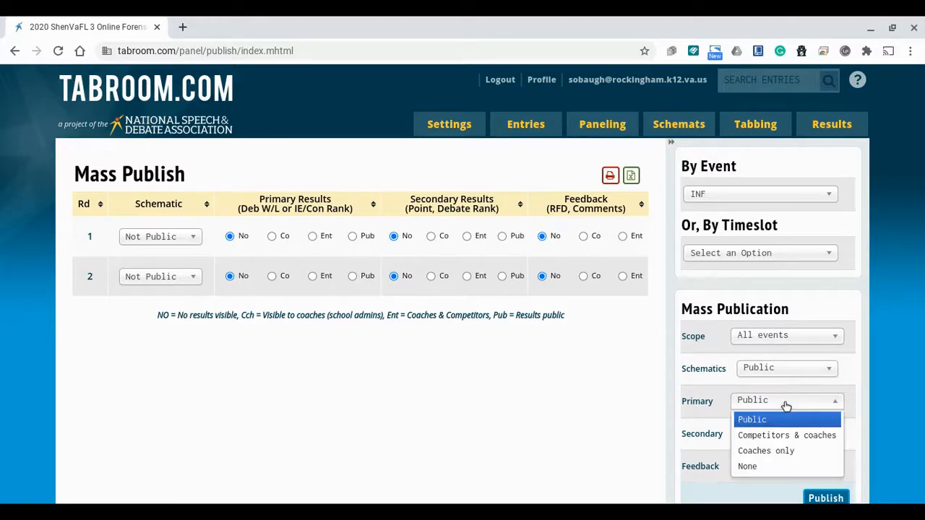
pyautogui.click(770, 466)
pyautogui.click(761, 443)
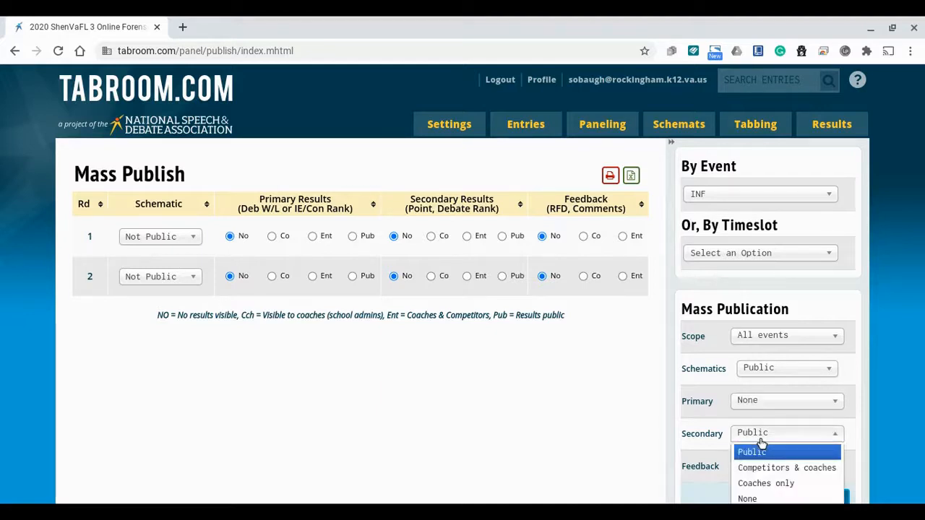
pyautogui.click(753, 499)
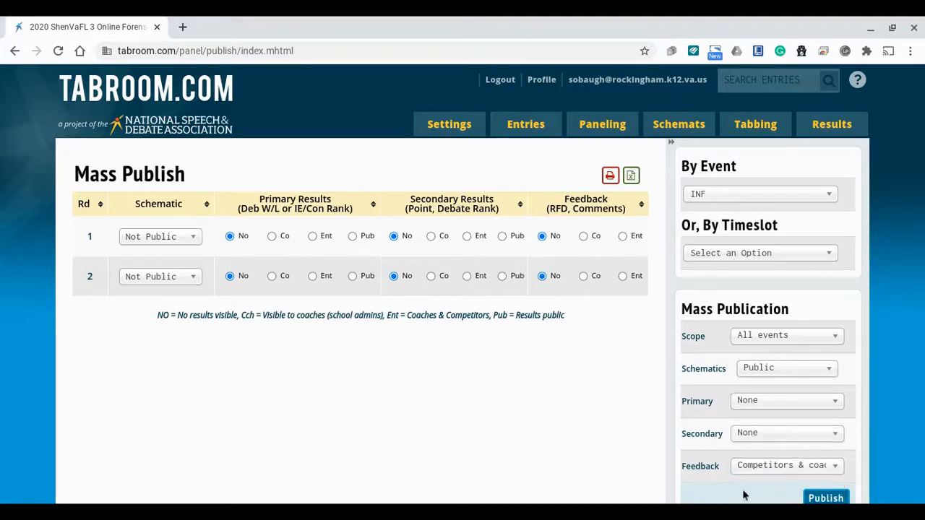
# Step: Set the mass publication feedback to None and publish the rounds of all events
pyautogui.click(755, 467)
pyautogui.scroll(-2, 619, 458)
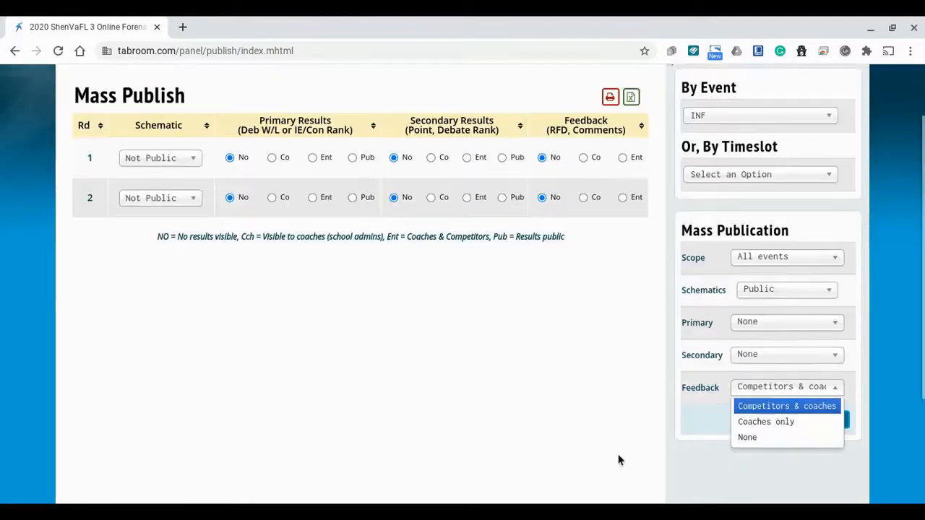
pyautogui.click(761, 435)
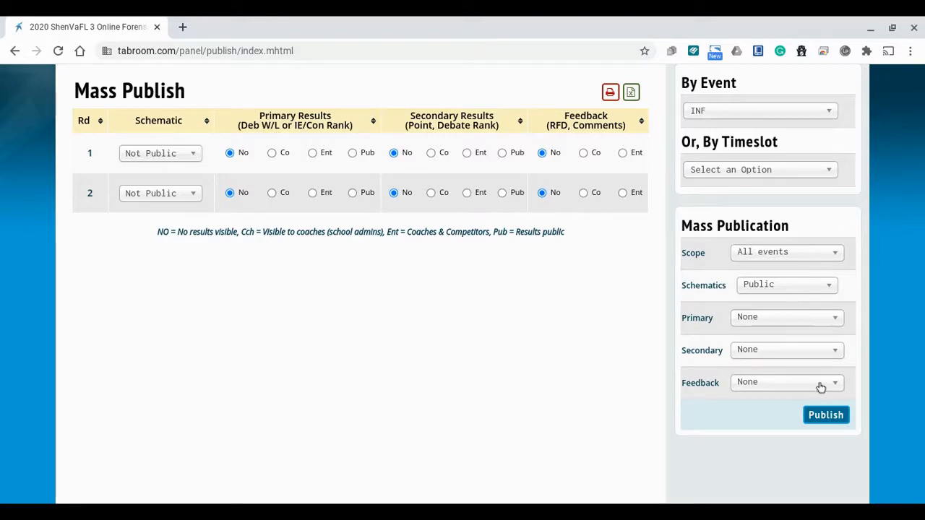
pyautogui.click(823, 416)
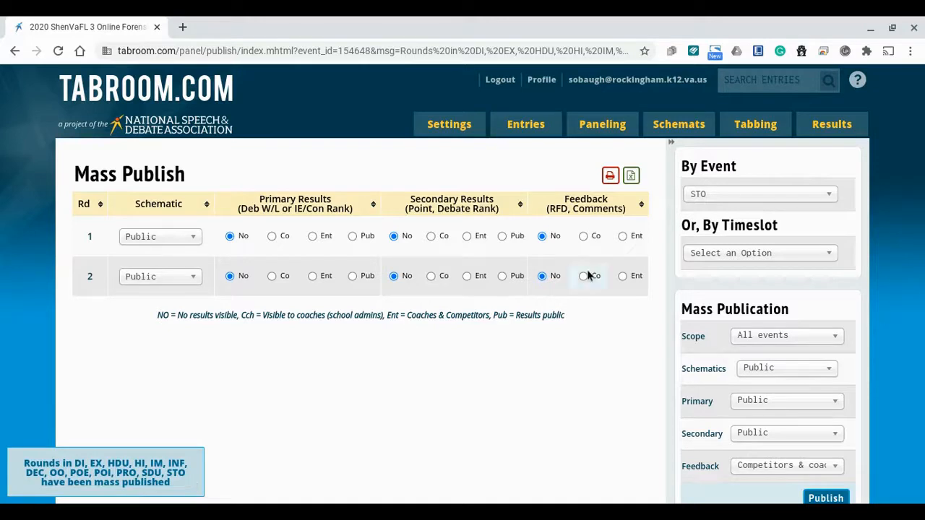
# Step: Open the Impromptu schematic and review the published Round 1 sections with their rooms, entries and judges
pyautogui.moveTo(684, 124)
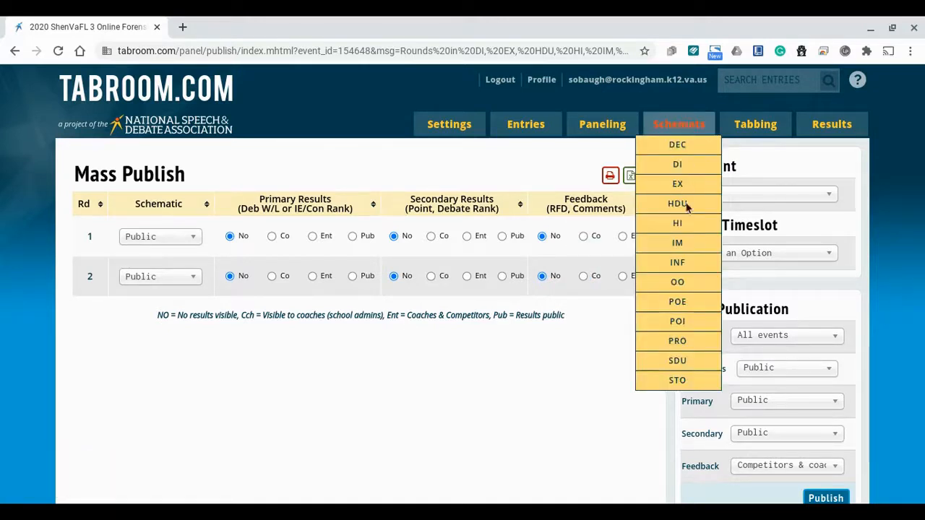
pyautogui.click(677, 248)
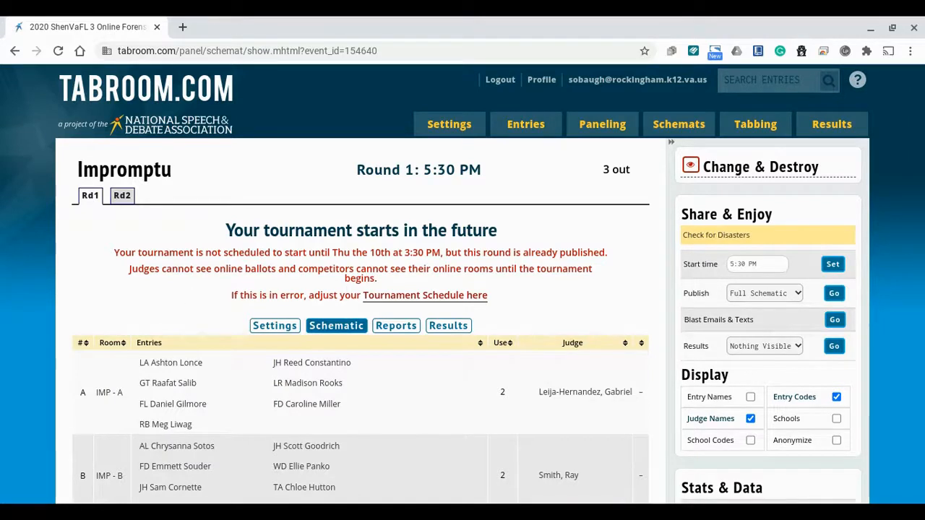
pyautogui.scroll(-1, 186, 296)
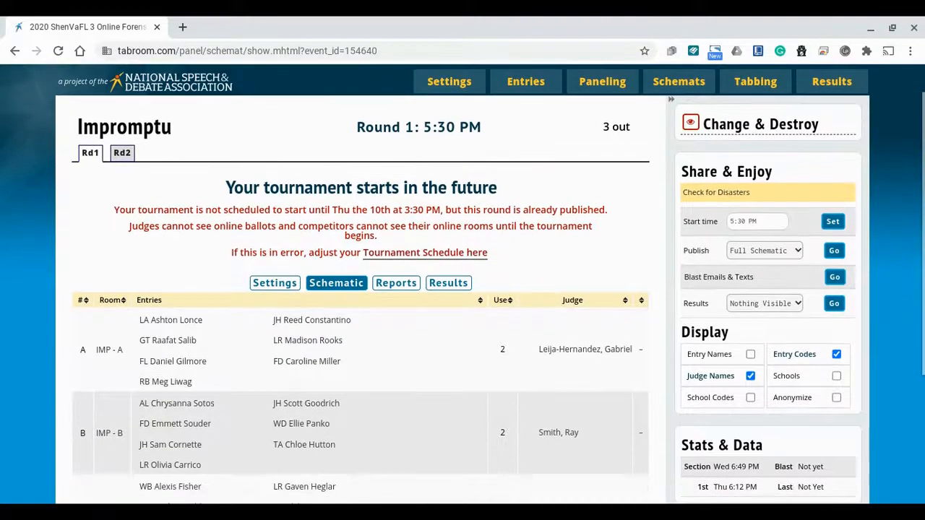
pyautogui.scroll(-1, 195, 289)
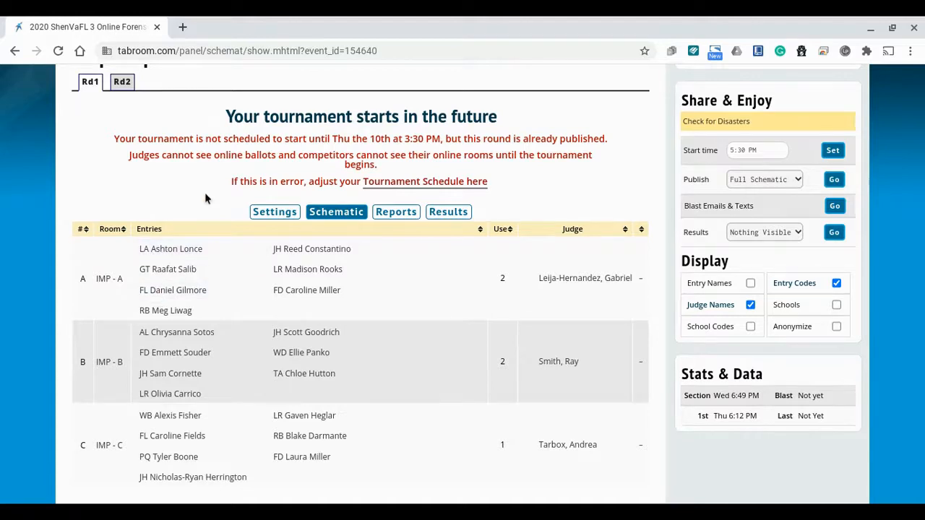
pyautogui.scroll(-2, 205, 192)
pyautogui.scroll(4, 204, 192)
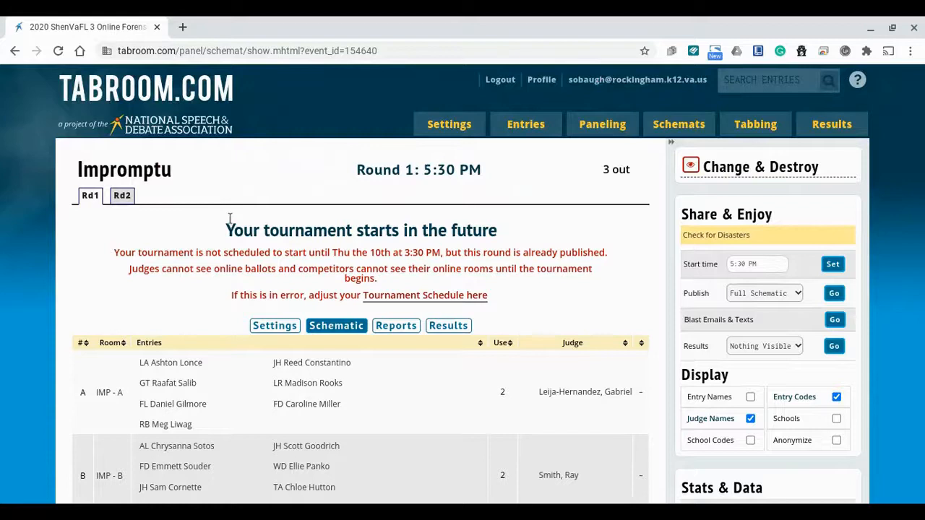
pyautogui.scroll(-1, 189, 282)
pyautogui.scroll(-1, 189, 282)
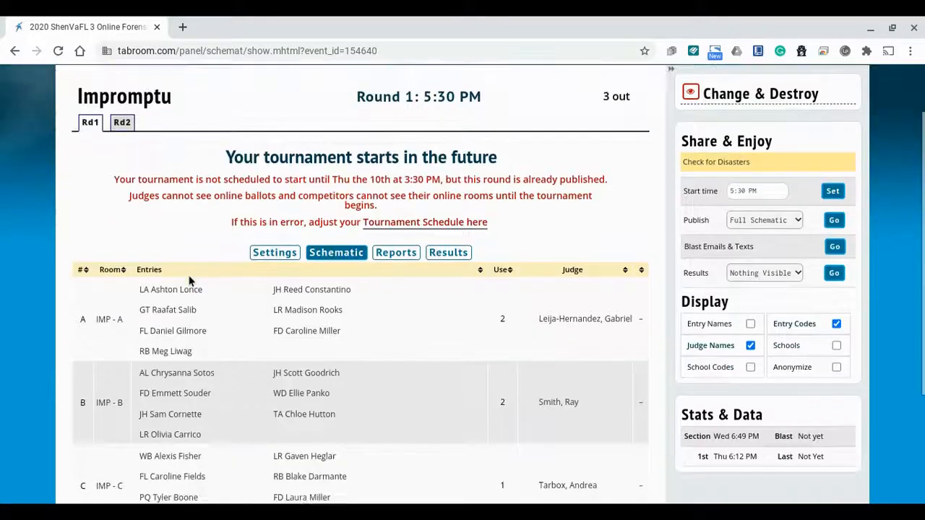
# Step: Open Impromptu Round 1 Section A in room IMP - A and examine its judge, entries and constraint-free change options
pyautogui.click(121, 325)
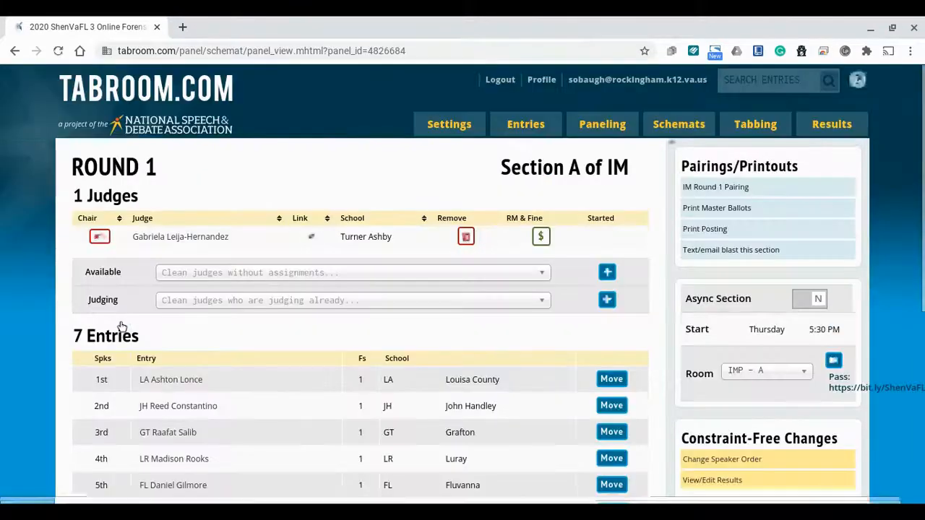
pyautogui.scroll(-5, 539, 318)
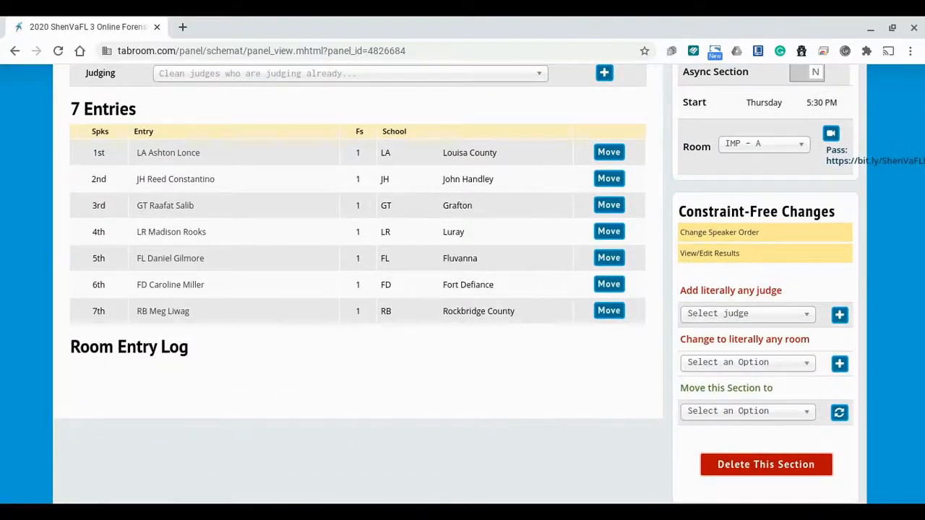
pyautogui.scroll(3, 462, 283)
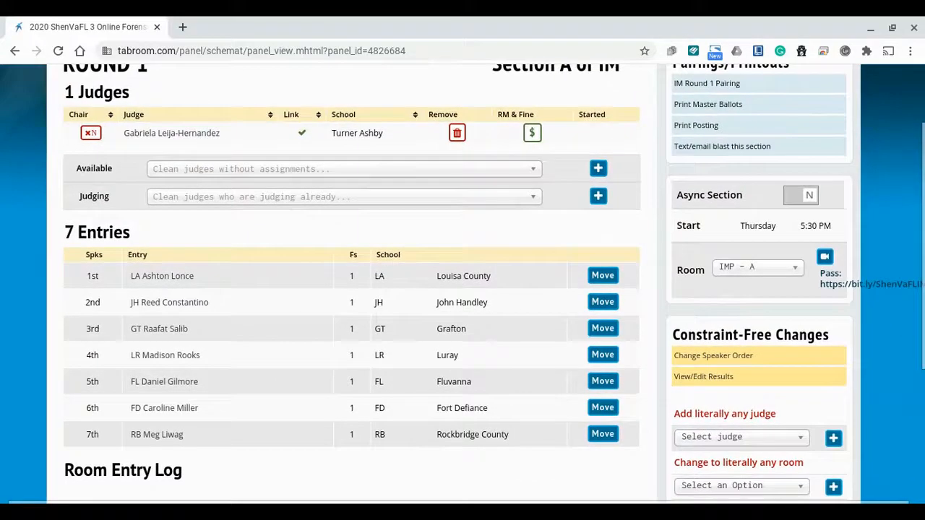
pyautogui.scroll(1, 462, 283)
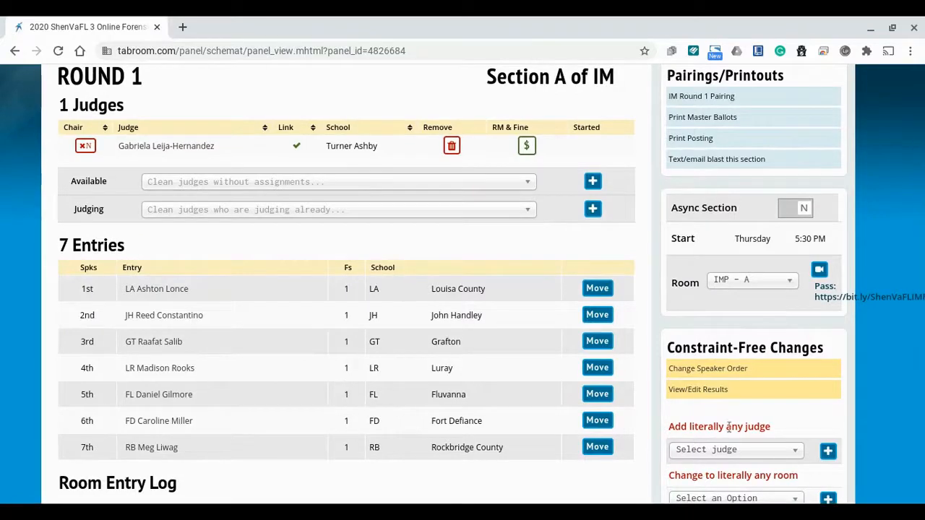
pyautogui.scroll(3, 728, 426)
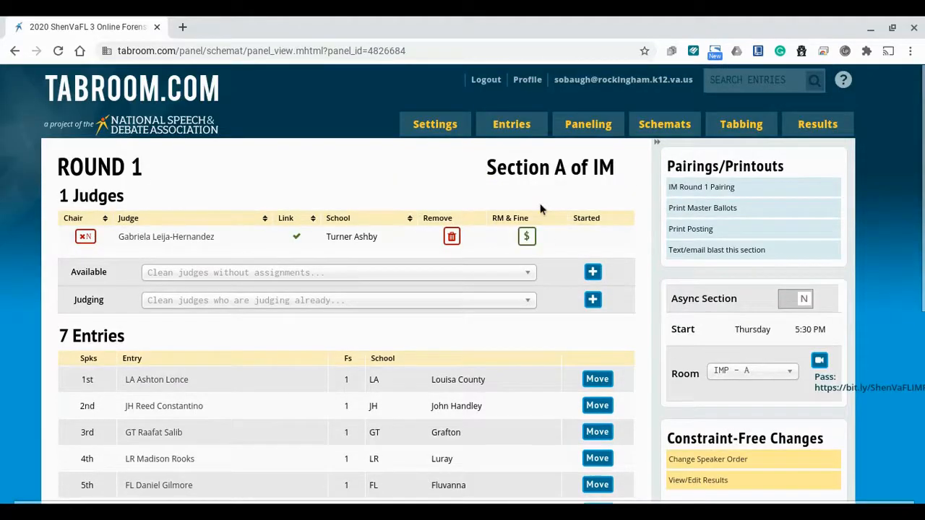
# Step: Add a new IE judge under Hired Judge, filling in the judge's name, phone, e-mail and Tabroom e-mail from the saved details
pyautogui.moveTo(518, 111)
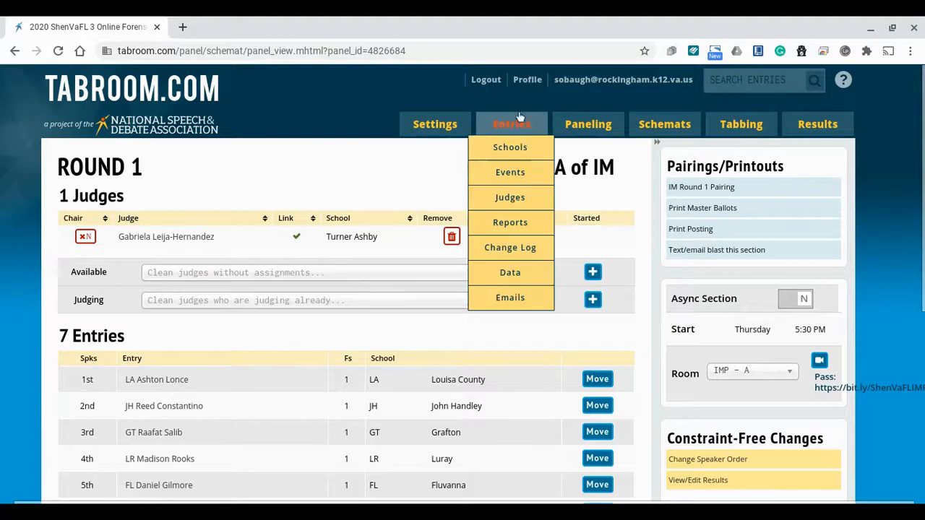
pyautogui.click(511, 206)
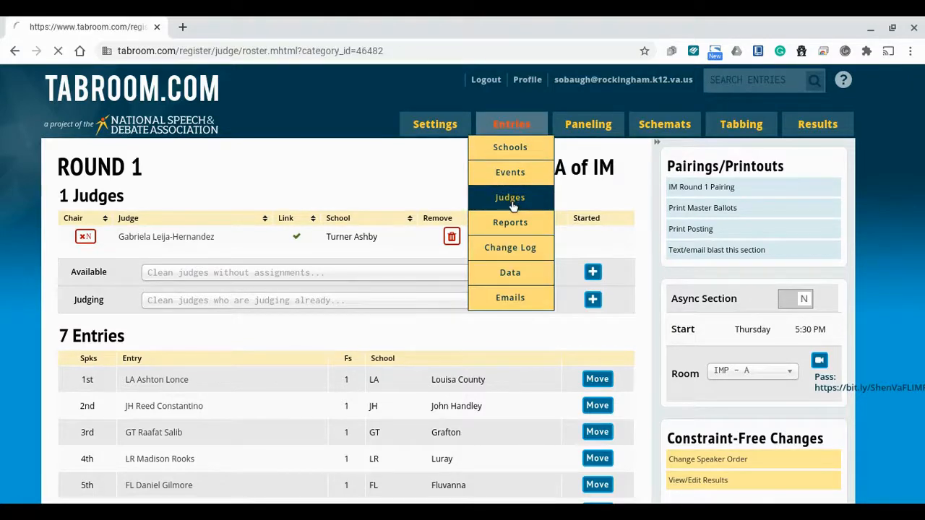
pyautogui.click(819, 172)
pyautogui.click(557, 249)
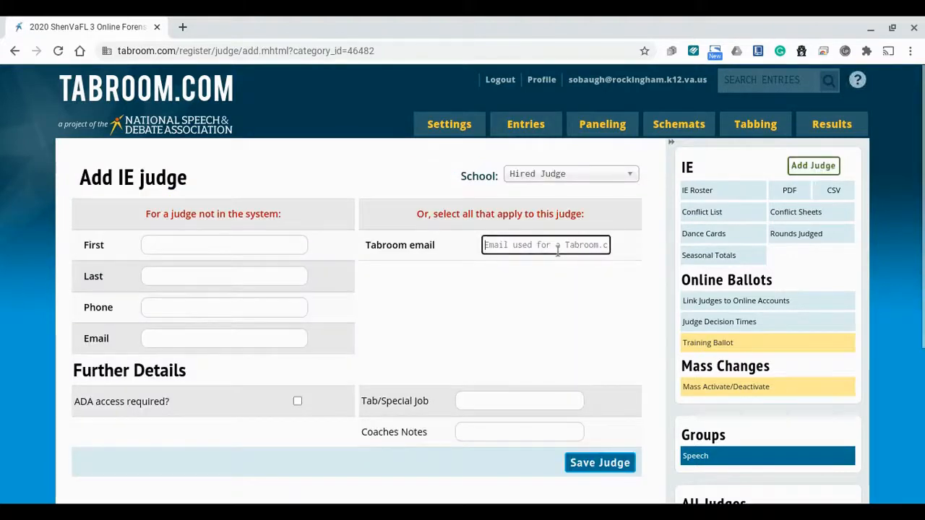
pyautogui.click(552, 270)
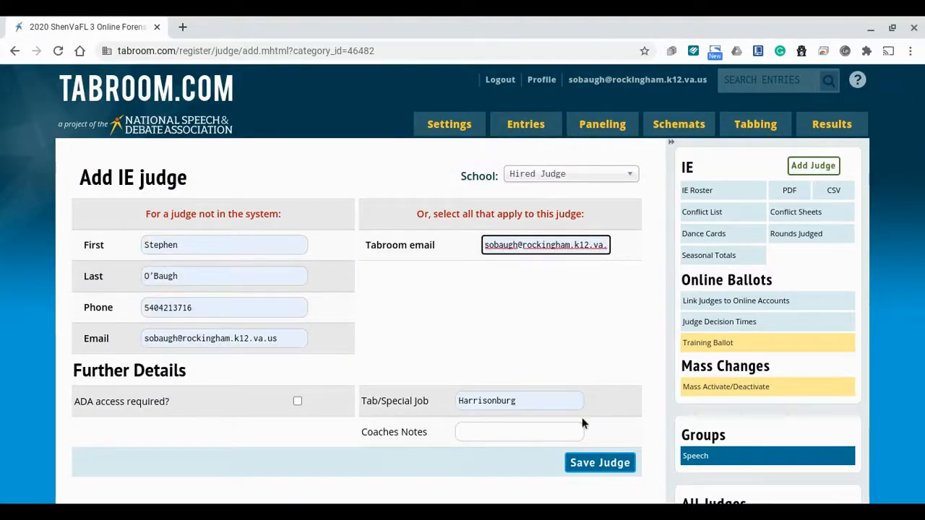
pyautogui.click(585, 466)
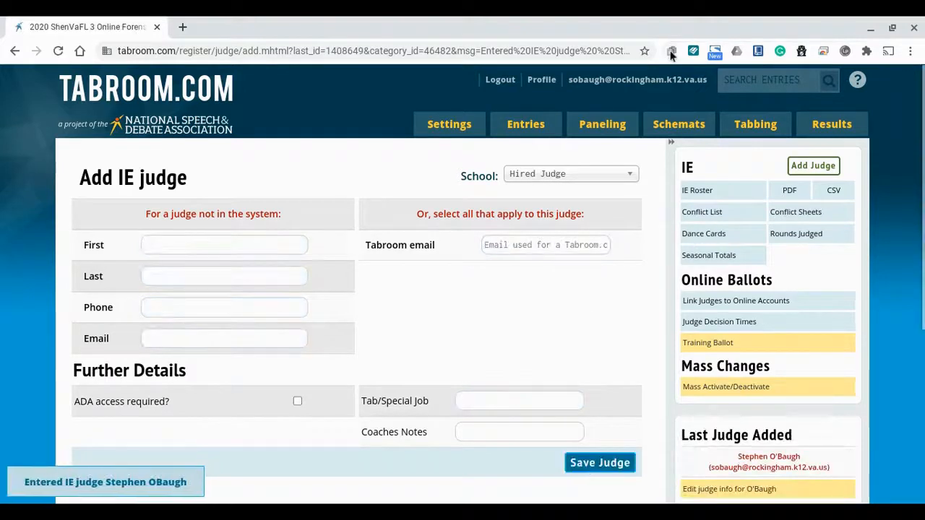
# Step: Assign the newly added hired judge to Section A of Impromptu Round 1 from the available judges without assignments
pyautogui.moveTo(677, 124)
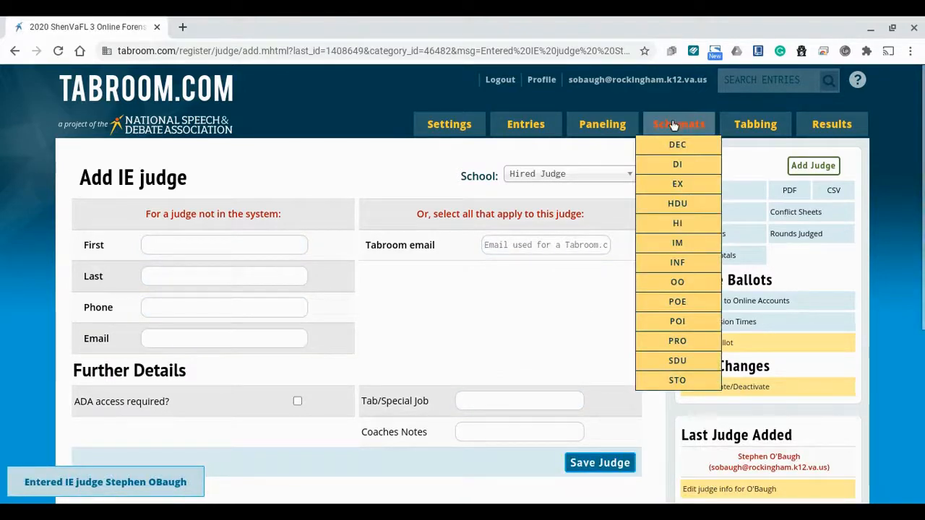
pyautogui.click(672, 246)
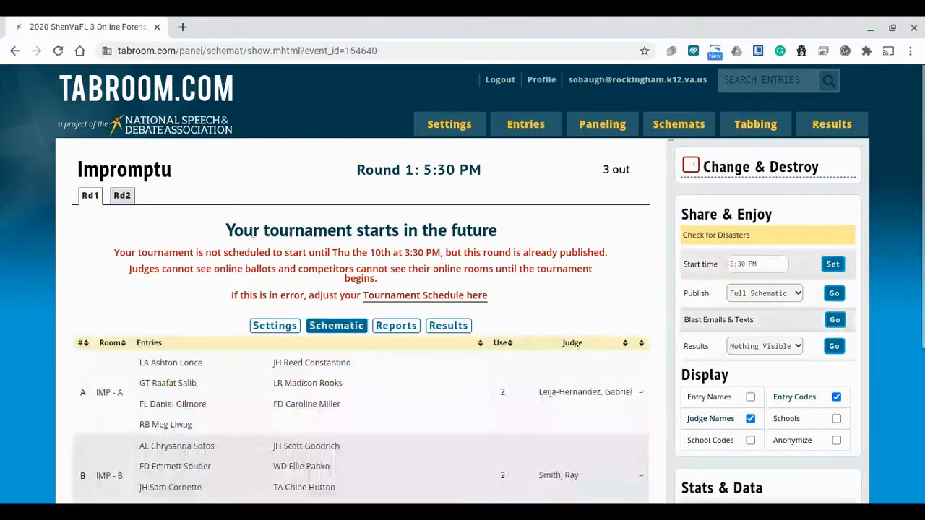
pyautogui.click(109, 392)
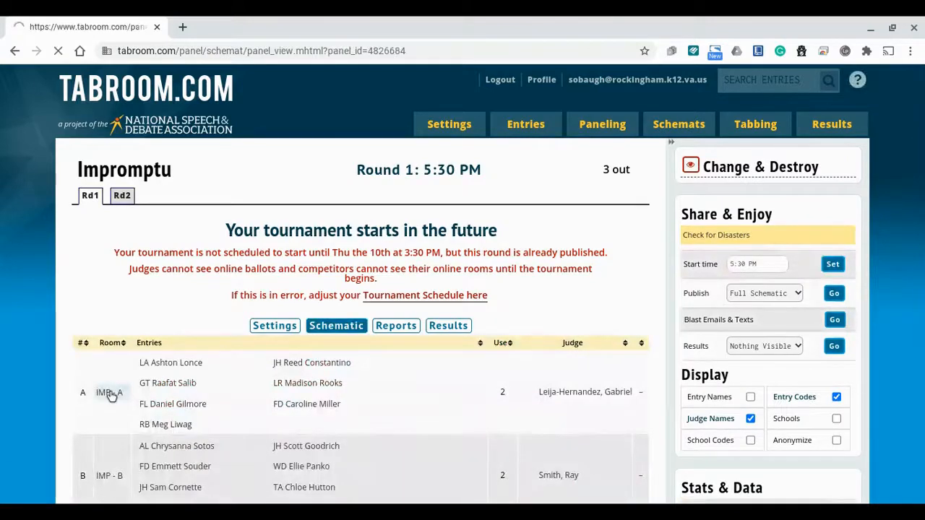
pyautogui.click(436, 273)
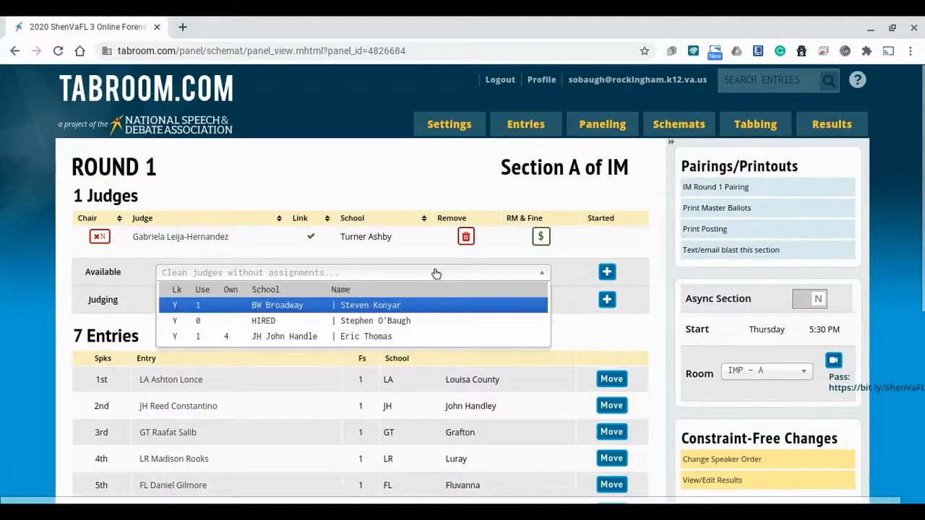
pyautogui.click(419, 320)
pyautogui.click(607, 272)
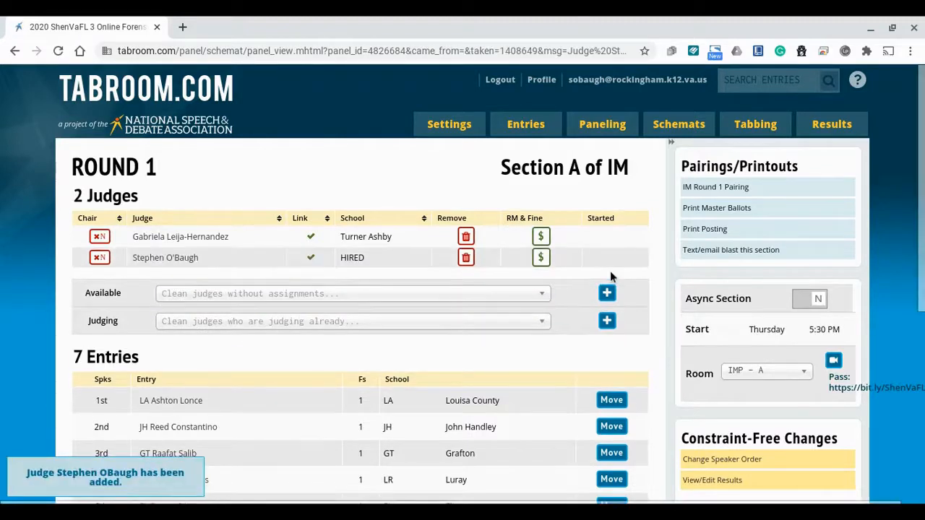
# Step: Open the signed-in account's own page to view its current judging rounds
pyautogui.click(634, 81)
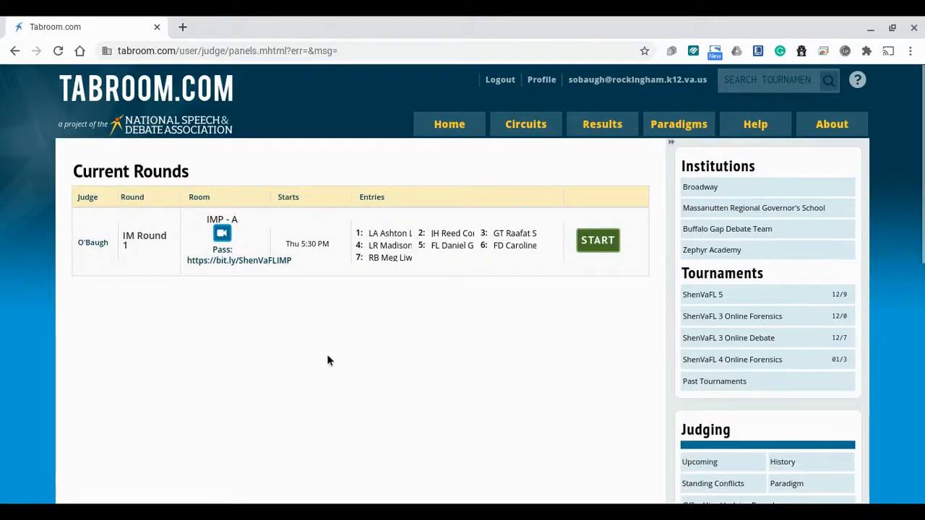